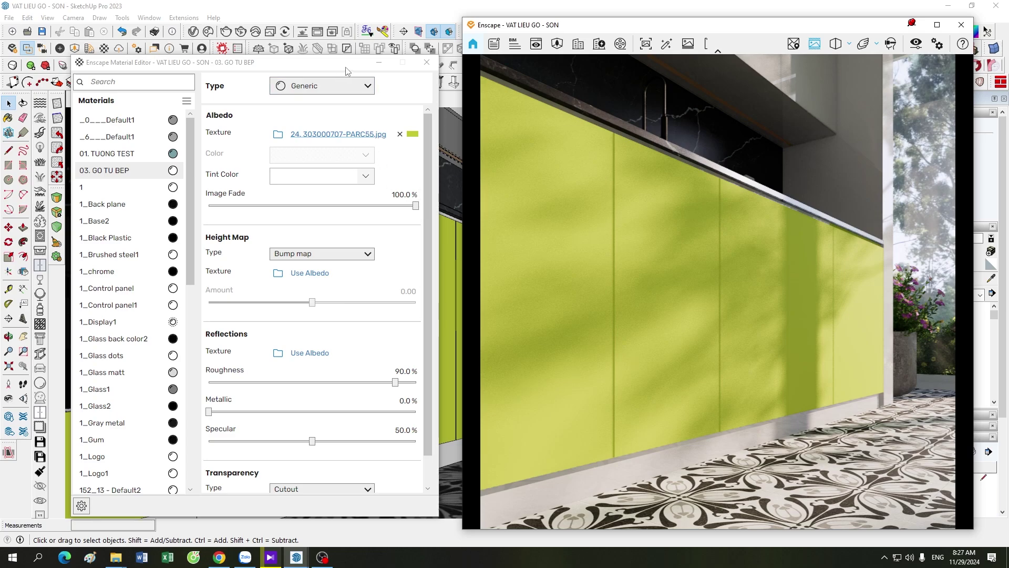
mouse_move(346, 67)
mouse_down()
mouse_move(322, 59)
mouse_move(349, 63)
mouse_up()
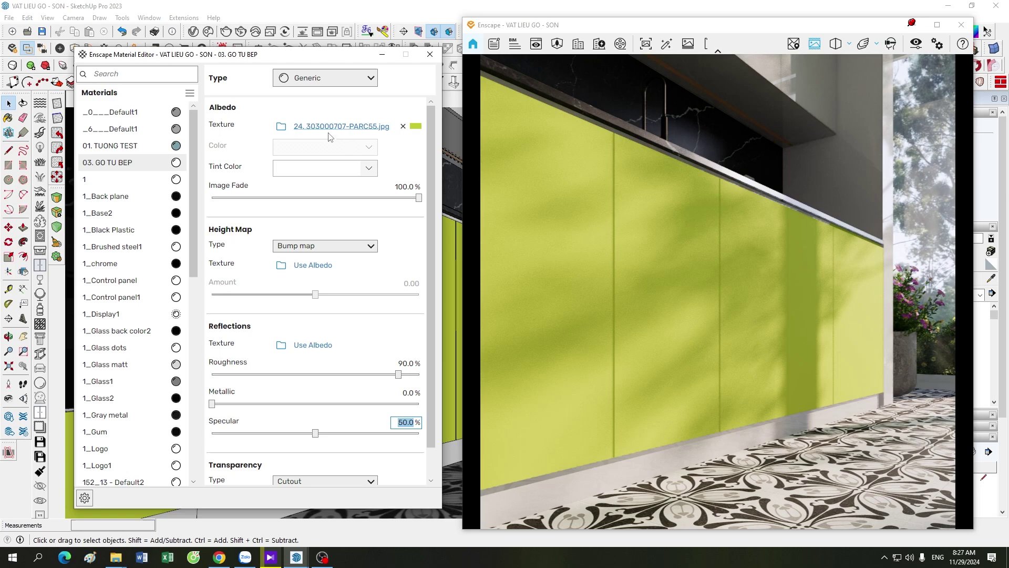
click(282, 127)
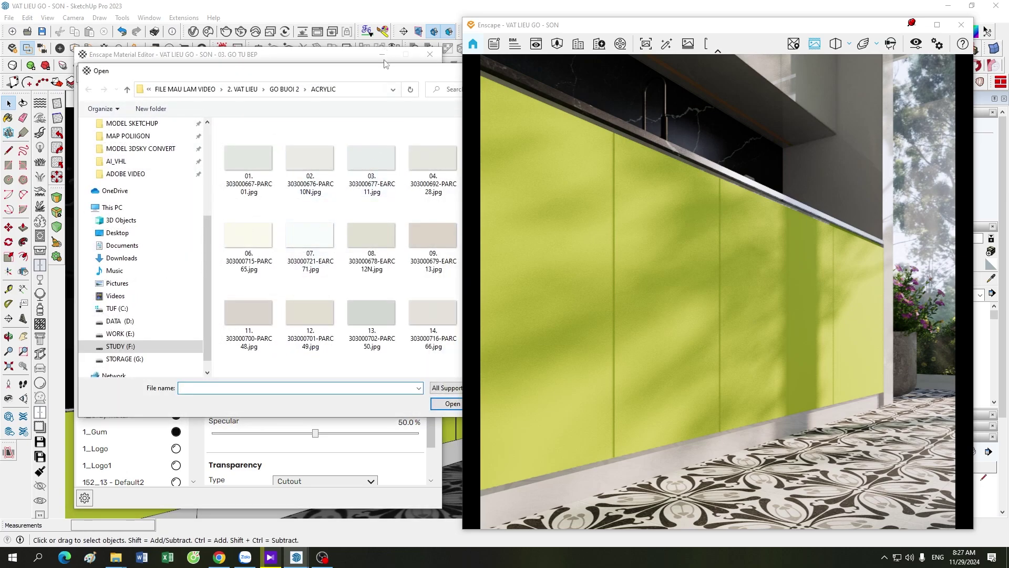
drag(299, 88, 315, 94)
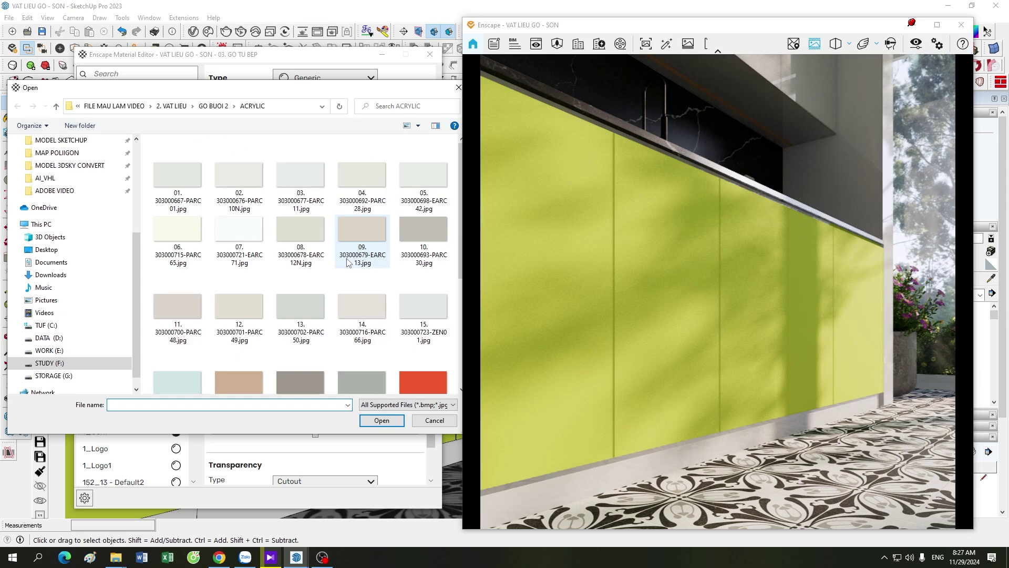
click(427, 423)
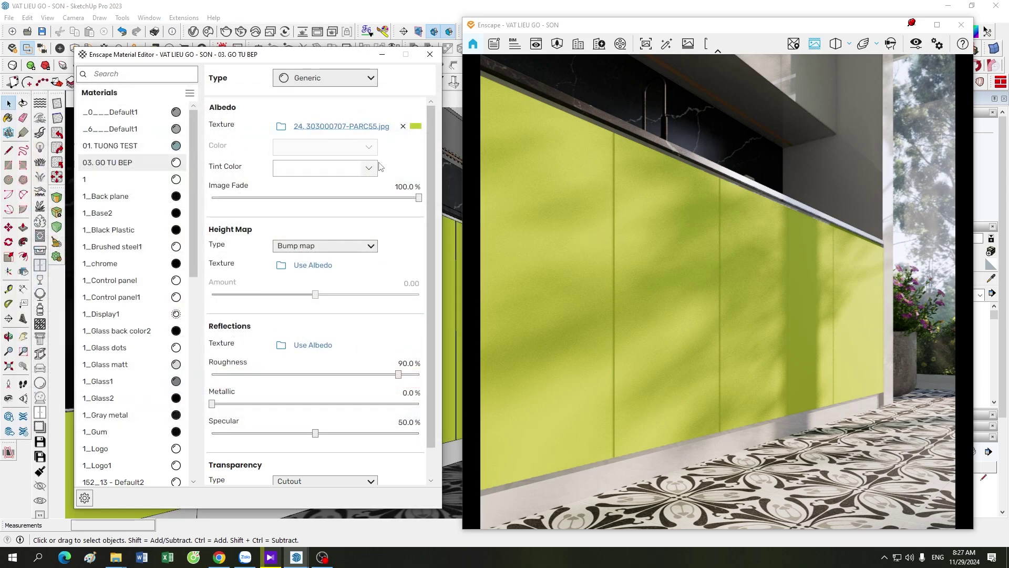
click(324, 168)
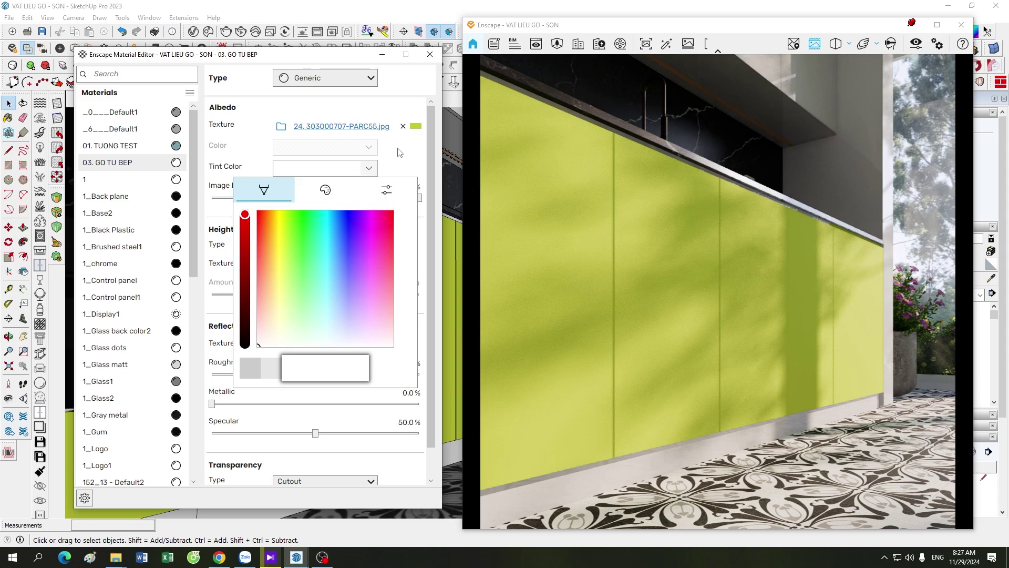
key(Escape)
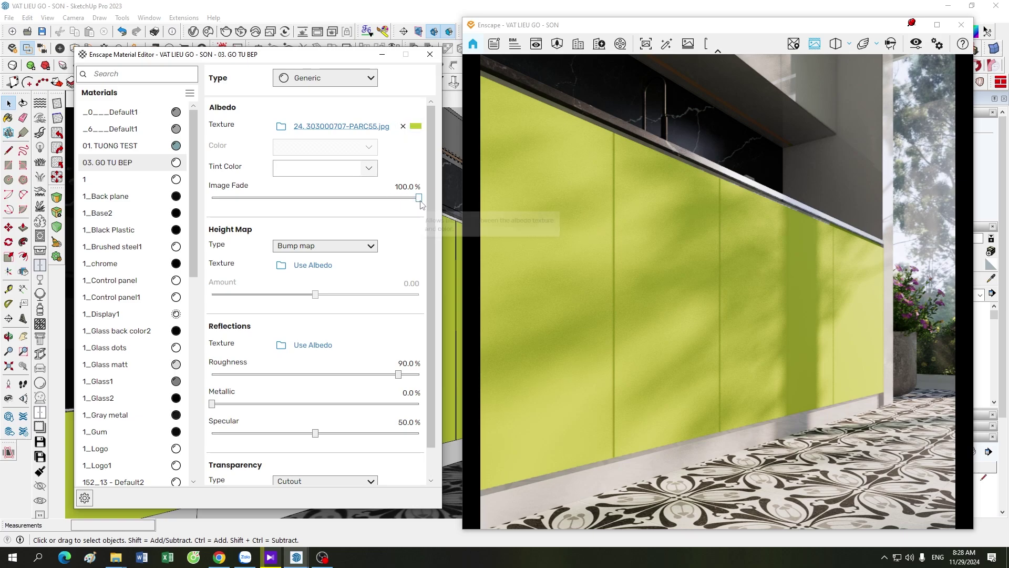
drag(419, 198, 410, 198)
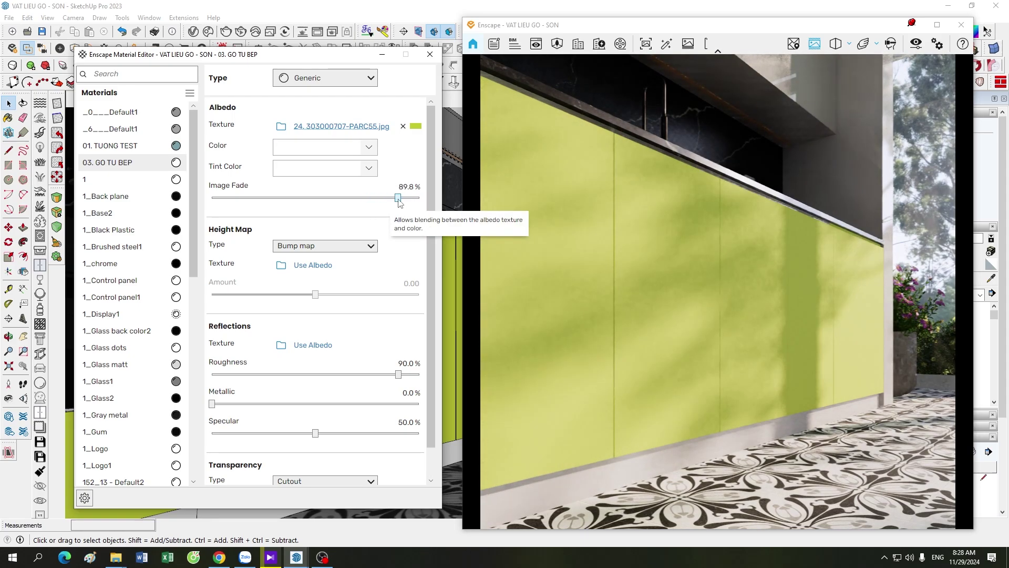
drag(410, 198, 425, 197)
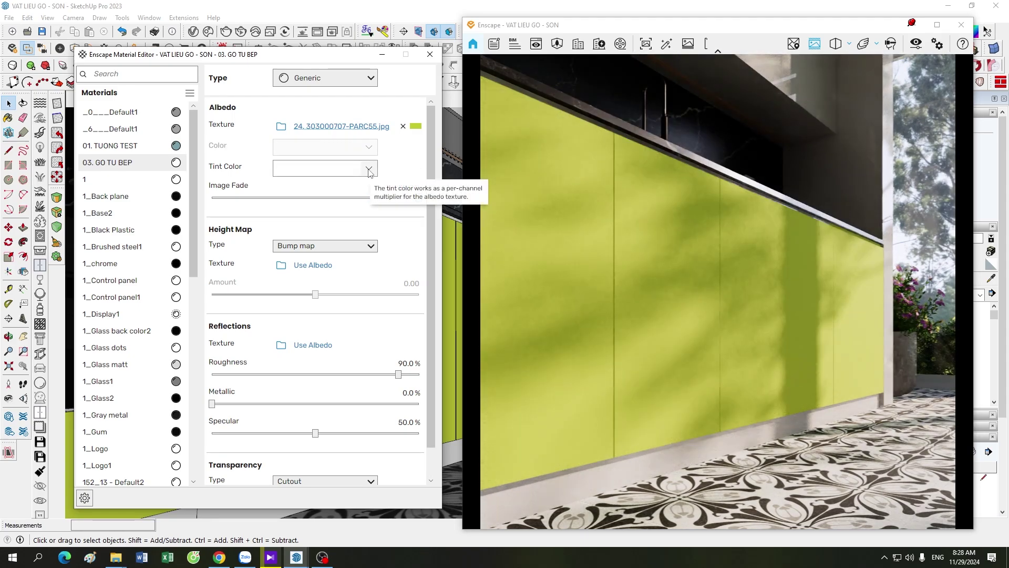
click(323, 167)
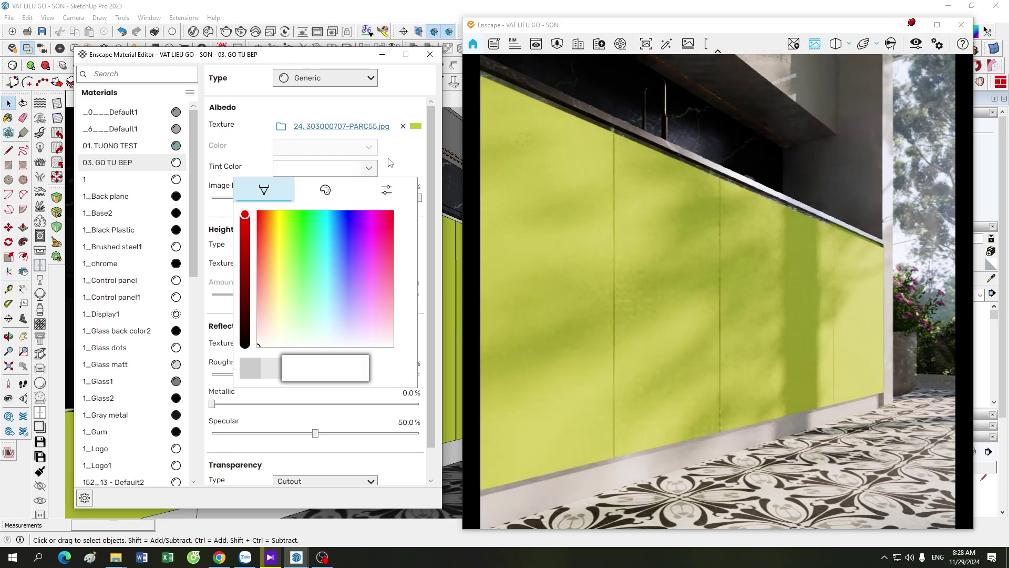
click(393, 159)
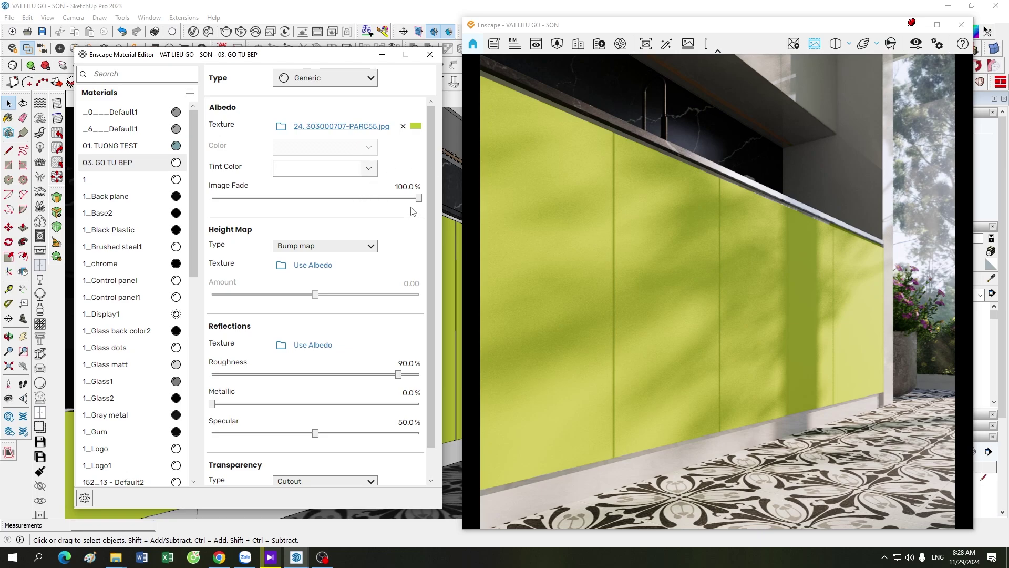
click(368, 168)
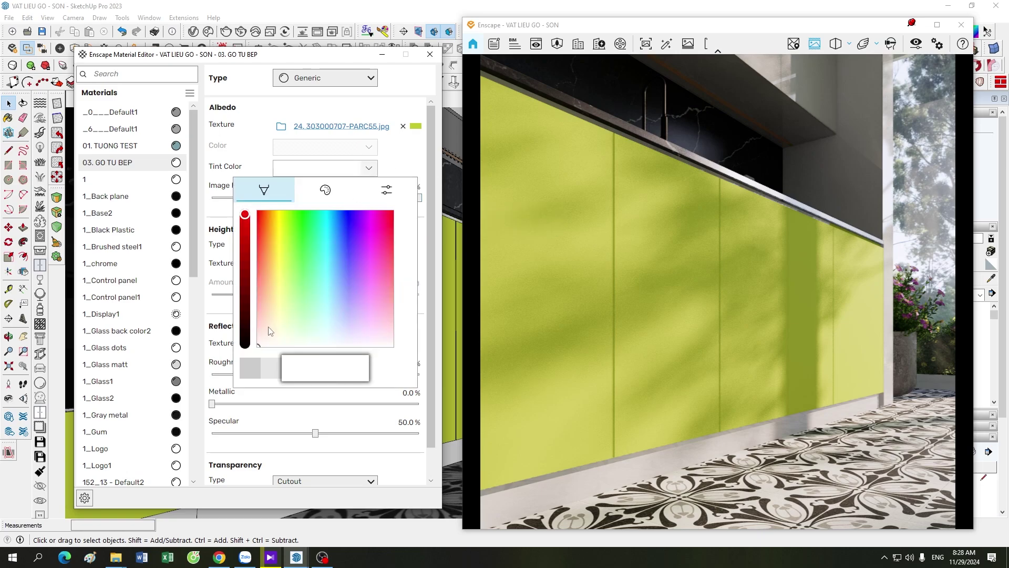
click(426, 168)
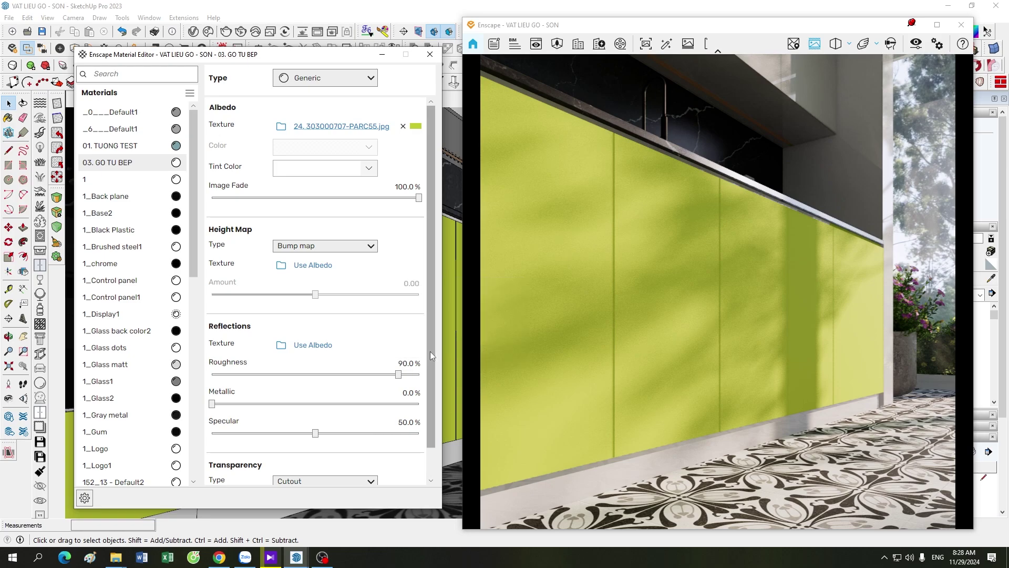
drag(430, 352, 435, 417)
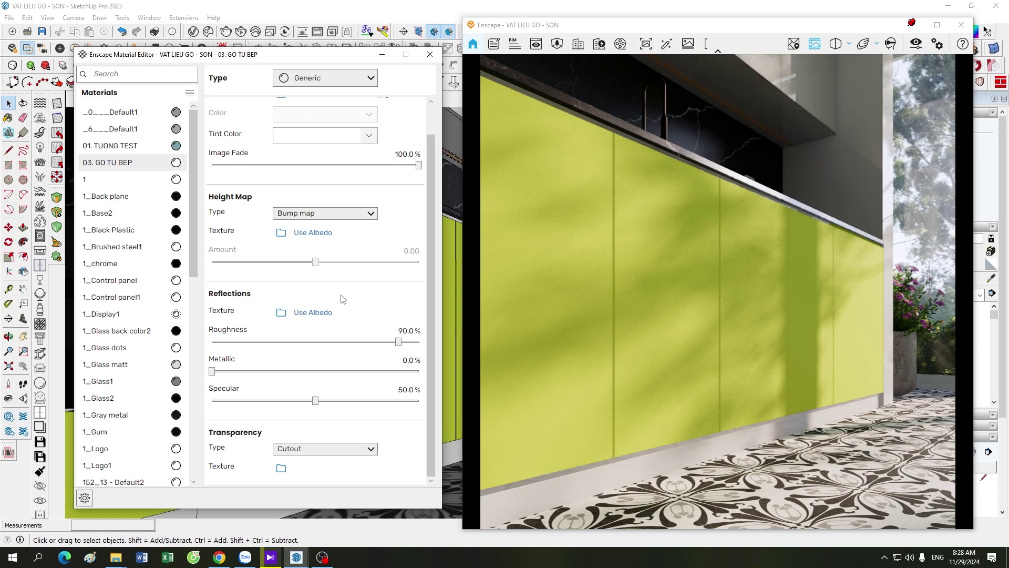
scroll(343, 298, up, 1)
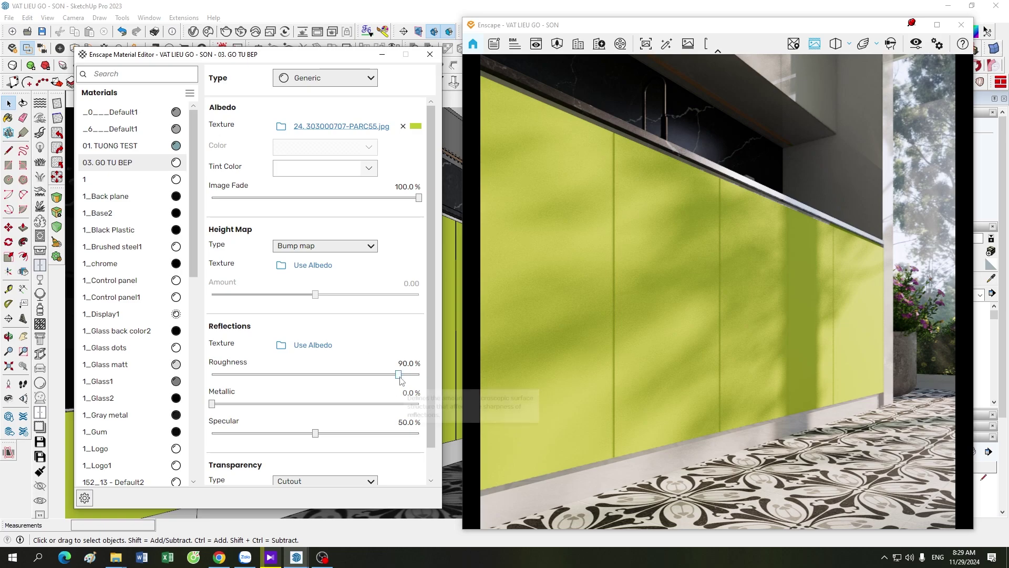
drag(398, 374, 212, 374)
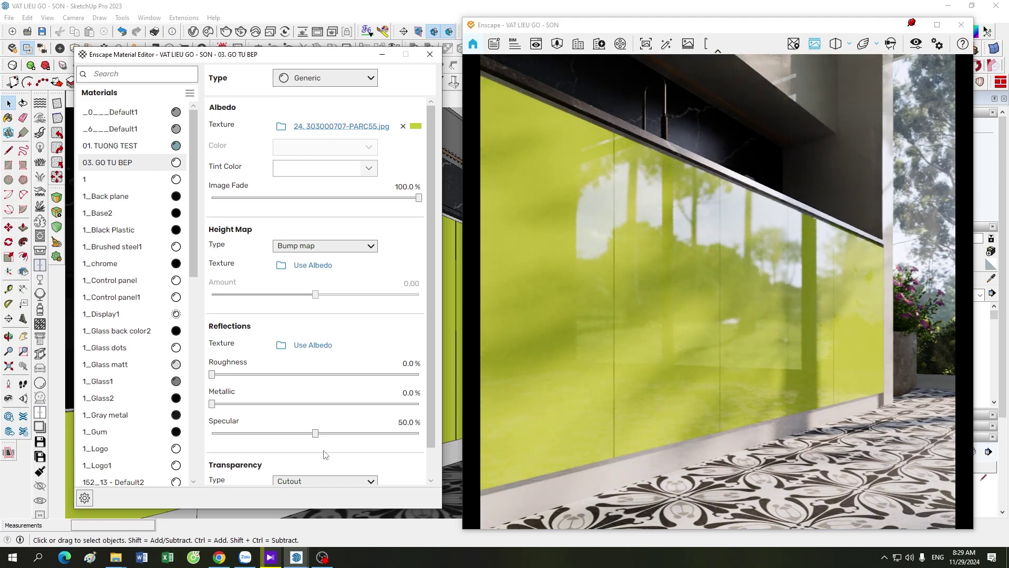
click(396, 364)
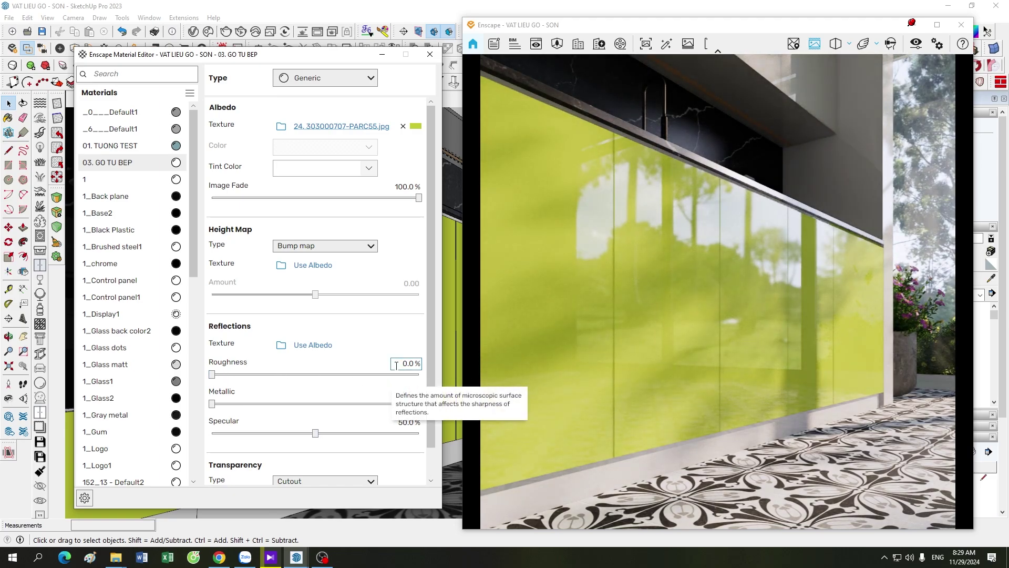
text(90)
key(Return)
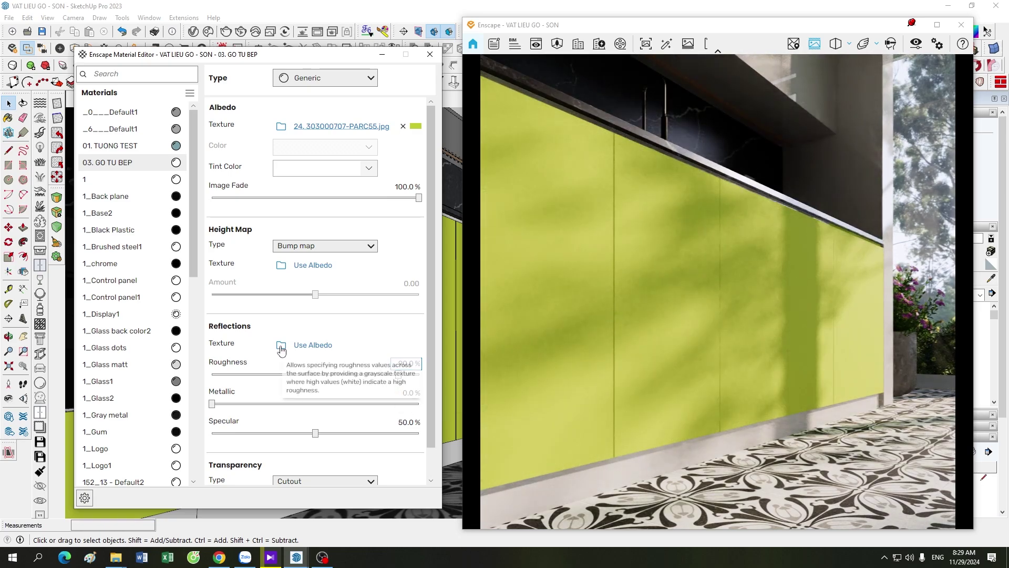
Step: Load DIRTY.jpg as the reflections roughness texture and set it to Inverted
click(281, 348)
click(410, 349)
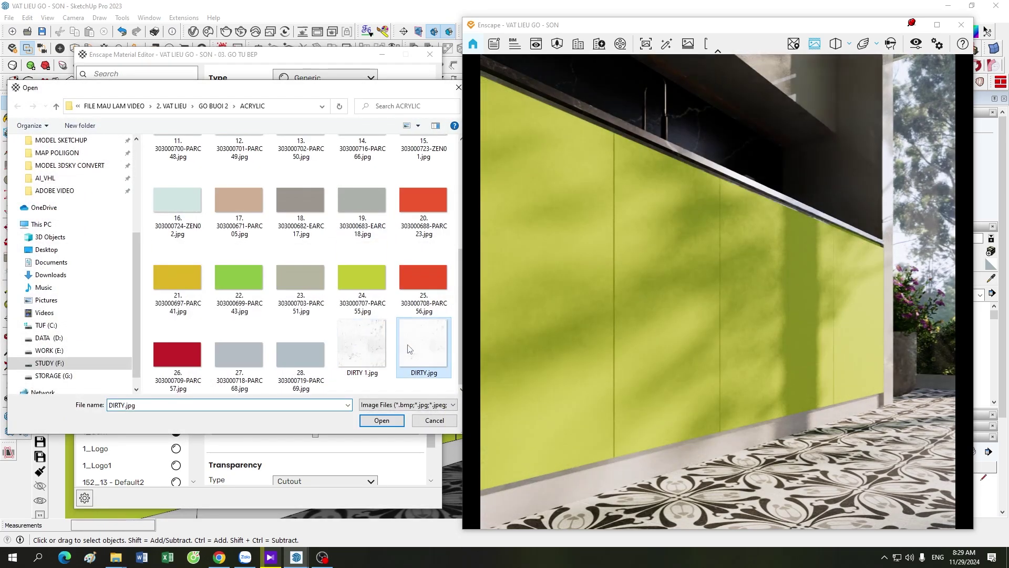
double_click(410, 350)
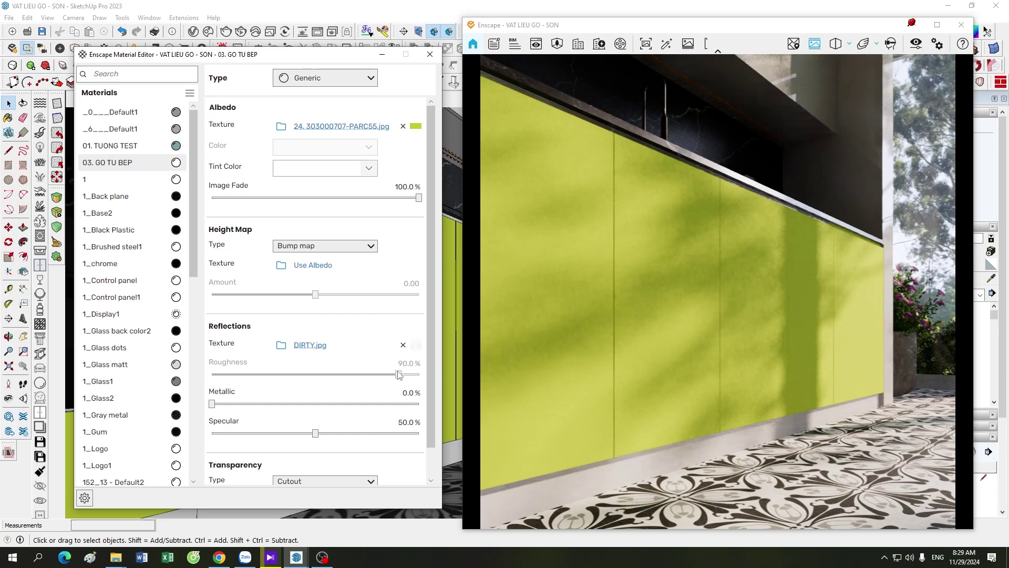
click(415, 345)
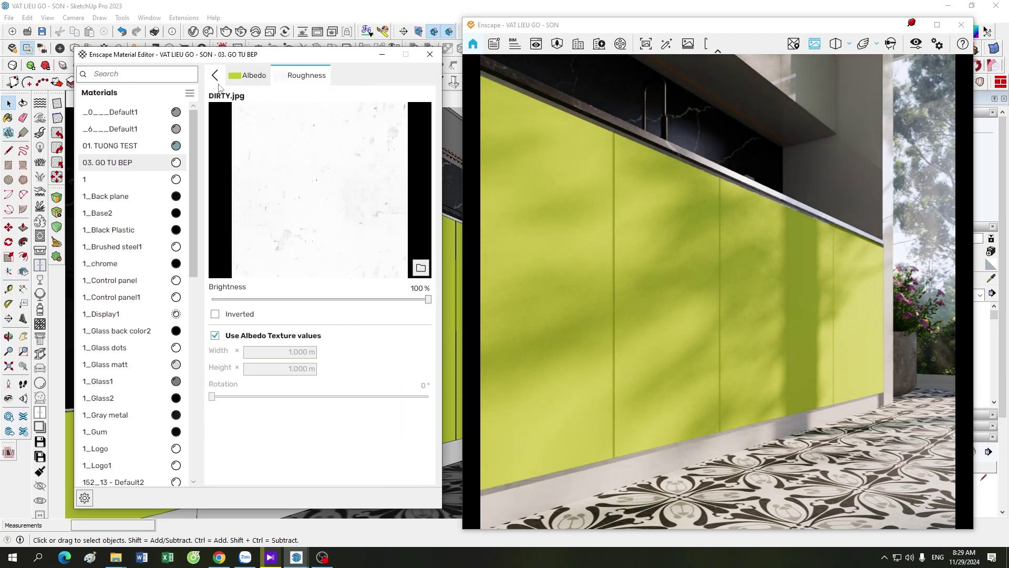
click(241, 314)
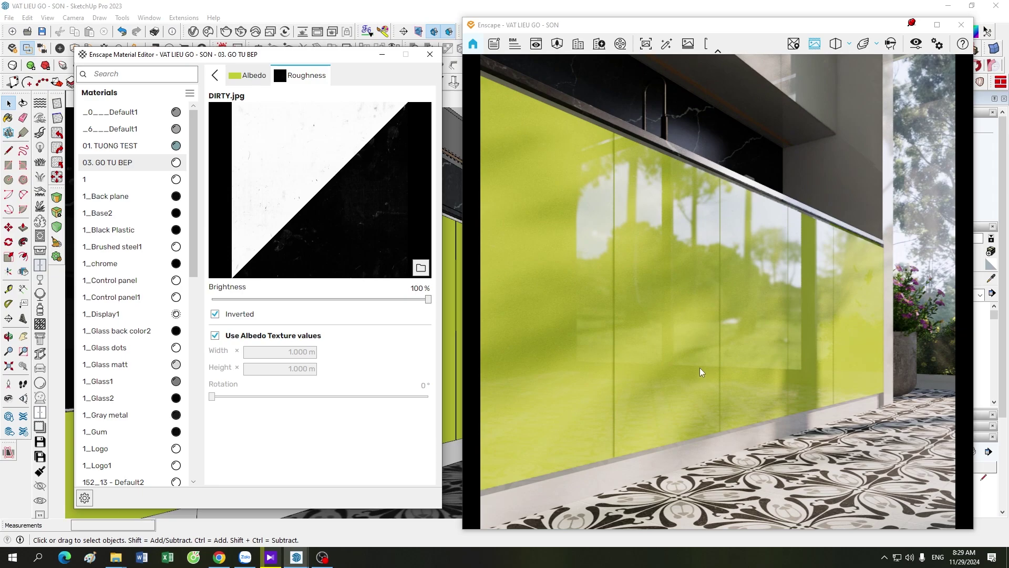
Step: Orbit and walk the view to inspect tree reflections on the glossy green doors
scroll(702, 368, up, 3)
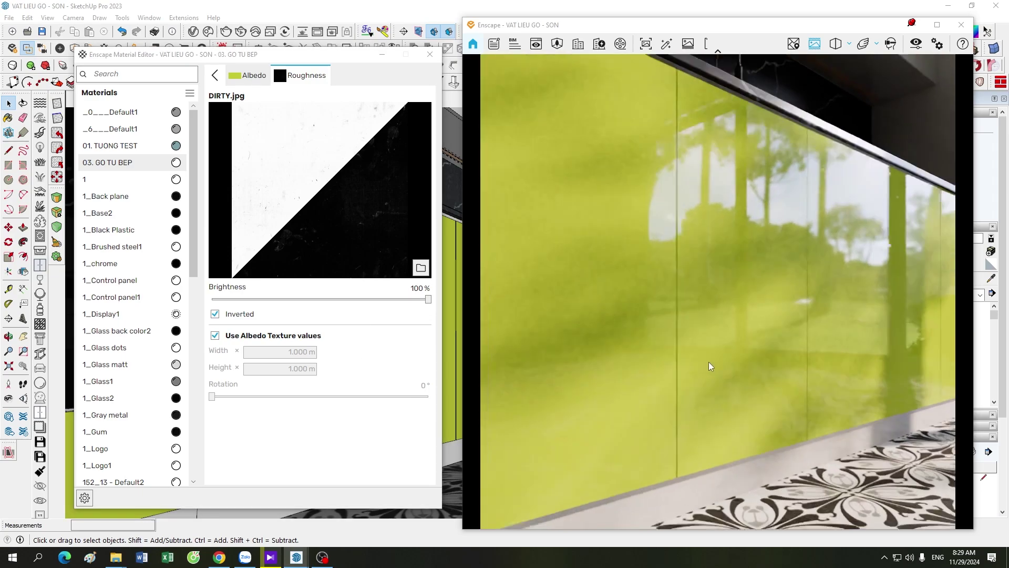
drag(710, 367, 730, 376)
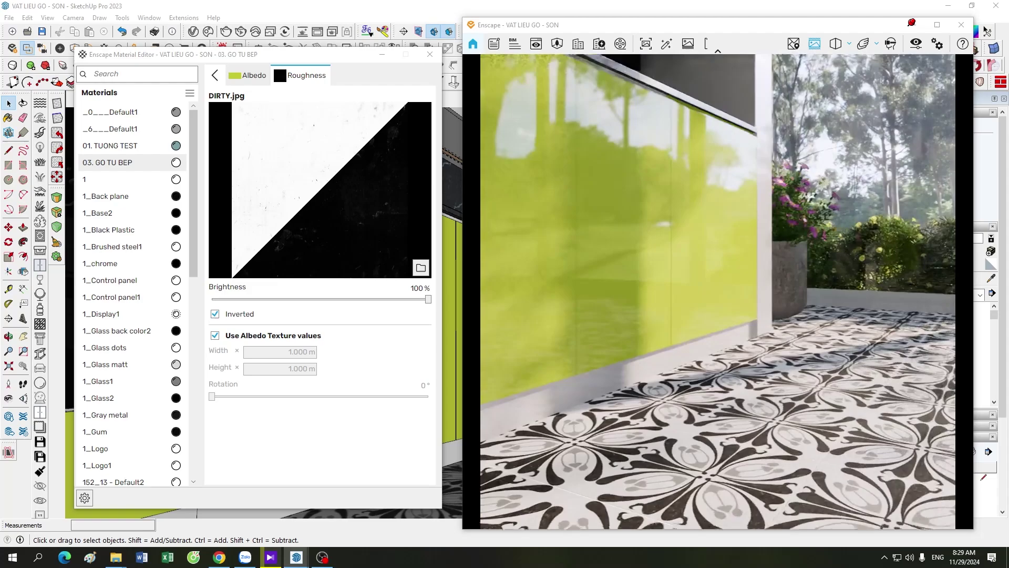
mouse_move(730, 376)
mouse_down()
mouse_move(617, 376)
mouse_move(773, 204)
mouse_up()
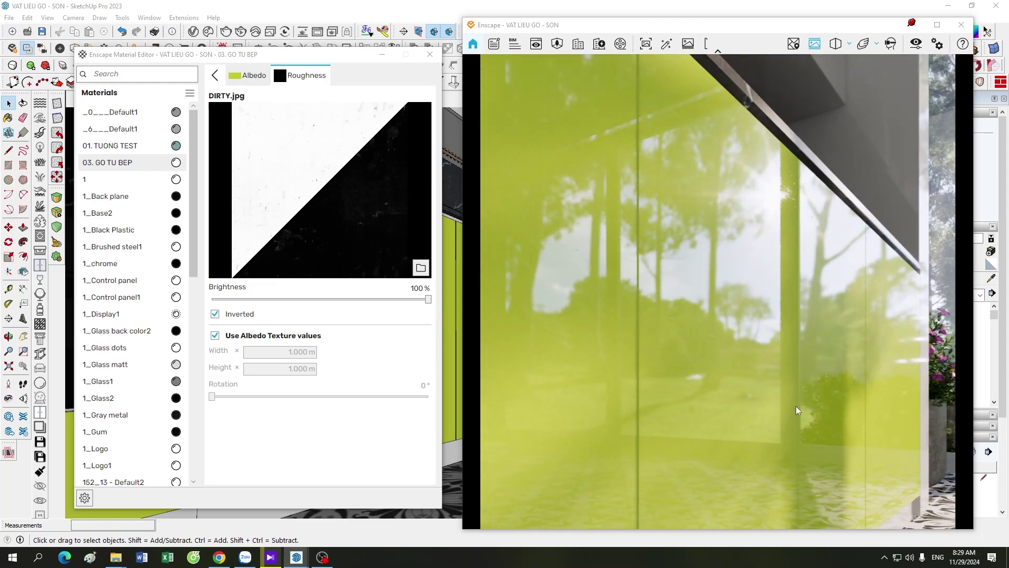
drag(796, 405, 788, 330)
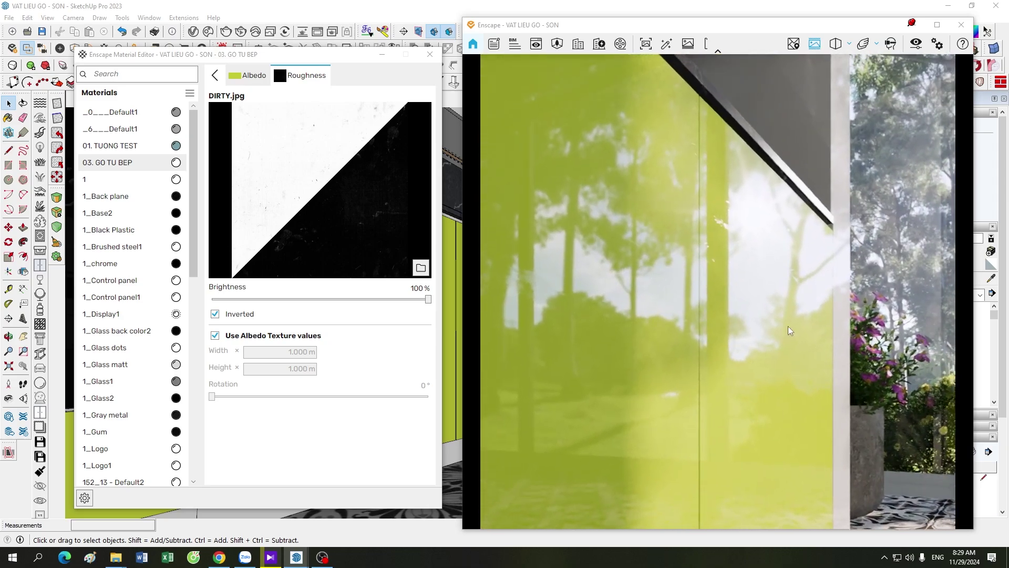
drag(788, 330, 754, 384)
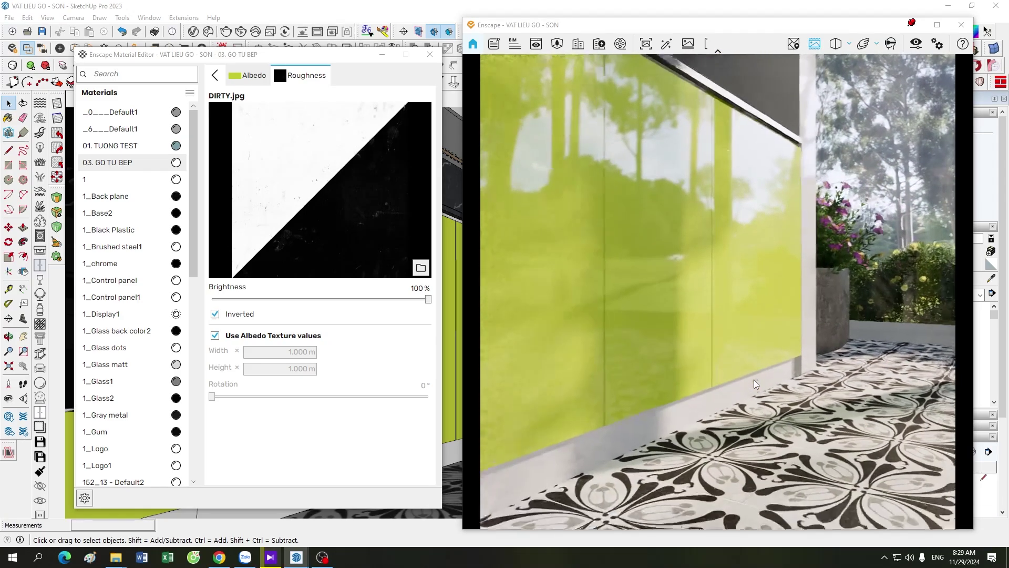
key(w)
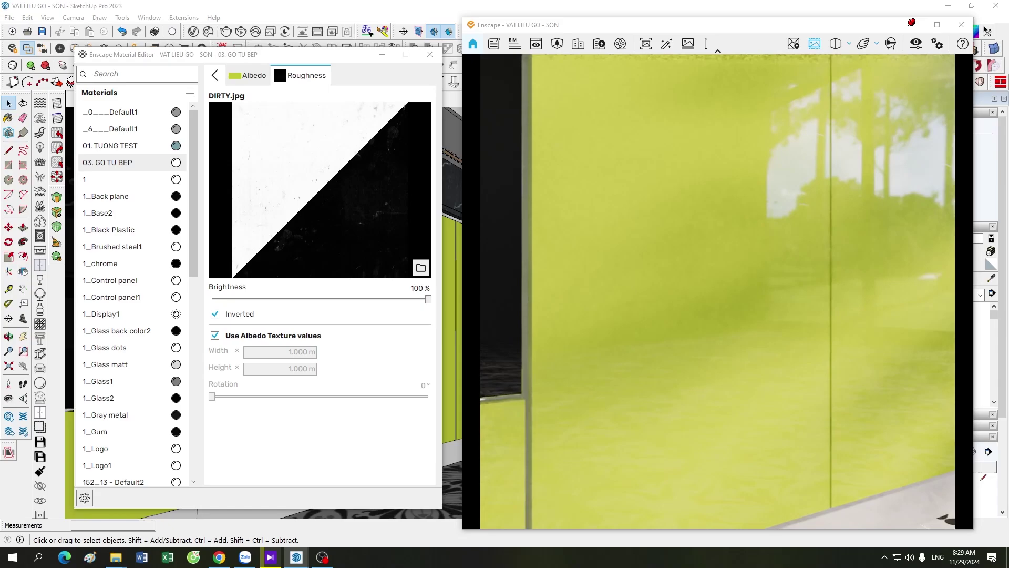
drag(754, 383, 835, 403)
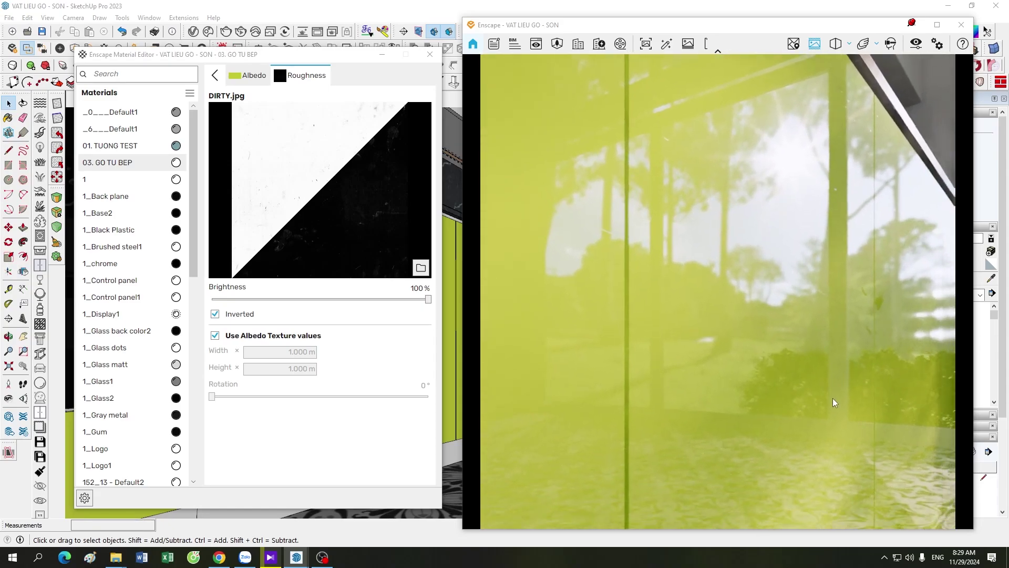
Step: Return to the main material settings and raise Specular from 50% to 100%
key(s)
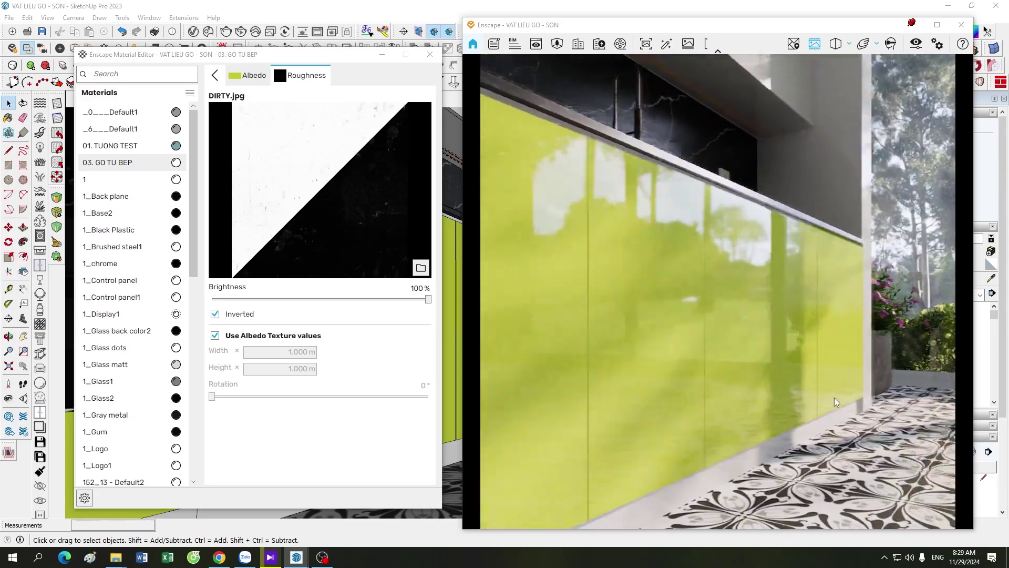
key(w)
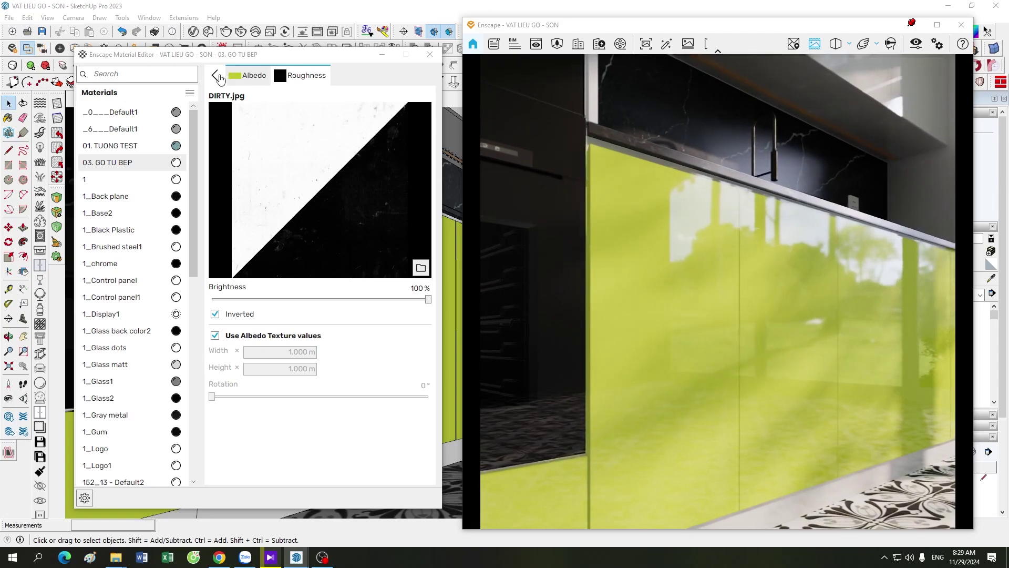
click(216, 75)
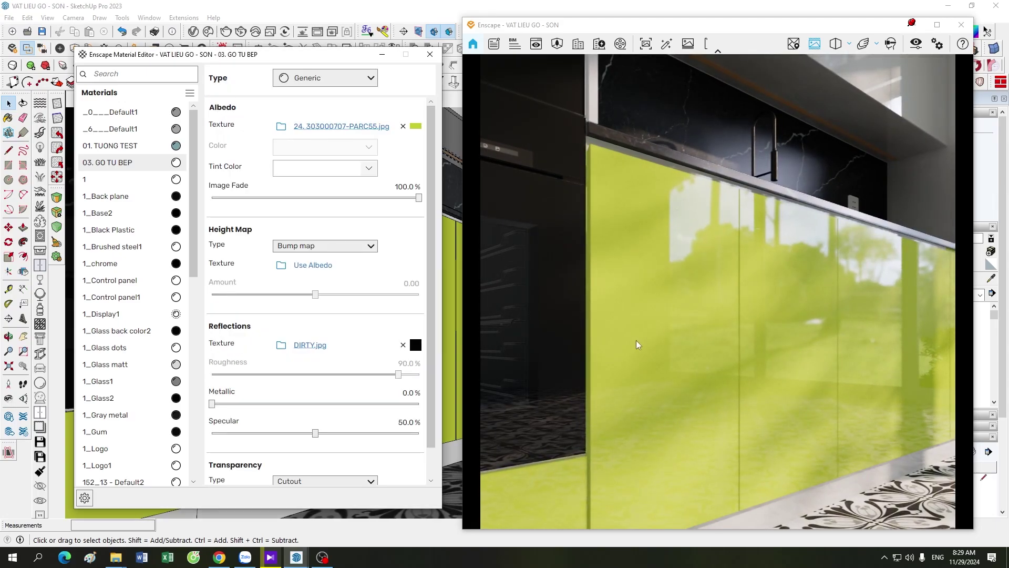
mouse_move(315, 435)
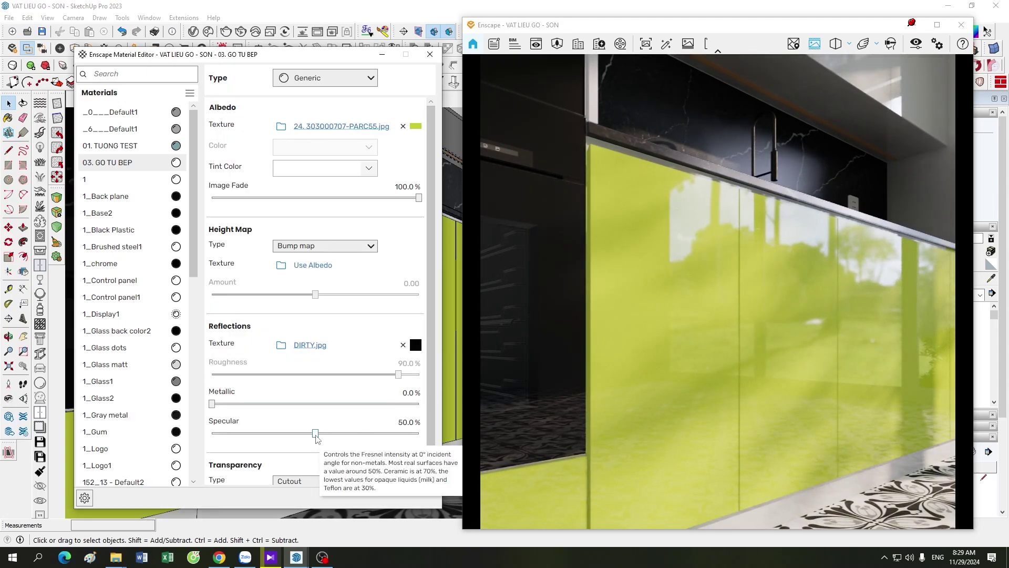
drag(316, 434, 420, 433)
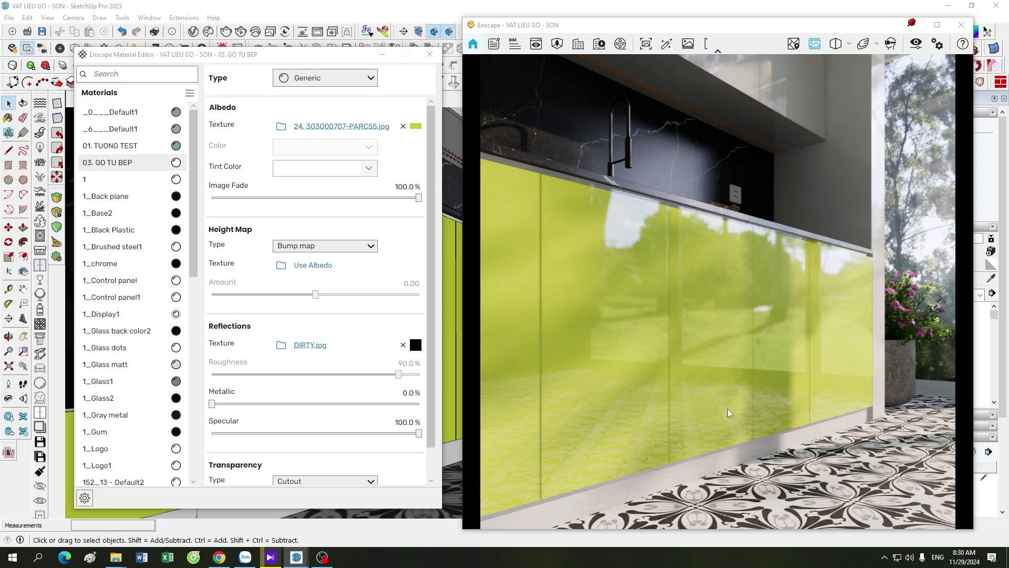
Step: Zoom in and out to inspect the brighter reflections on the green doors
scroll(690, 360, up, 3)
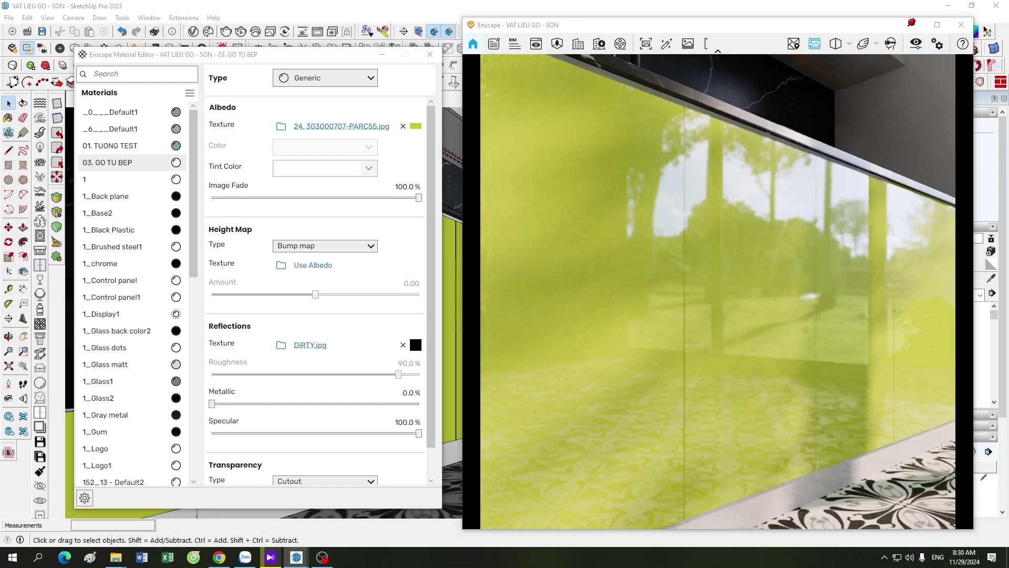
scroll(691, 355, up, 3)
scroll(695, 351, down, 3)
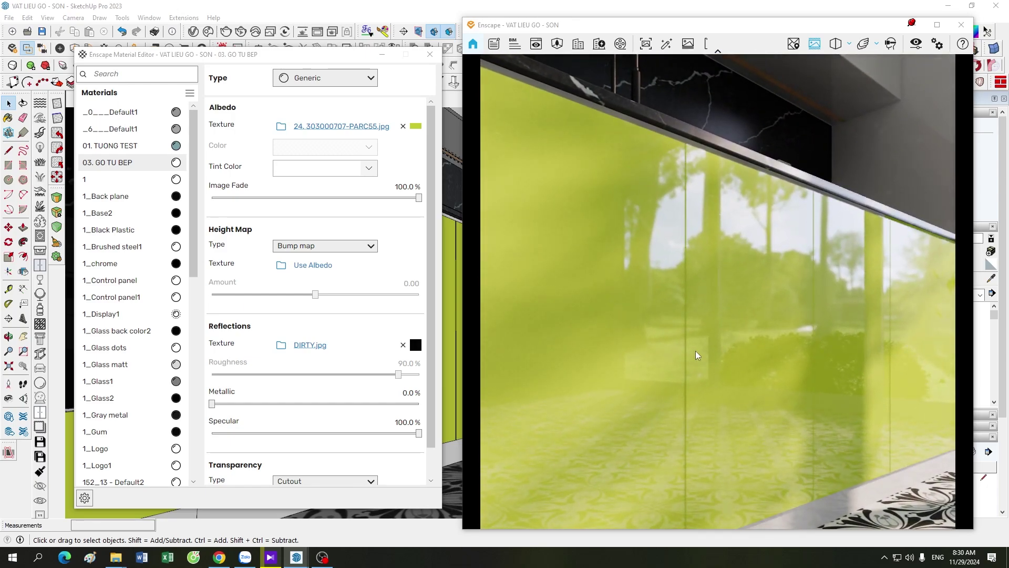
scroll(695, 351, down, 3)
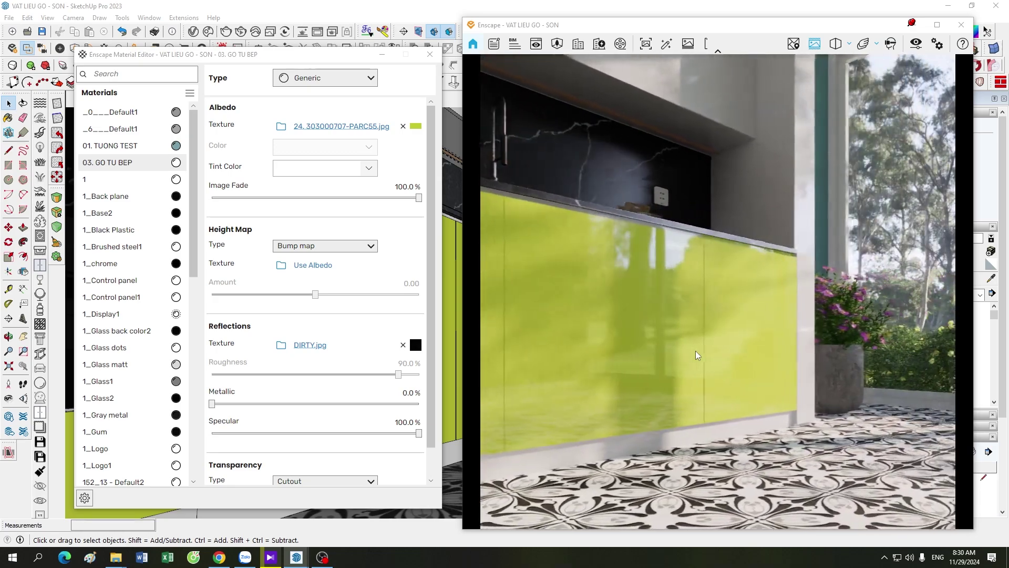
scroll(695, 351, up, 3)
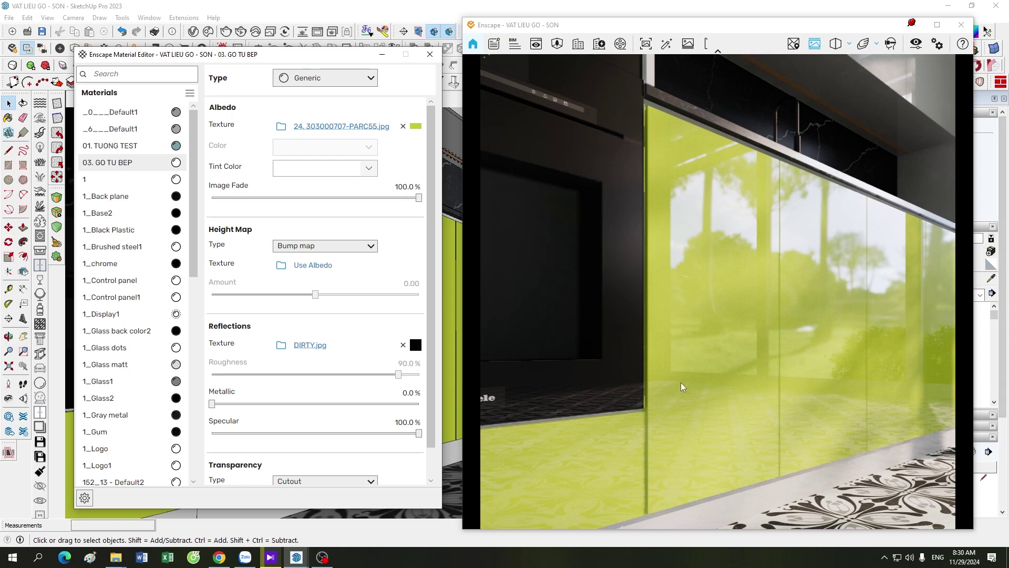
scroll(680, 383, down, 3)
scroll(680, 382, up, 3)
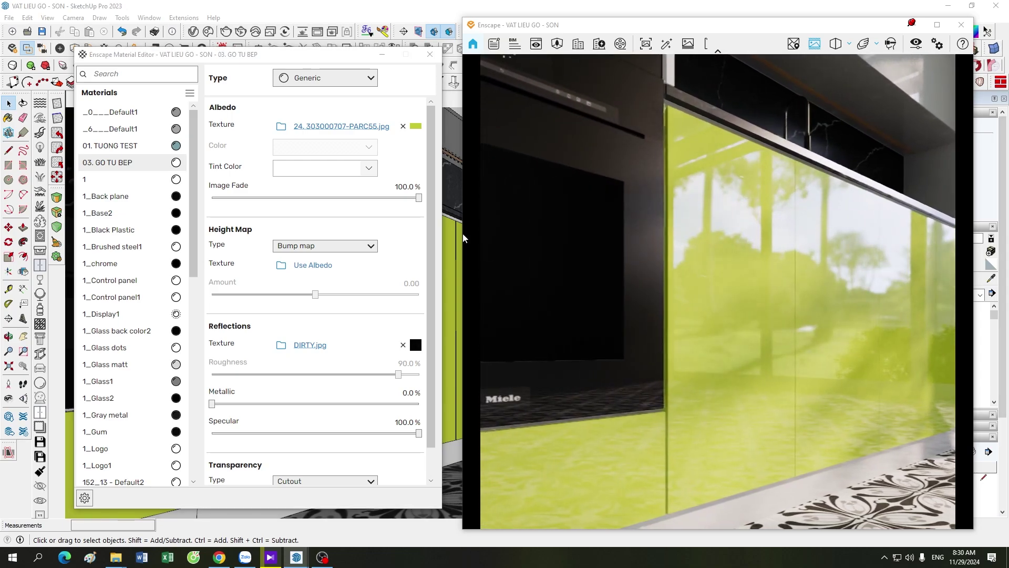
Step: Swap the albedo texture to 25. 303000708-PARC56.jpg from the ACRYLIC folder
click(285, 129)
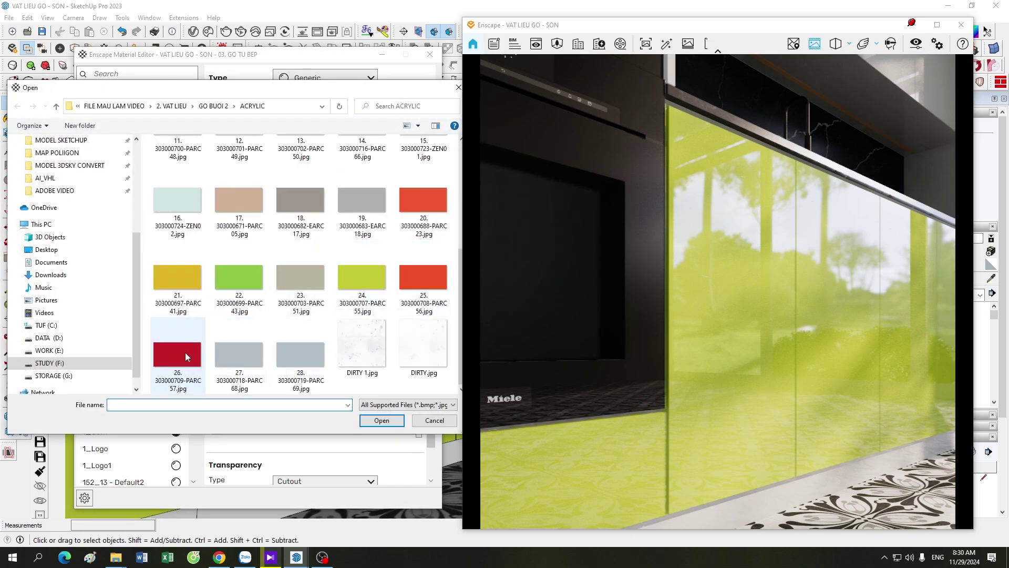
click(424, 279)
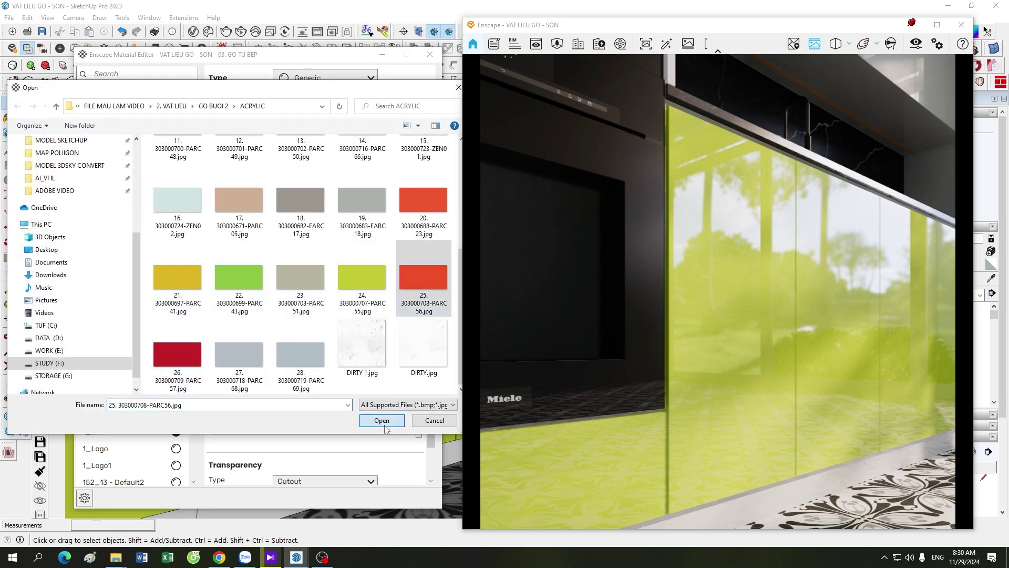
click(383, 423)
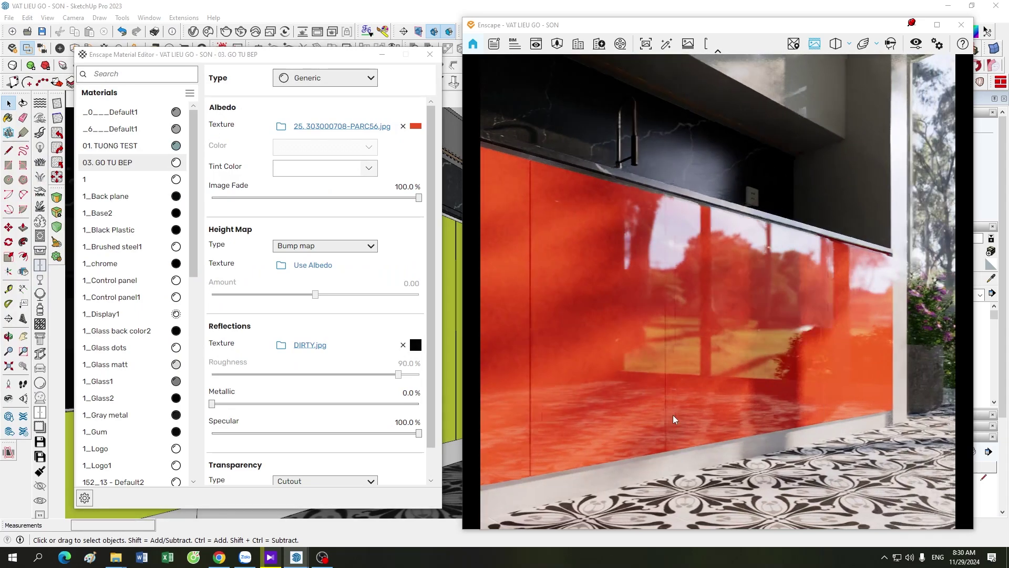
Step: Orbit and zoom to inspect the glossy red-orange cabinet doors
drag(673, 415, 748, 388)
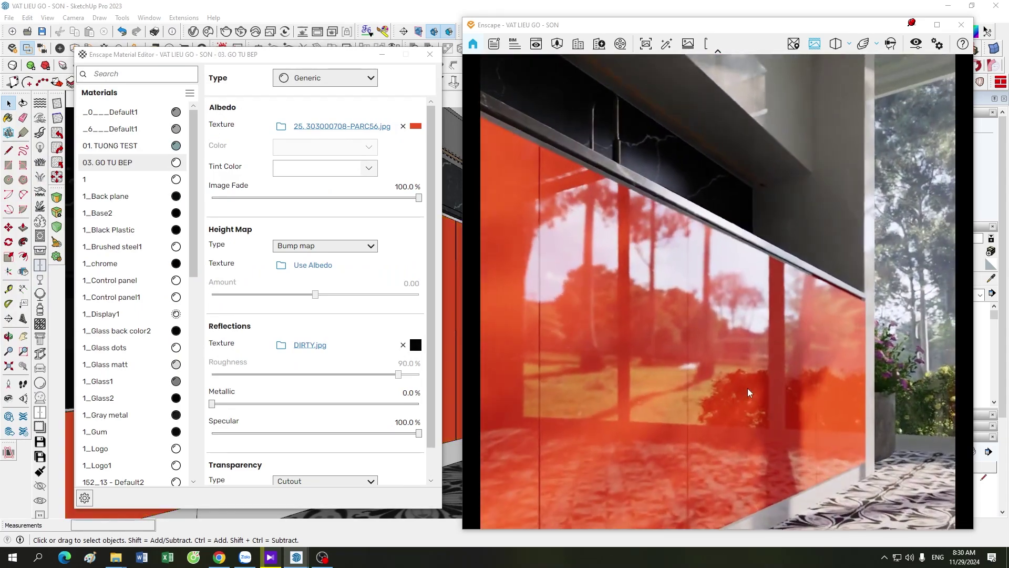
scroll(747, 388, up, 5)
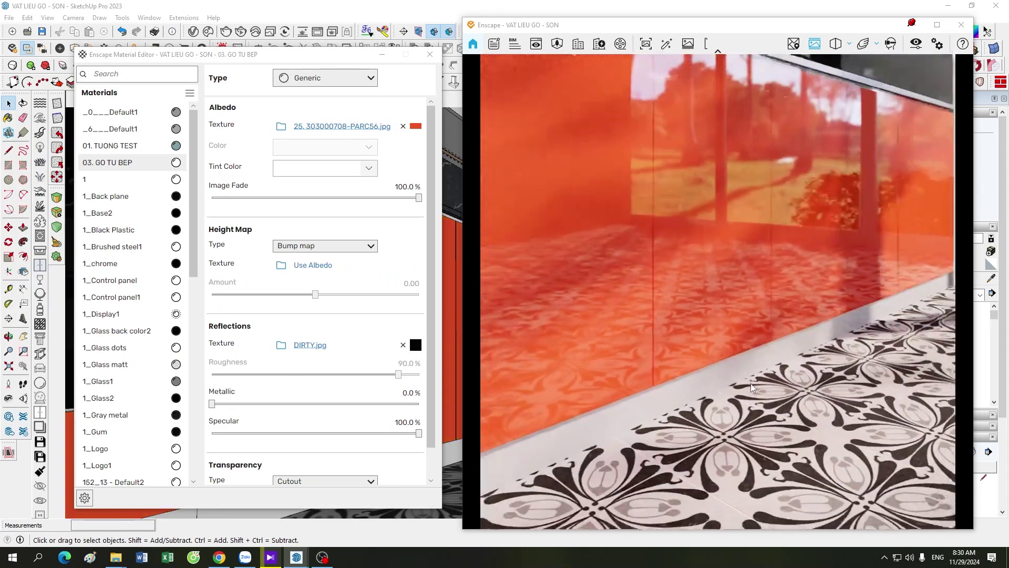
scroll(751, 383, down, 5)
scroll(765, 388, up, 2)
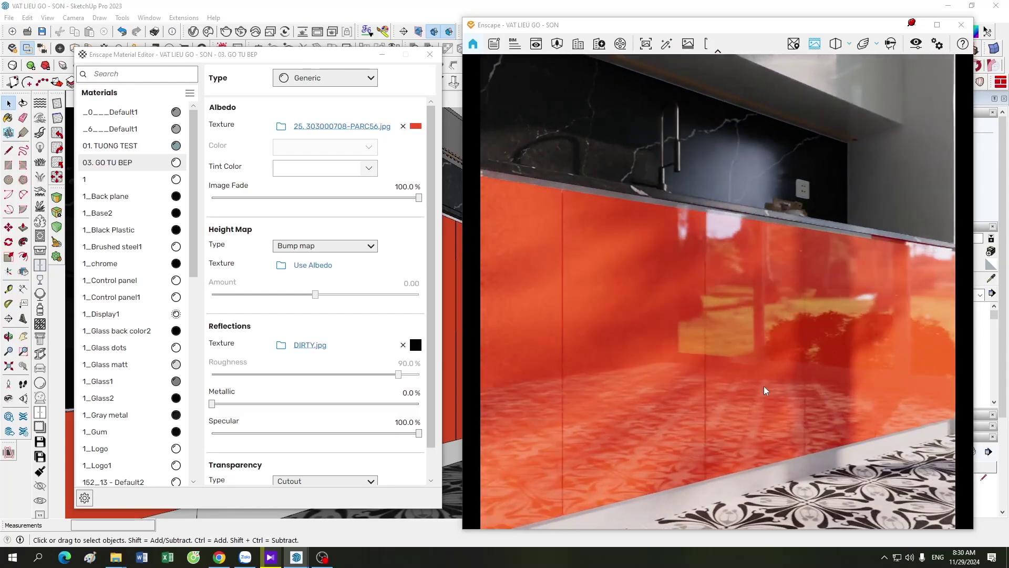
scroll(764, 386, down, 3)
scroll(774, 384, up, 3)
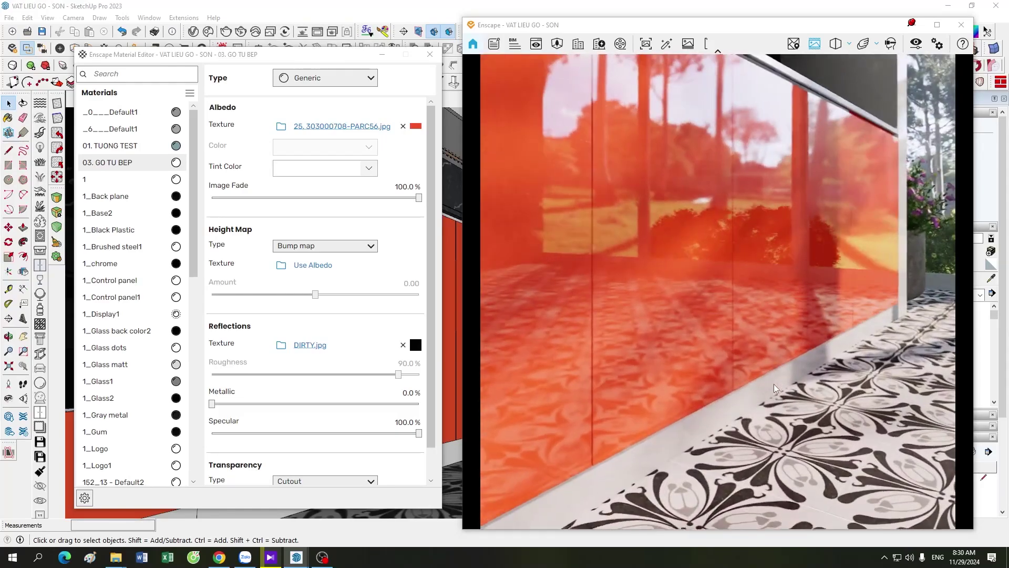
scroll(774, 384, down, 2)
scroll(774, 383, down, 2)
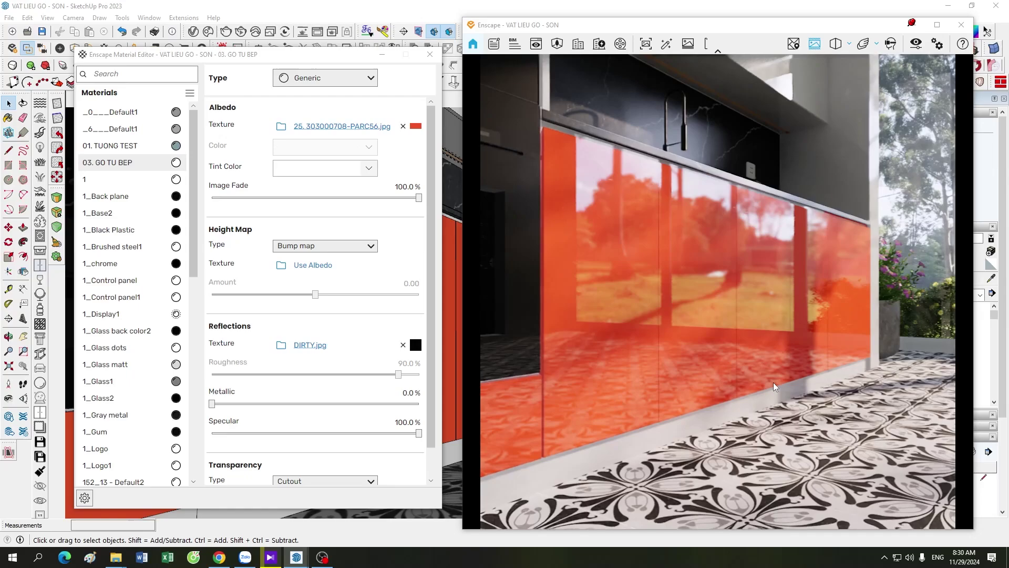
Step: Zoom the view out and back in on the cabinet doors
scroll(773, 383, down, 3)
scroll(774, 383, up, 3)
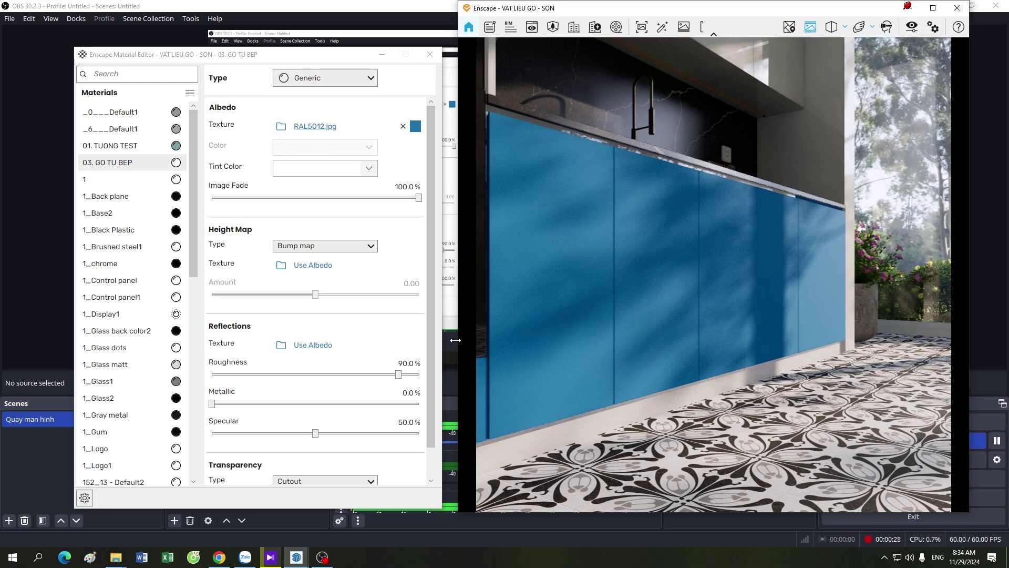
click(281, 126)
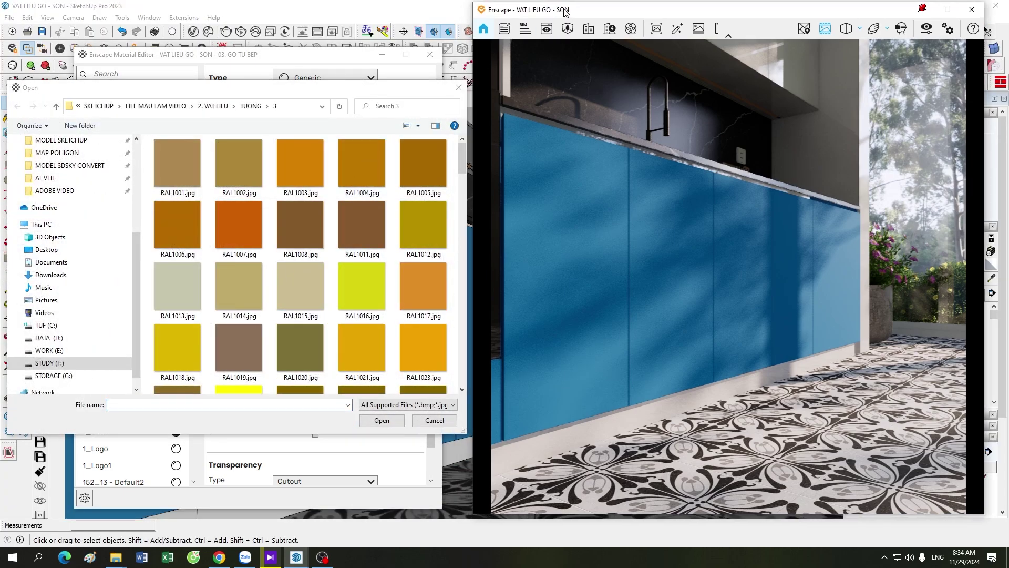
scroll(339, 285, down, 5)
scroll(338, 285, down, 10)
scroll(338, 285, down, 10)
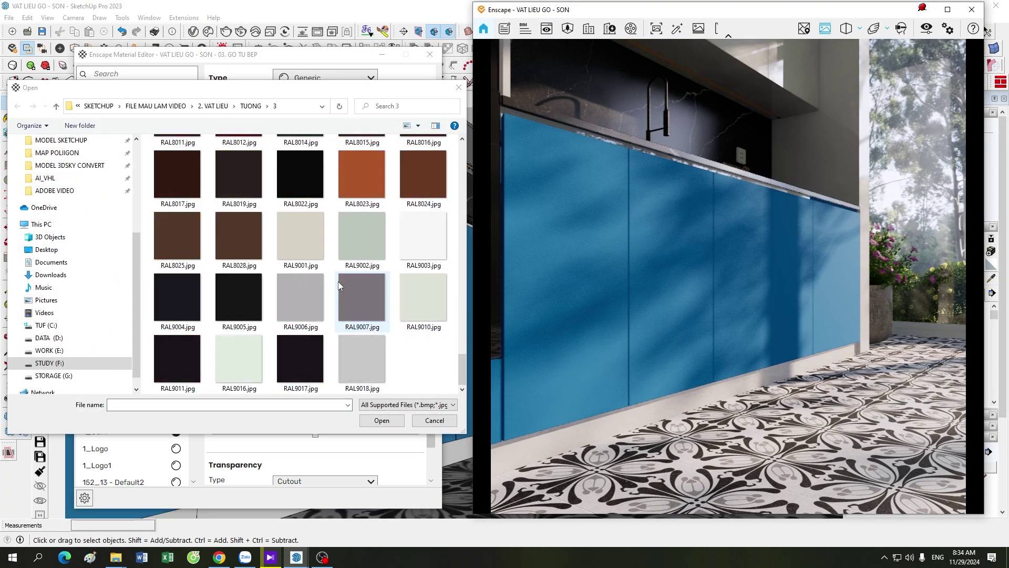
scroll(338, 282, up, 10)
scroll(339, 281, up, 15)
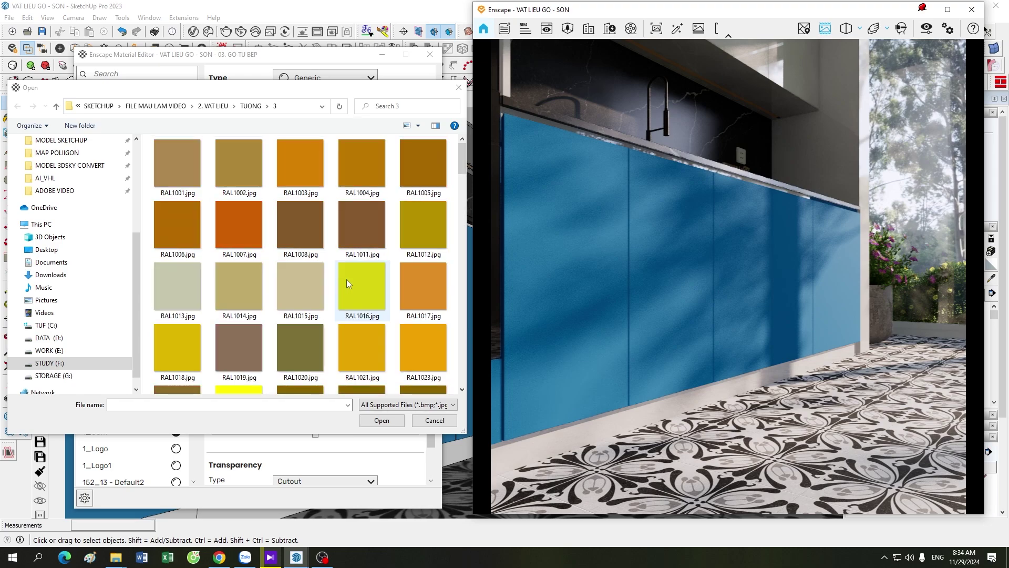
click(435, 420)
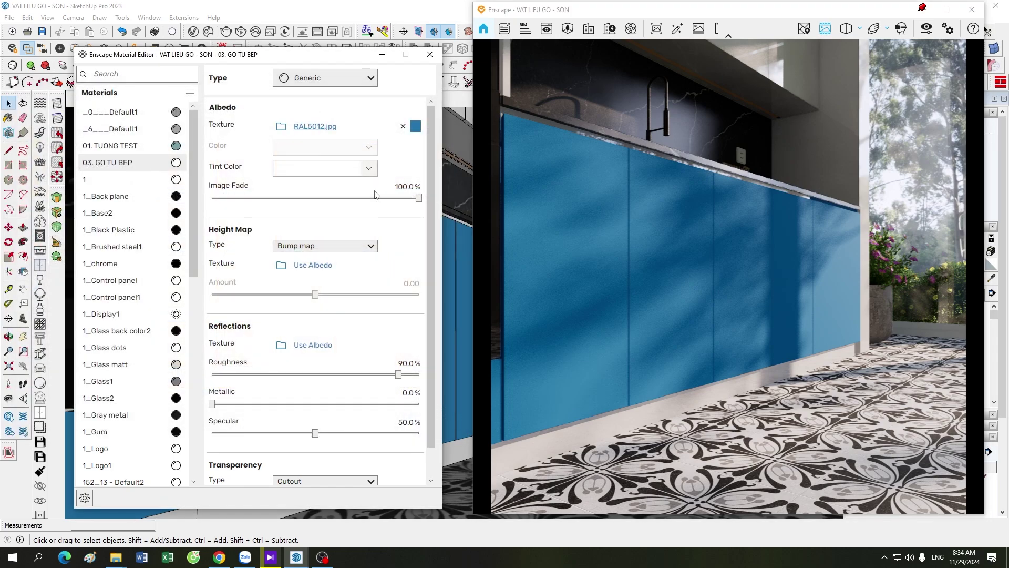
click(368, 168)
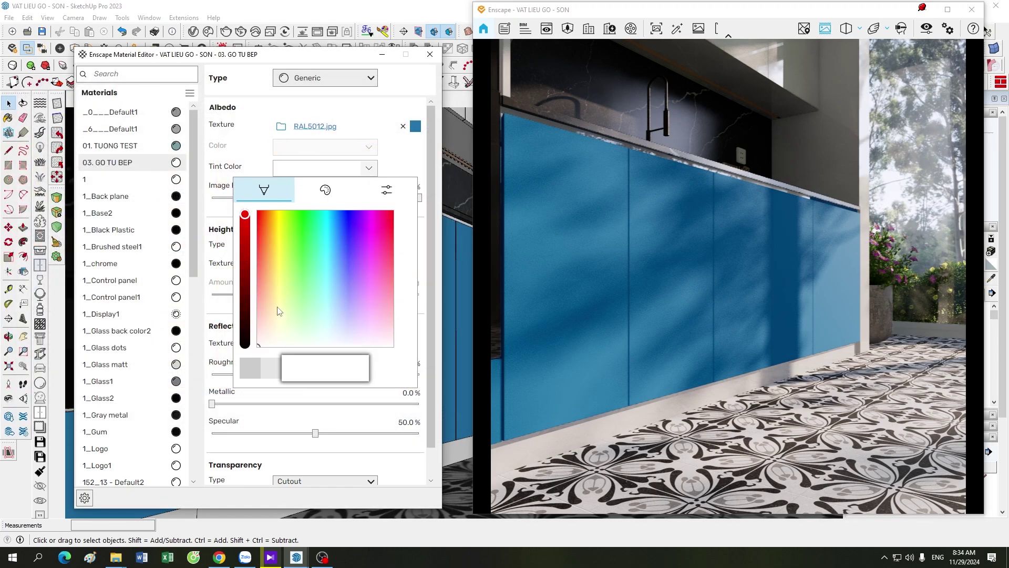
click(414, 160)
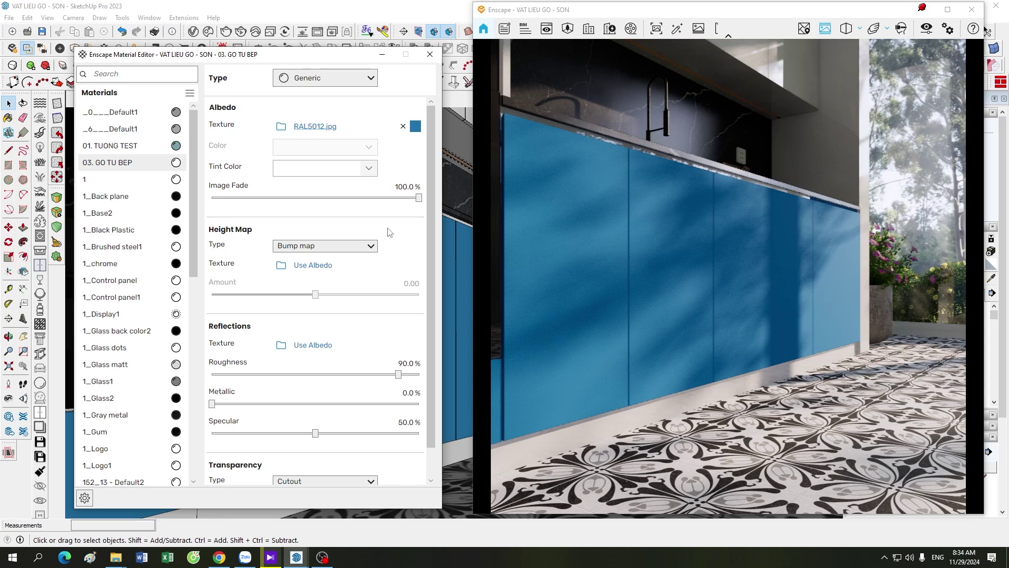
click(277, 130)
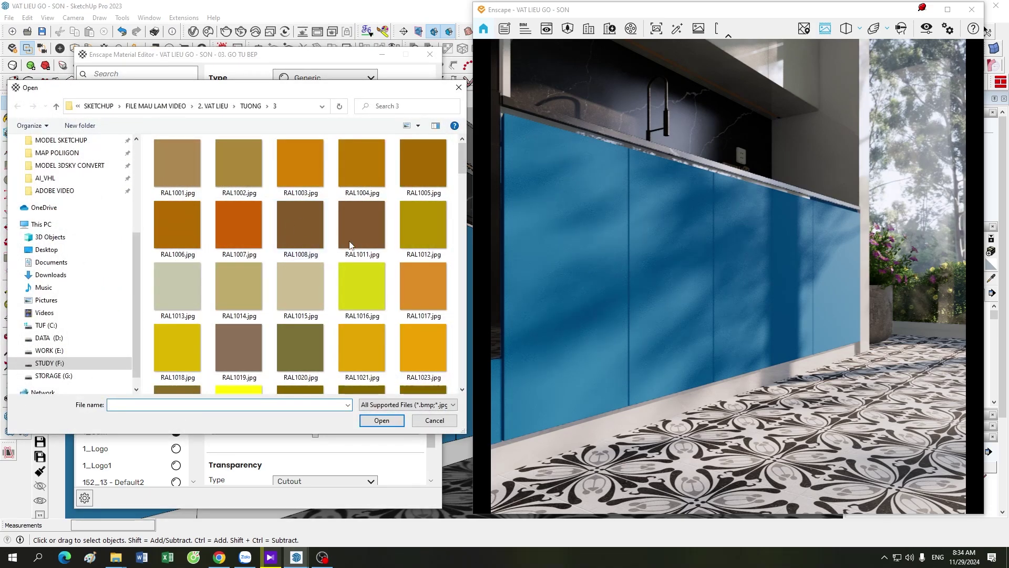
scroll(398, 329, down, 3)
scroll(399, 329, up, 2)
click(434, 420)
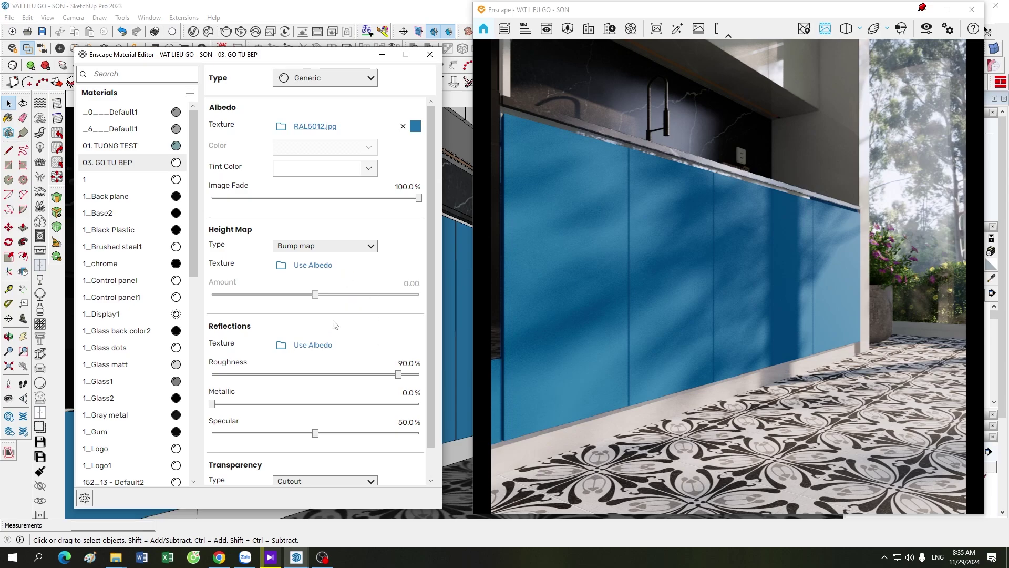
mouse_move(398, 375)
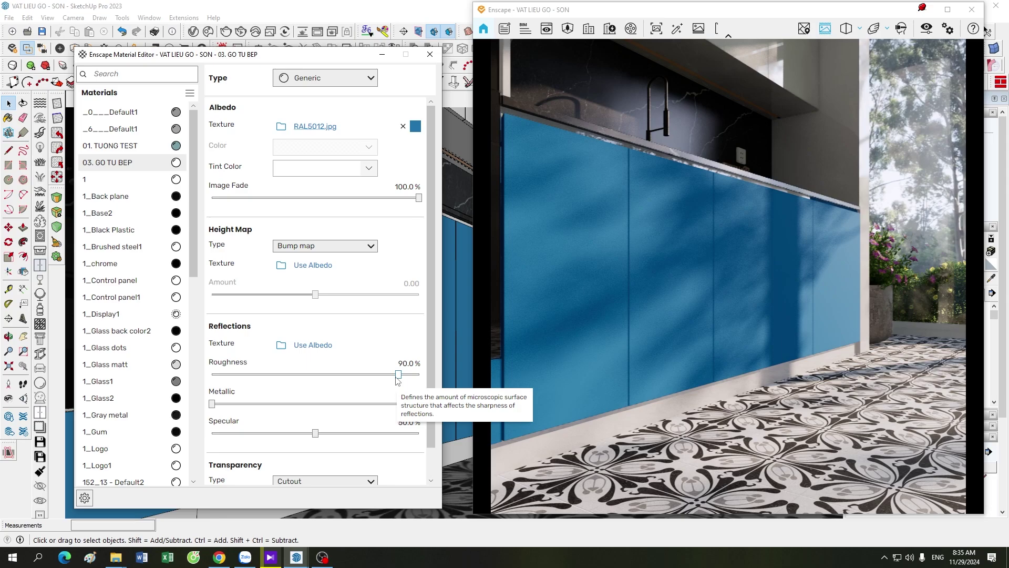
Step: Load DIRTY.jpg from the GO SON 1 folder as an inverted reflections roughness map
click(284, 346)
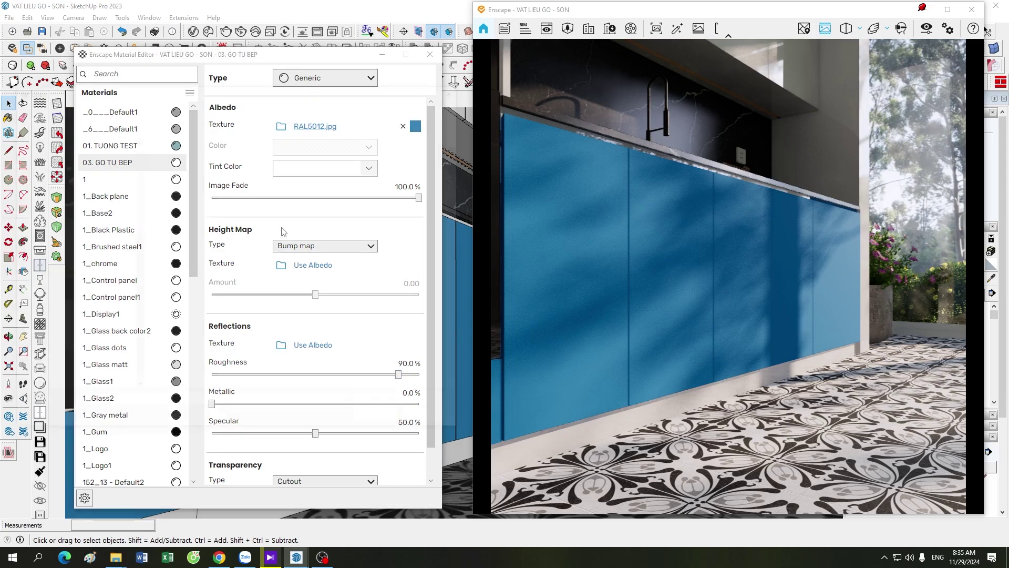
click(213, 106)
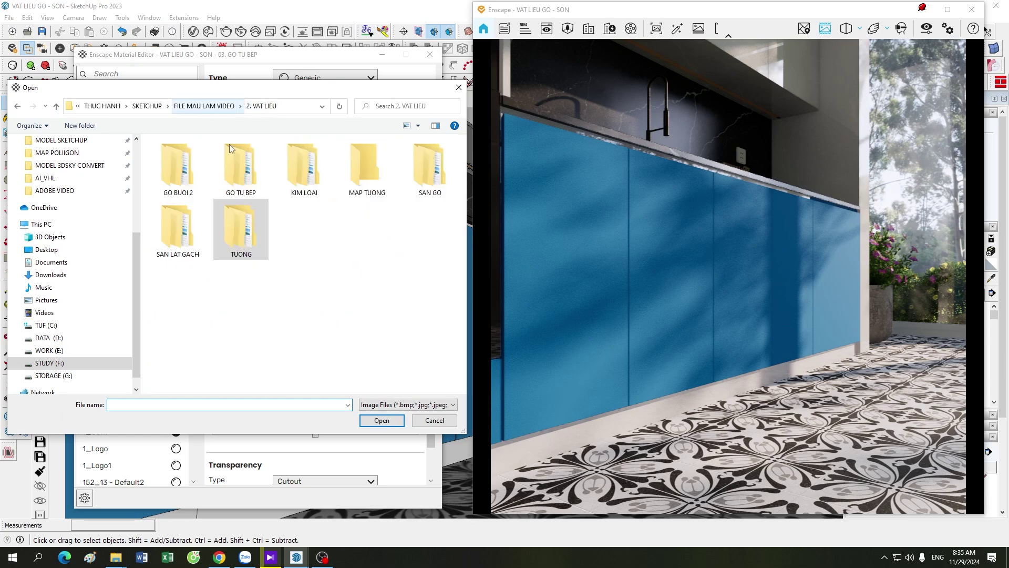
double_click(179, 167)
double_click(241, 169)
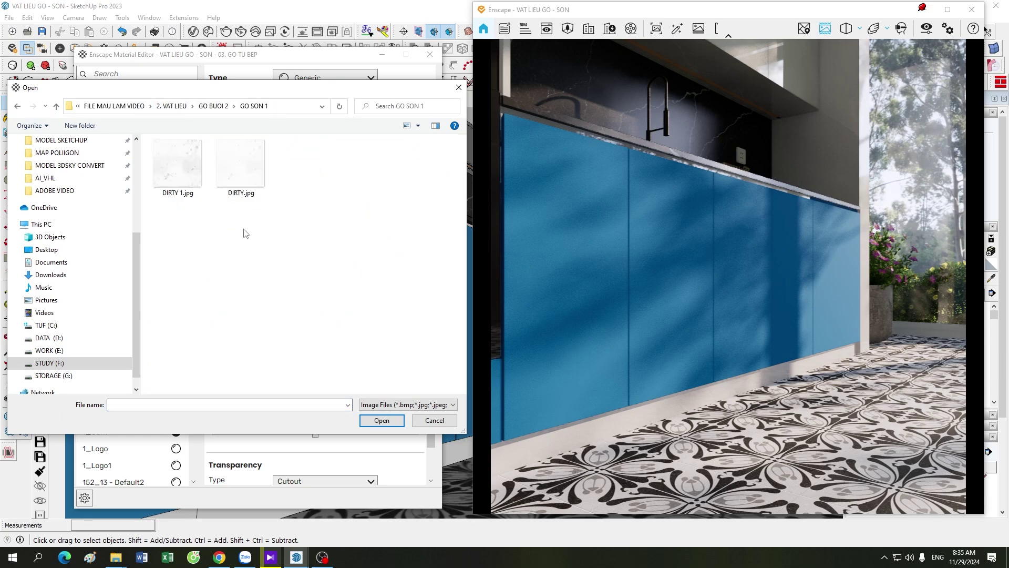
double_click(237, 173)
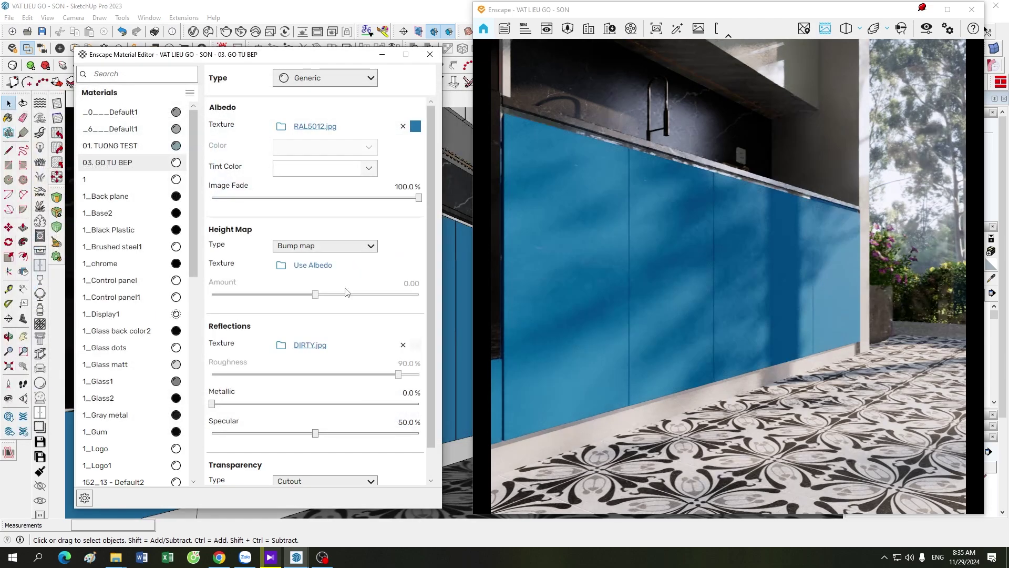
click(416, 348)
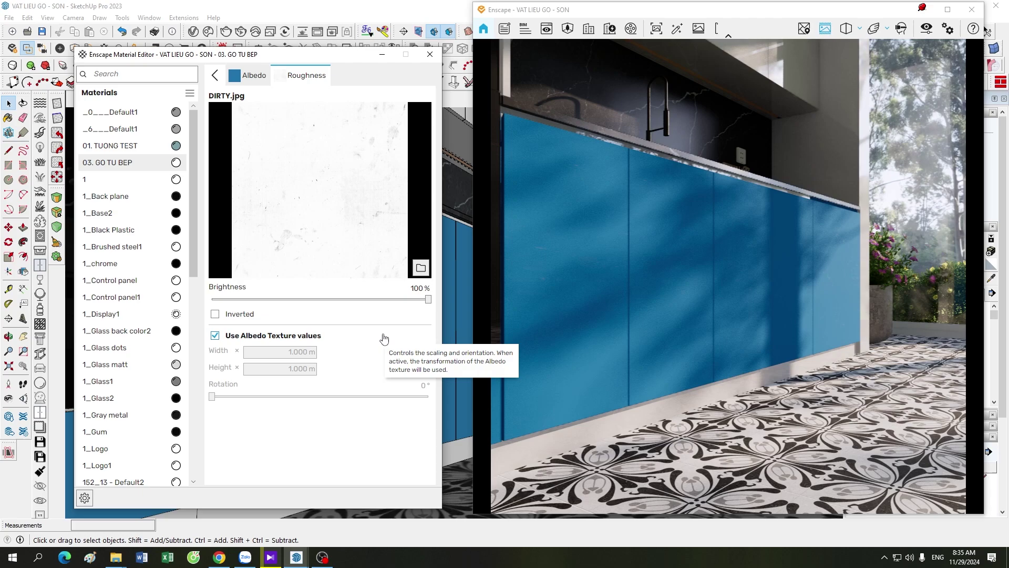
mouse_move(239, 314)
click(230, 318)
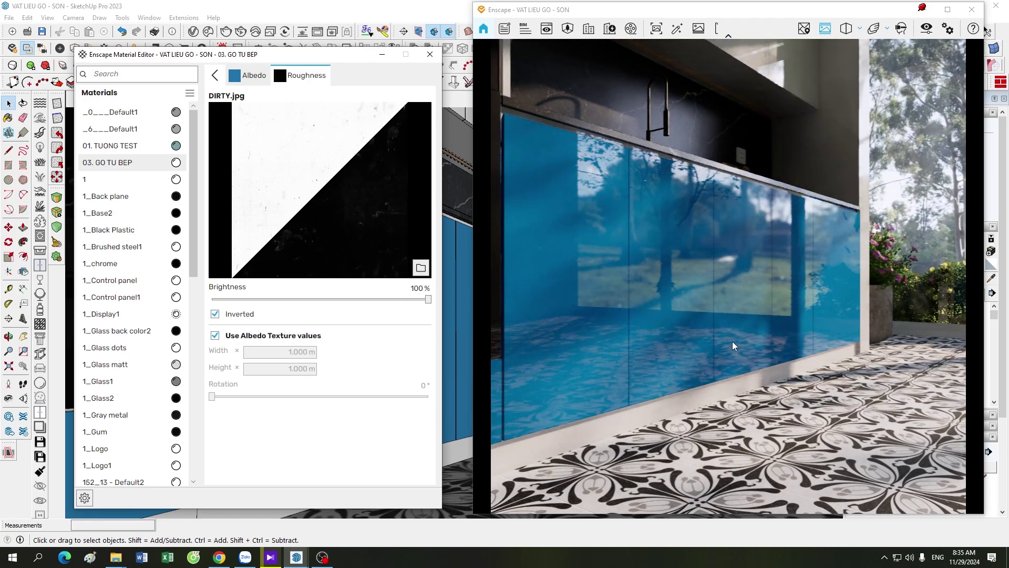
Step: View the glossy blue doors obliquely, then return to the full material settings
scroll(734, 343, up, 3)
mouse_move(734, 343)
right_down()
mouse_move(785, 340)
mouse_move(582, 274)
right_up()
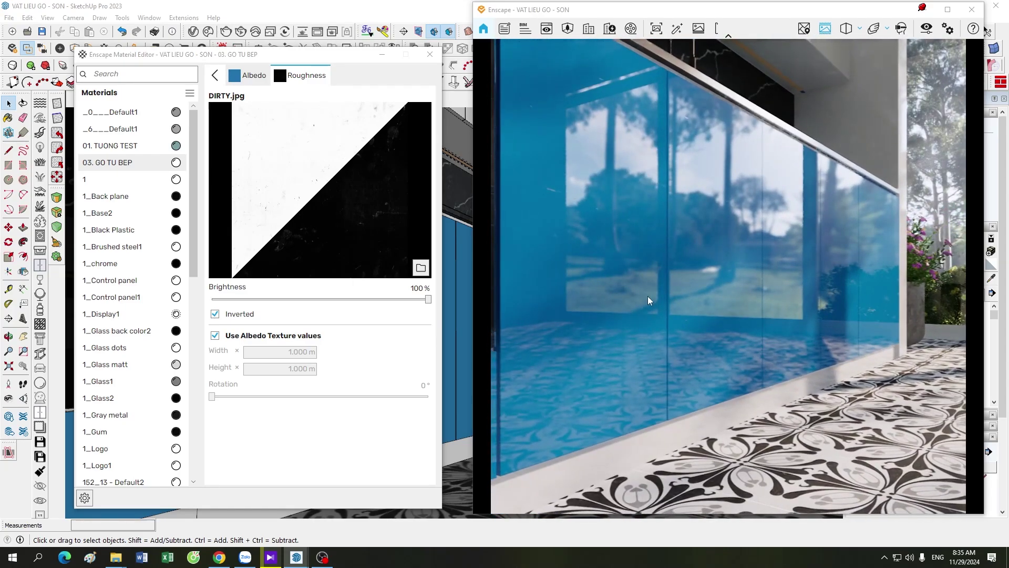
click(214, 75)
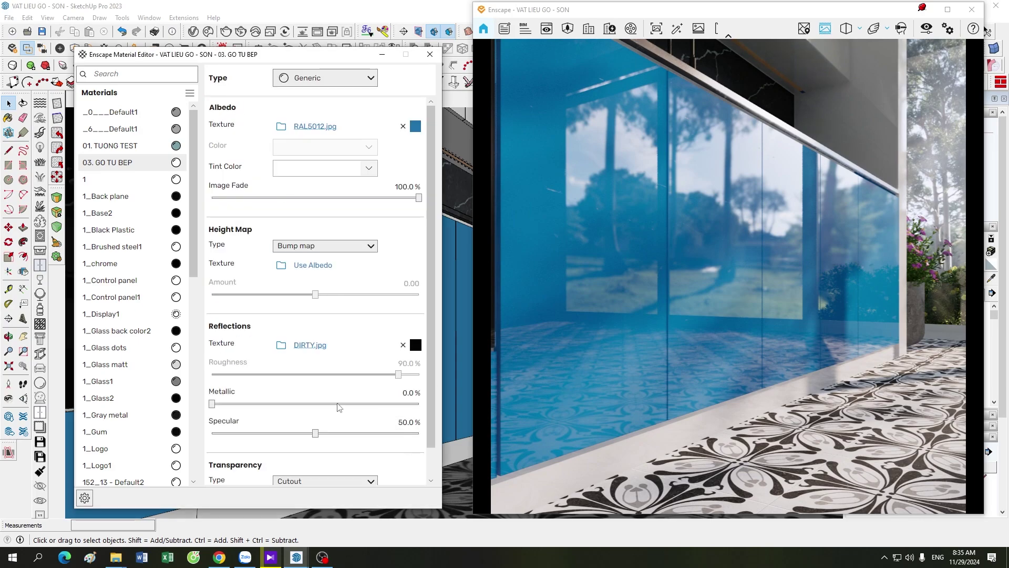
mouse_move(393, 432)
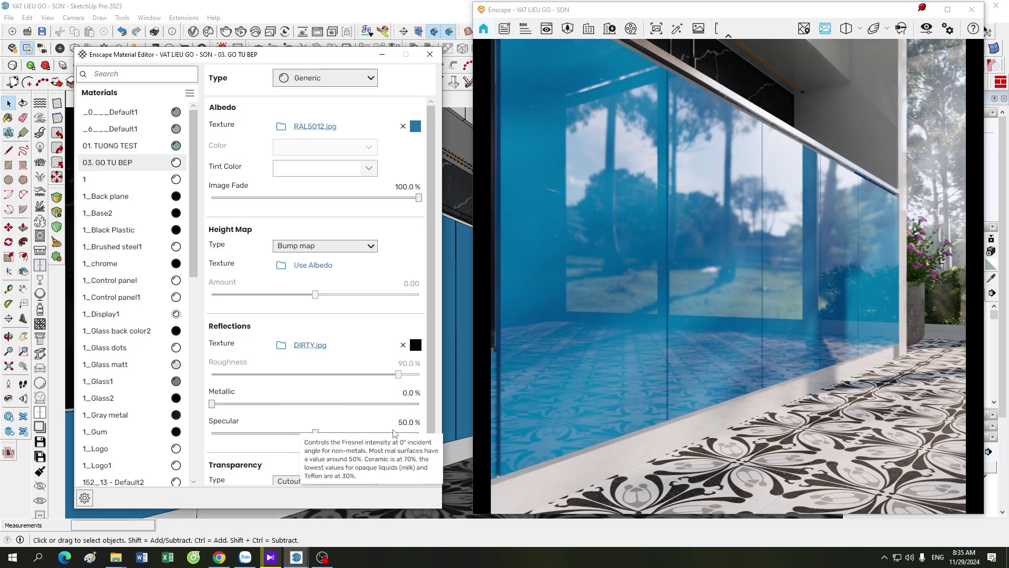
Step: Try Specular at 60%, then set it back to 50%
double_click(402, 422)
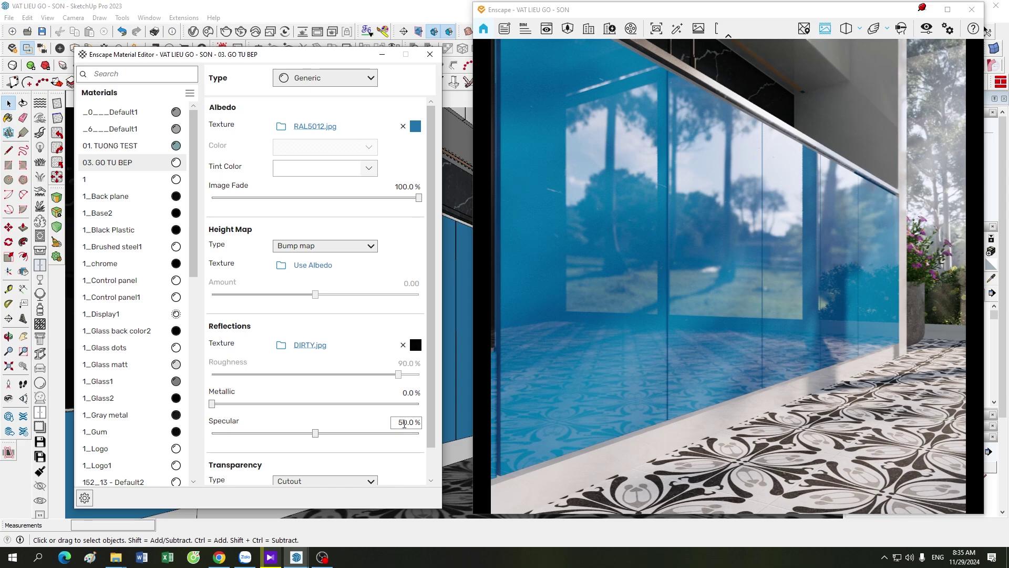
text(60)
key(Return)
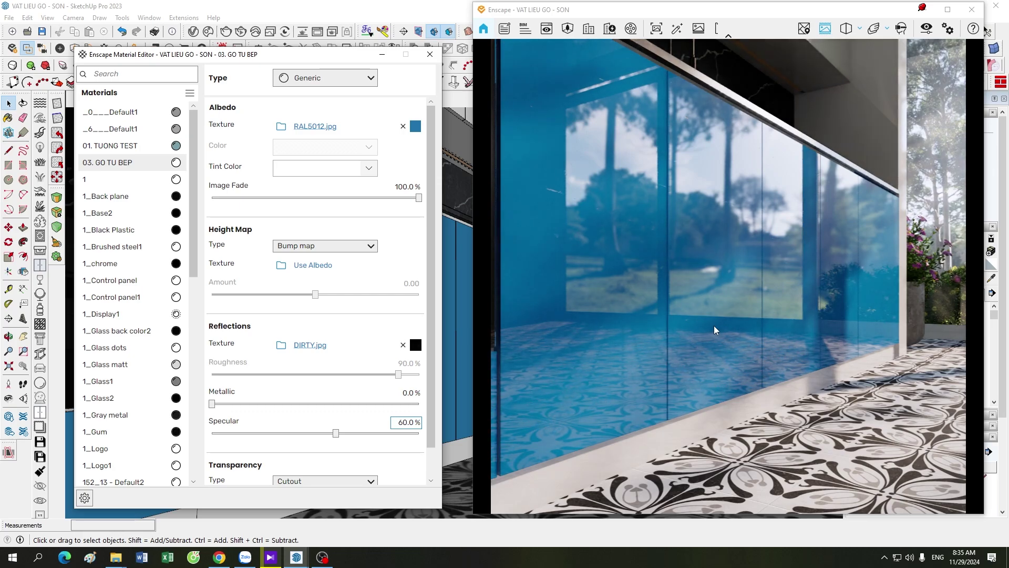
click(396, 423)
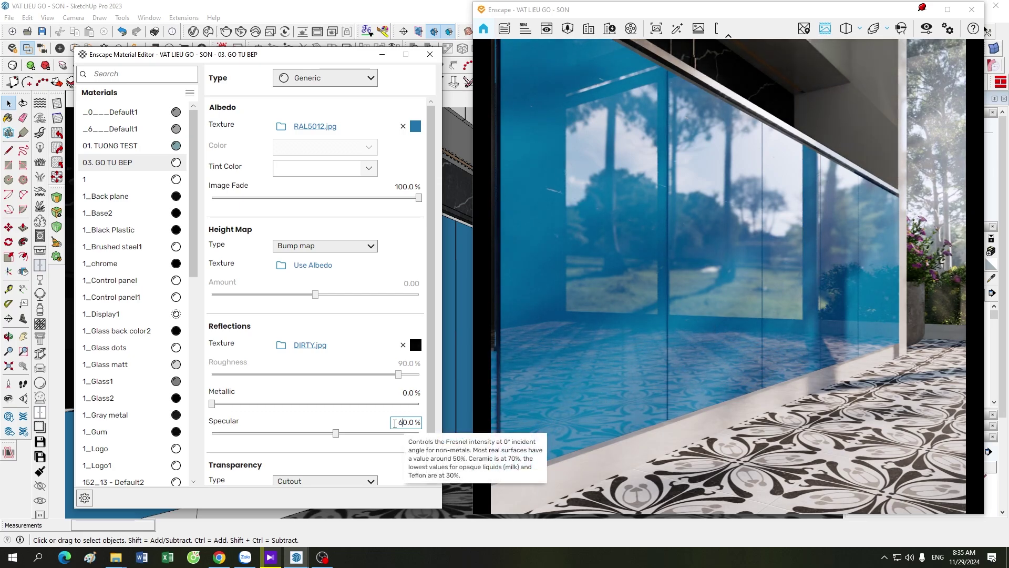
text(5)
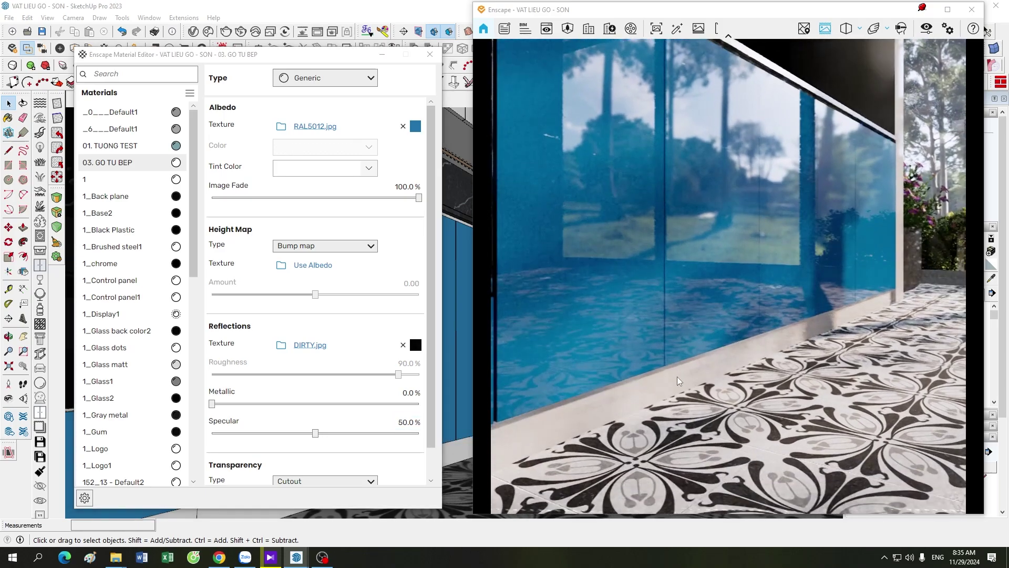
Step: Swing the view closer to the blue cabinet and open the roughness map settings
drag(677, 376, 631, 341)
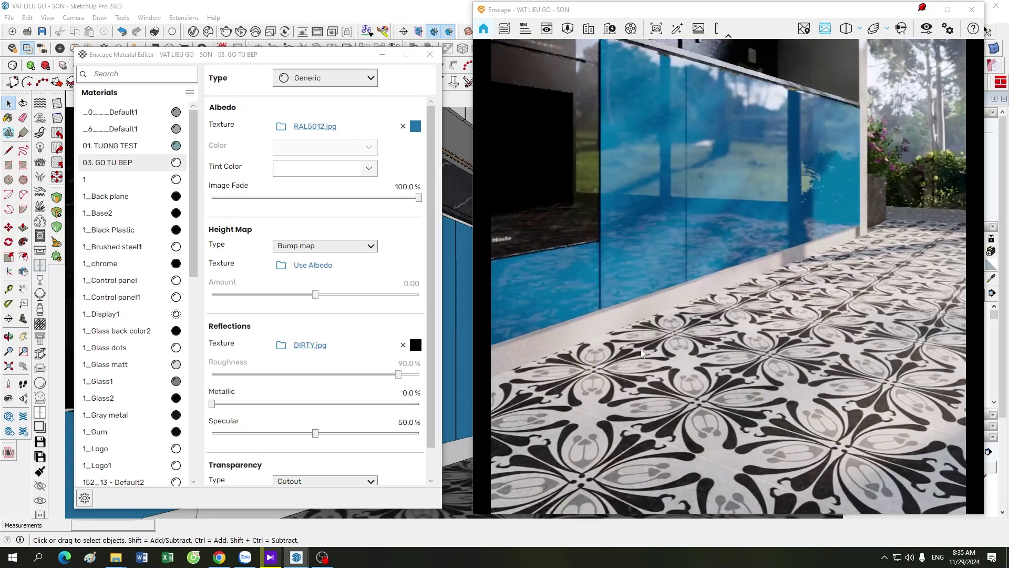
scroll(602, 346, up, 5)
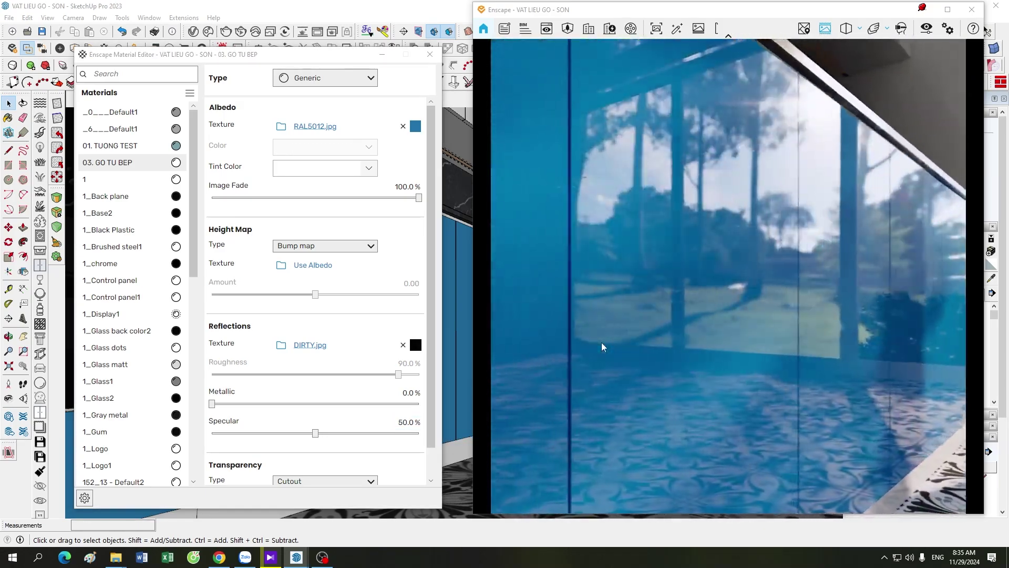
drag(601, 342, 734, 358)
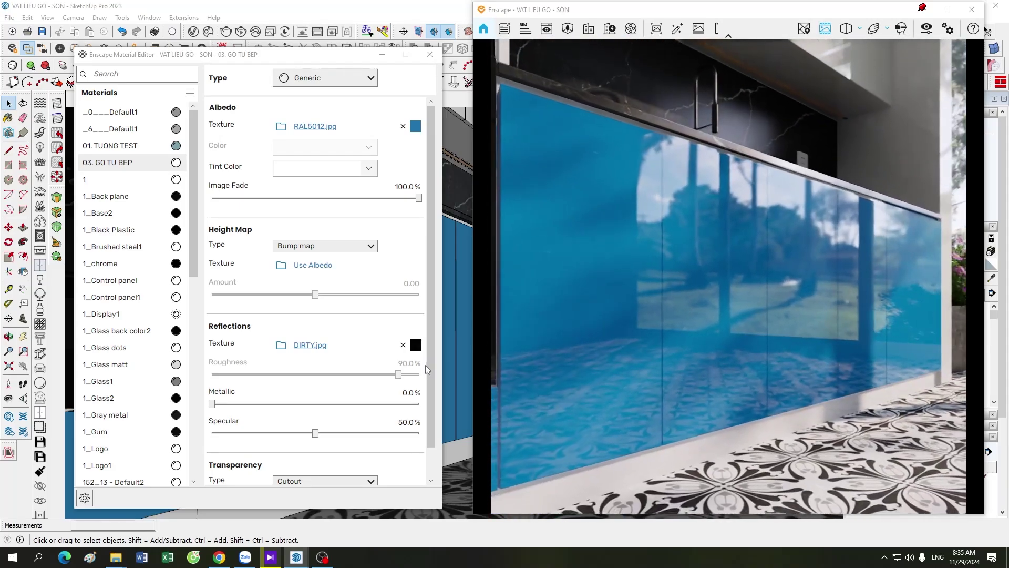
click(415, 345)
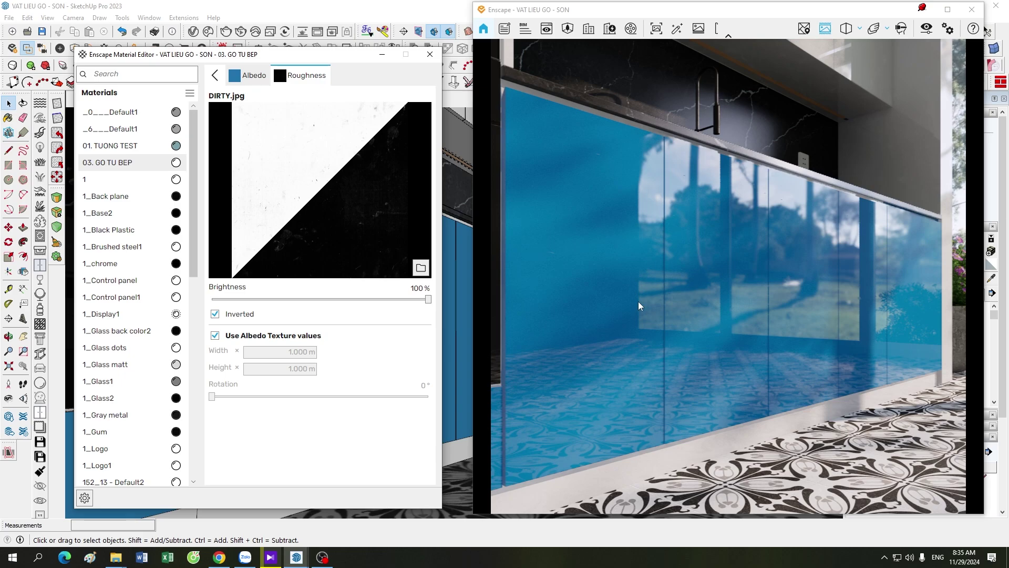
Step: Inspect the blue doors from several angles, then select the roughness map's Brightness field
scroll(659, 355, down, 3)
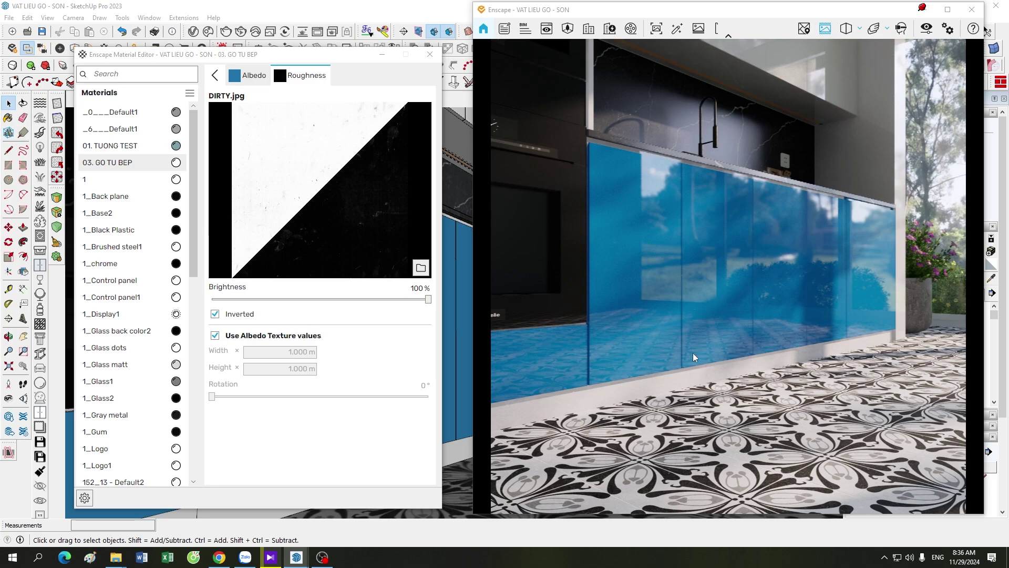
scroll(693, 353, up, 3)
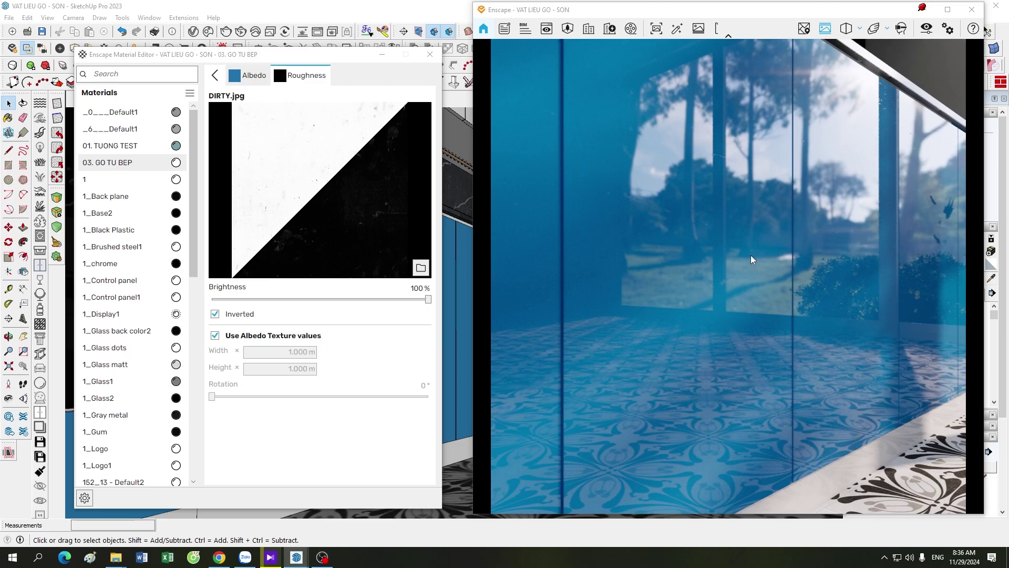
key(s)
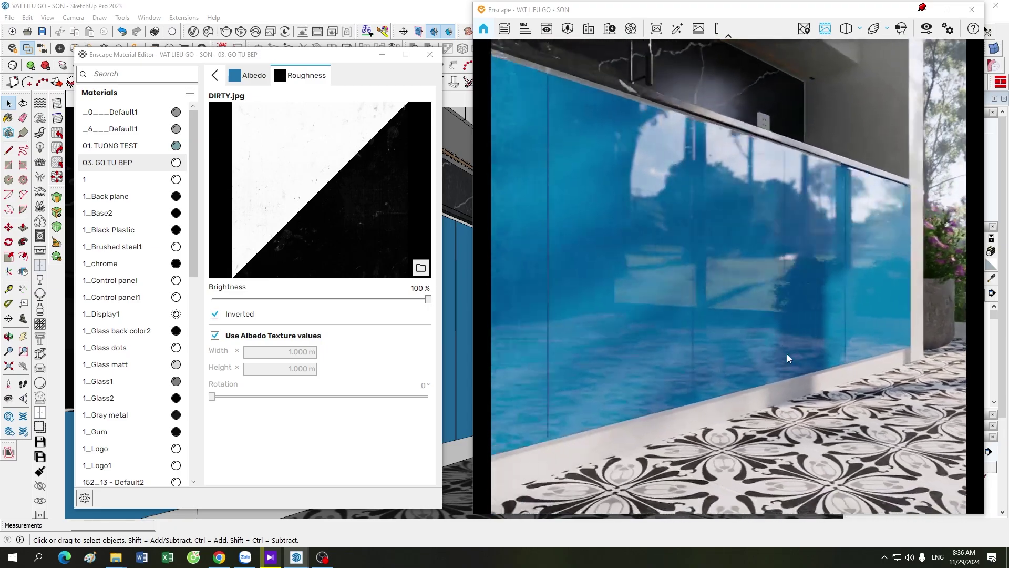
key(w)
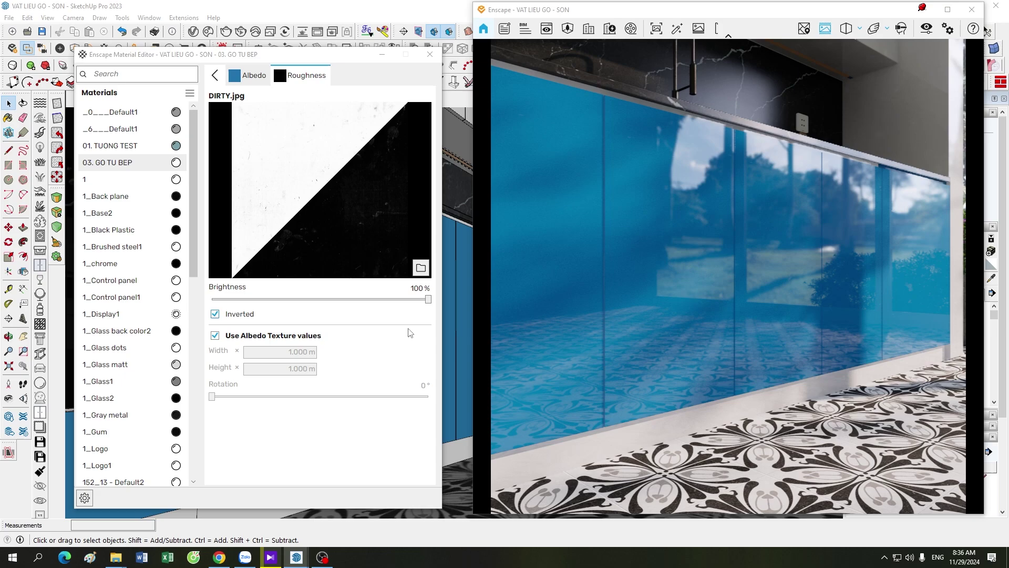
click(416, 288)
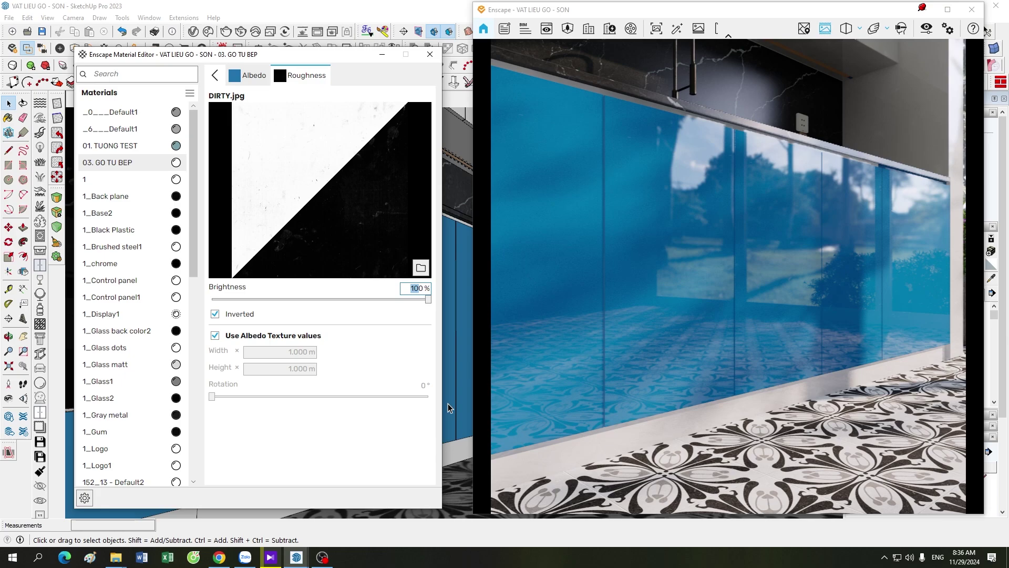
Step: Set the roughness map Brightness to 70% and inspect the cabinet wall from several angles
text(70)
key(Return)
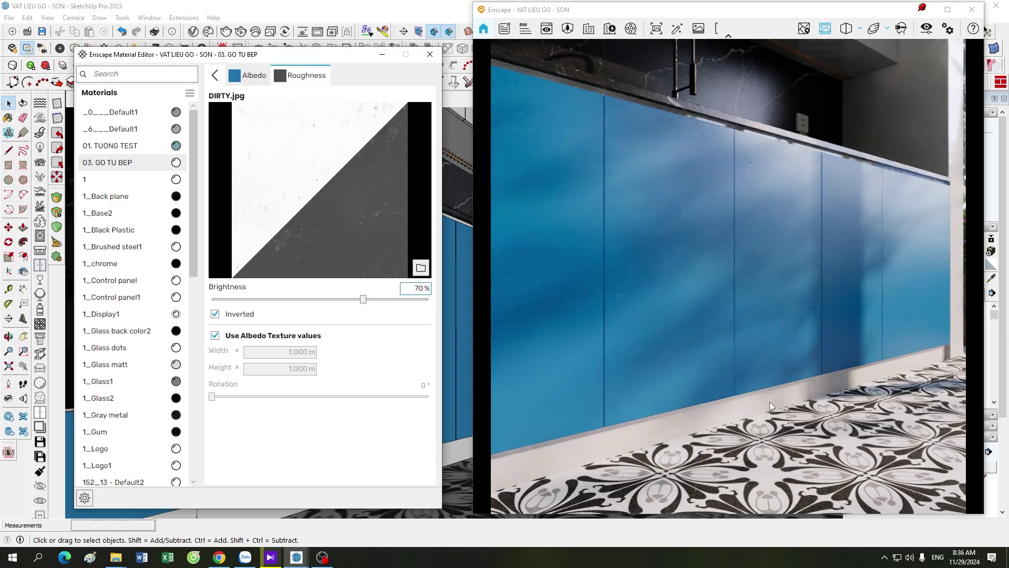
drag(705, 420, 764, 412)
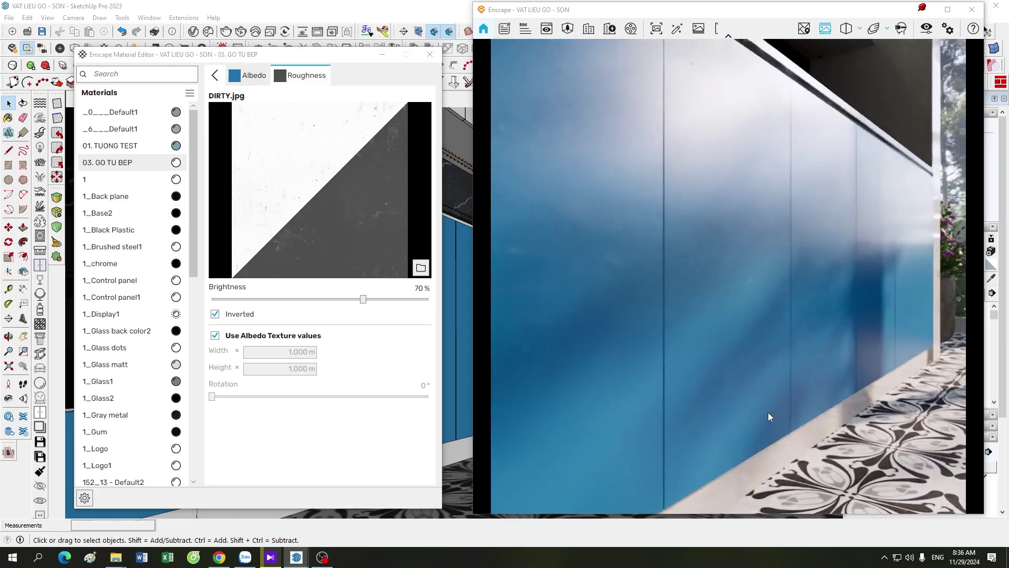
key(s)
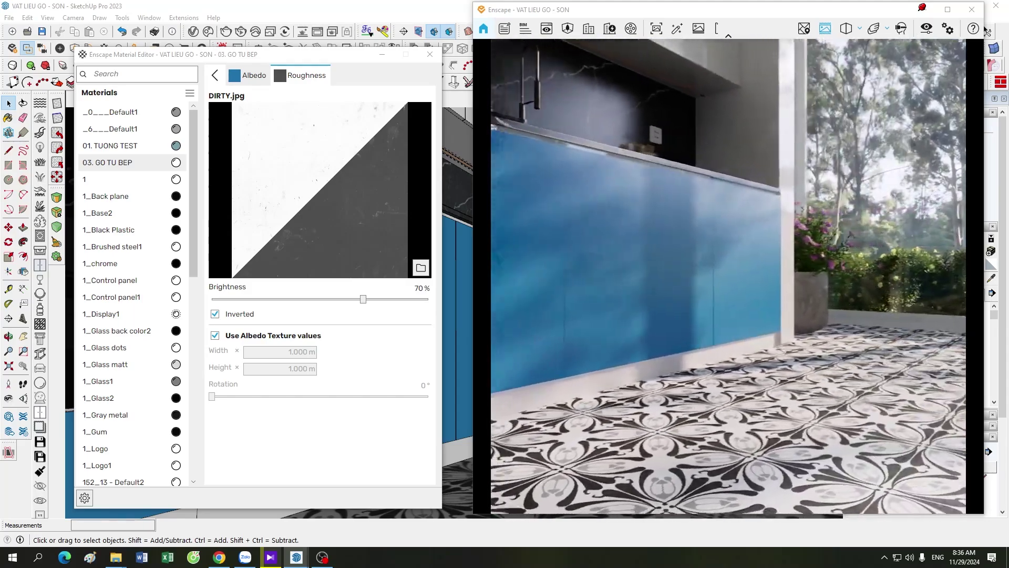
drag(768, 411, 827, 407)
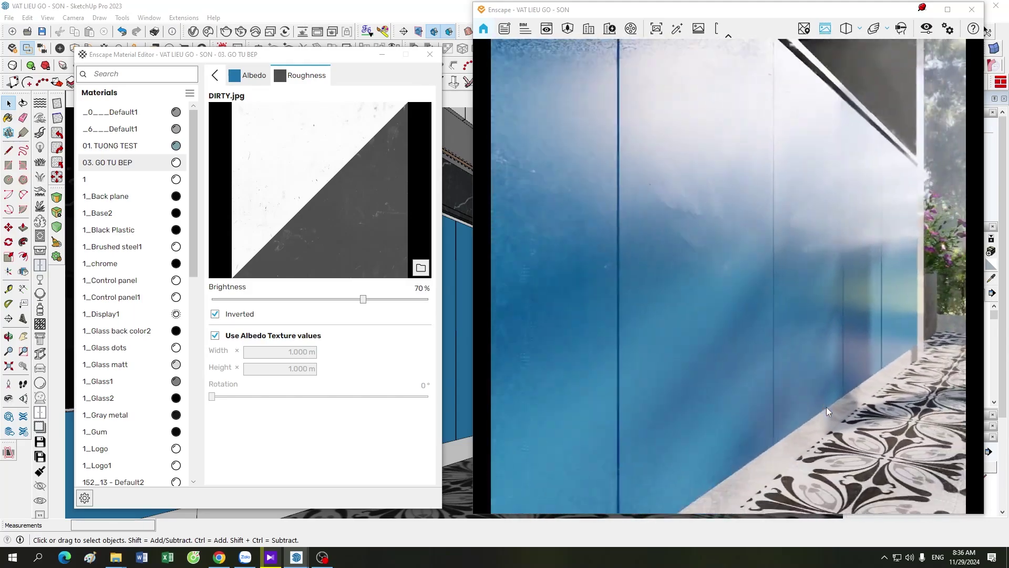
key(s)
key(w)
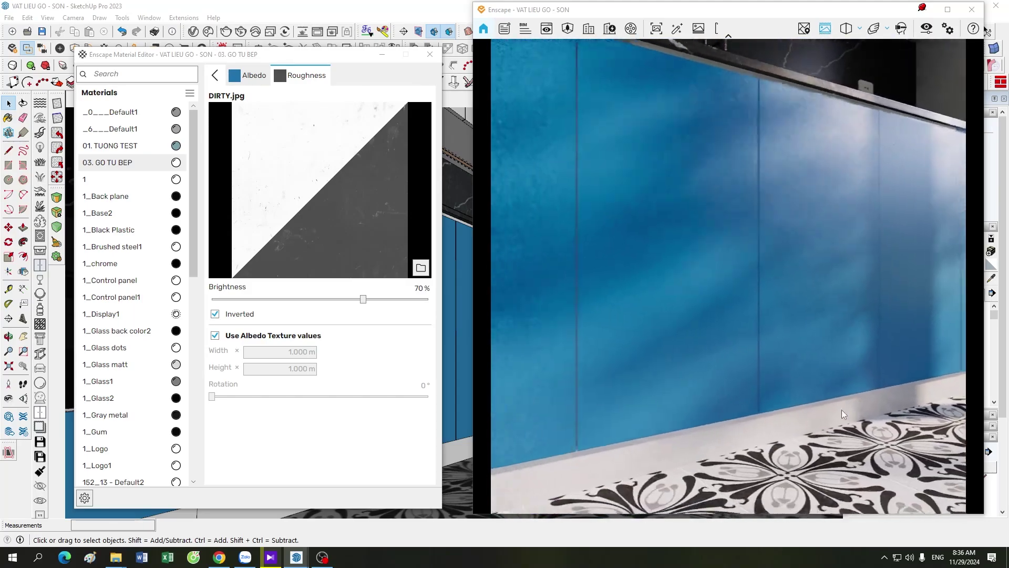
drag(843, 413, 594, 289)
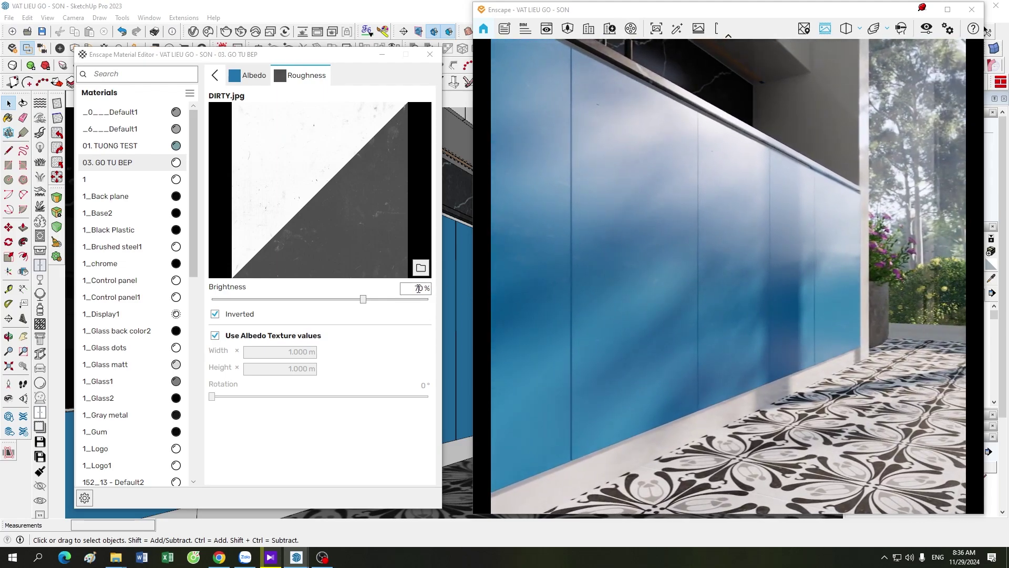
Step: Try roughness map Brightness at 60% and view the cabinets from low and close
double_click(417, 289)
text(60)
key(Return)
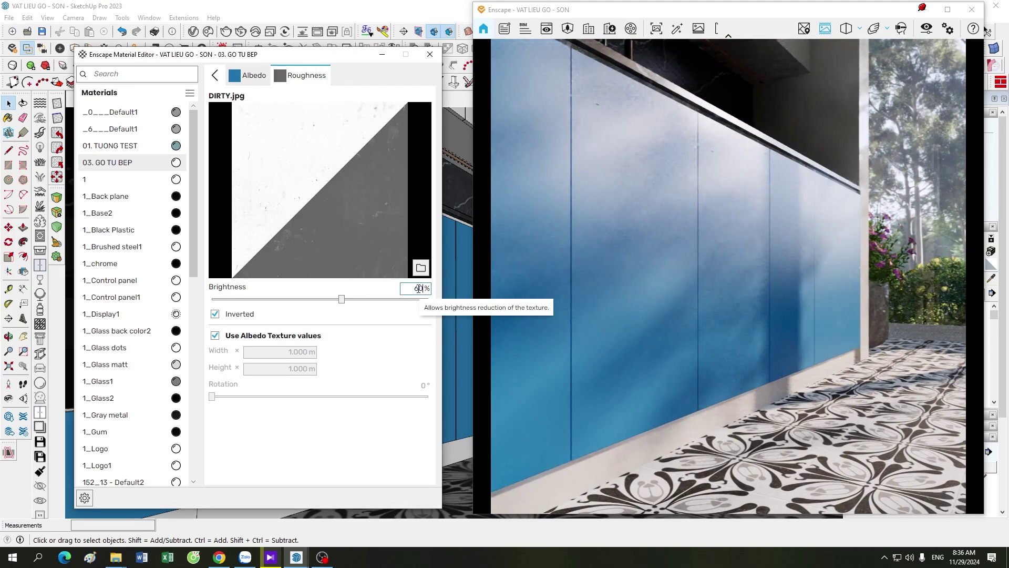
drag(643, 320, 696, 281)
scroll(696, 281, up, 5)
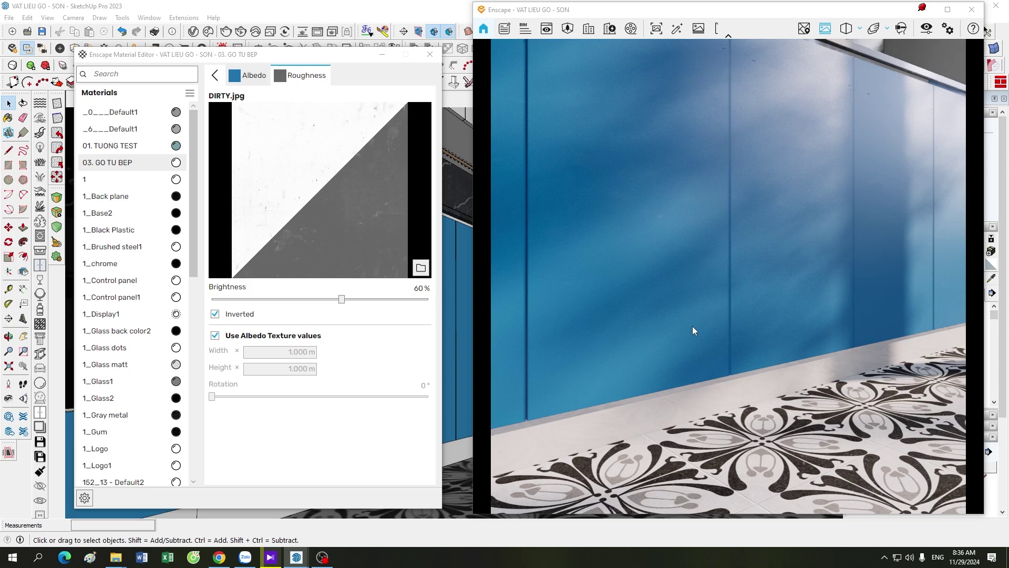
scroll(693, 327, down, 5)
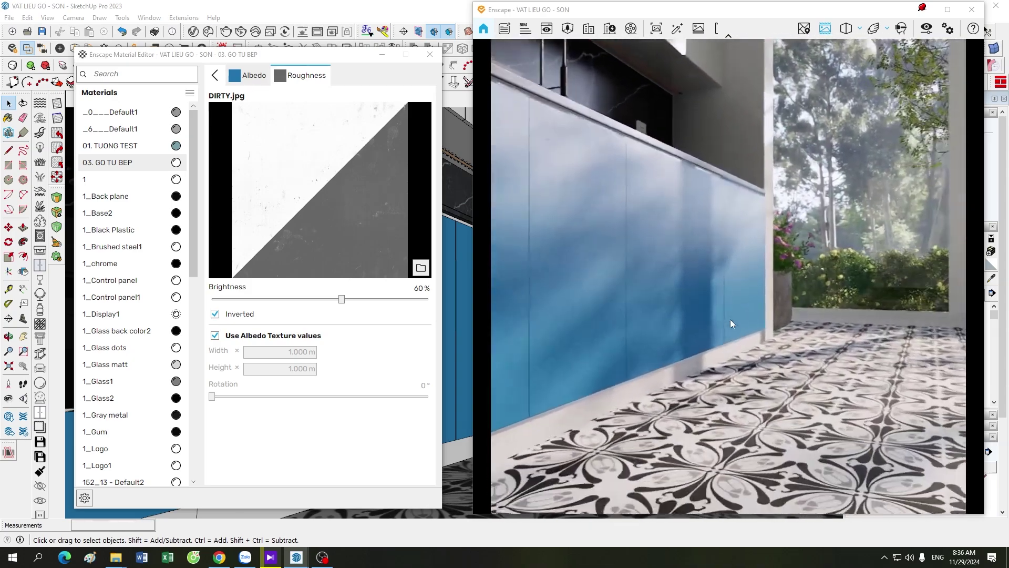
drag(730, 319, 730, 284)
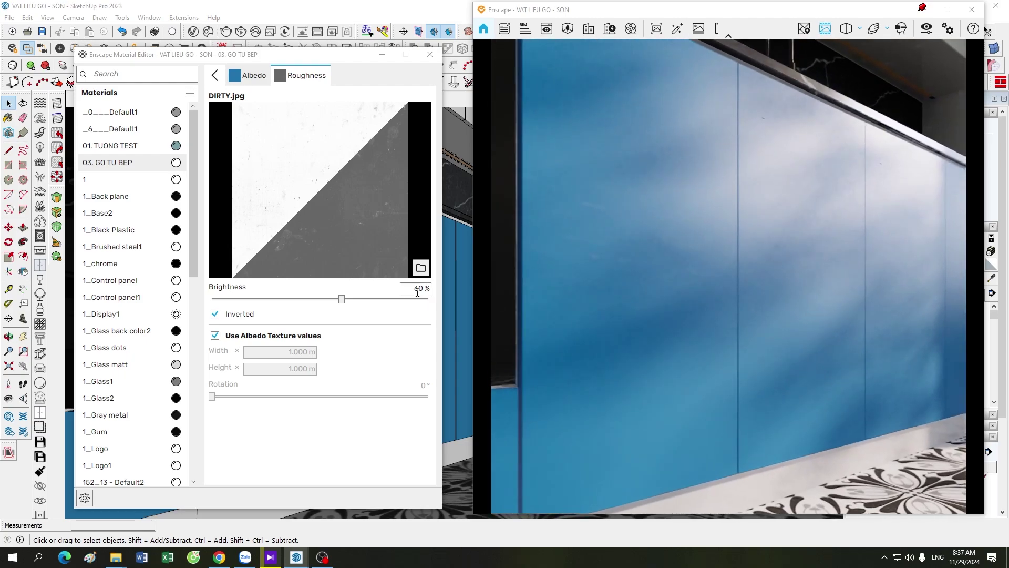
Step: Set the roughness map Brightness back to 70% and zoom to compare the result
double_click(418, 289)
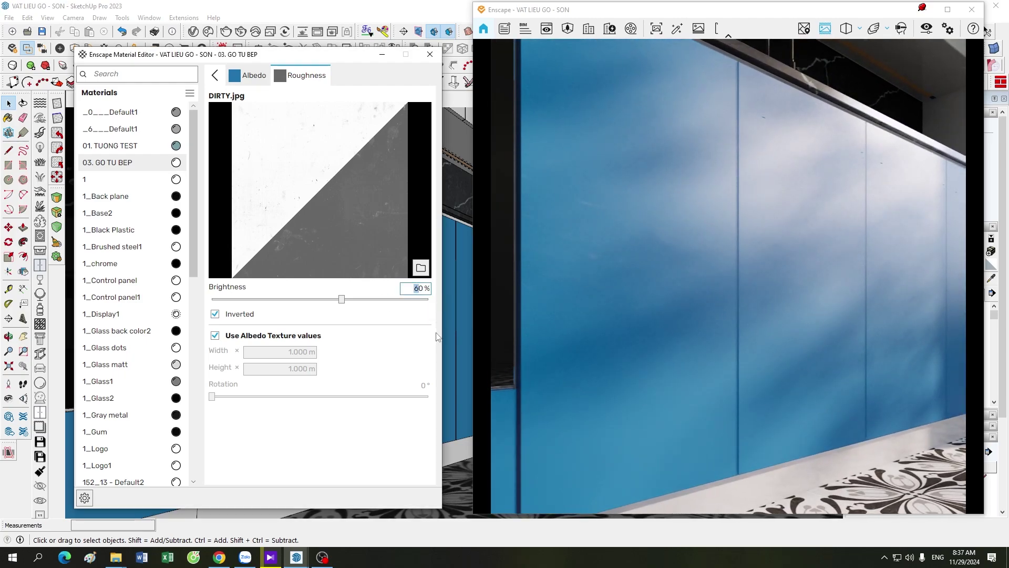
text(70)
key(Return)
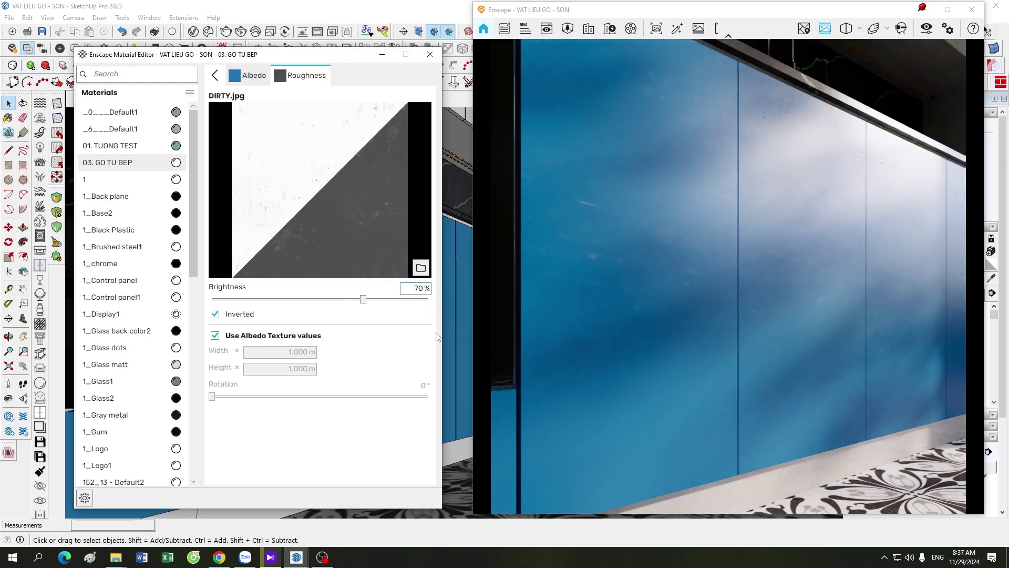
scroll(763, 403, down, 5)
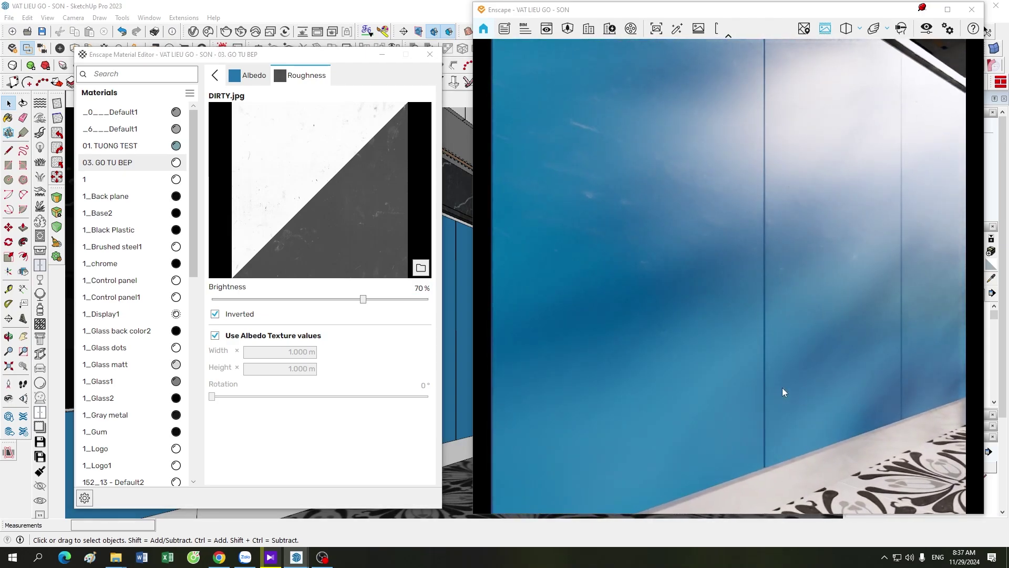
scroll(782, 387, up, 3)
scroll(784, 376, down, 3)
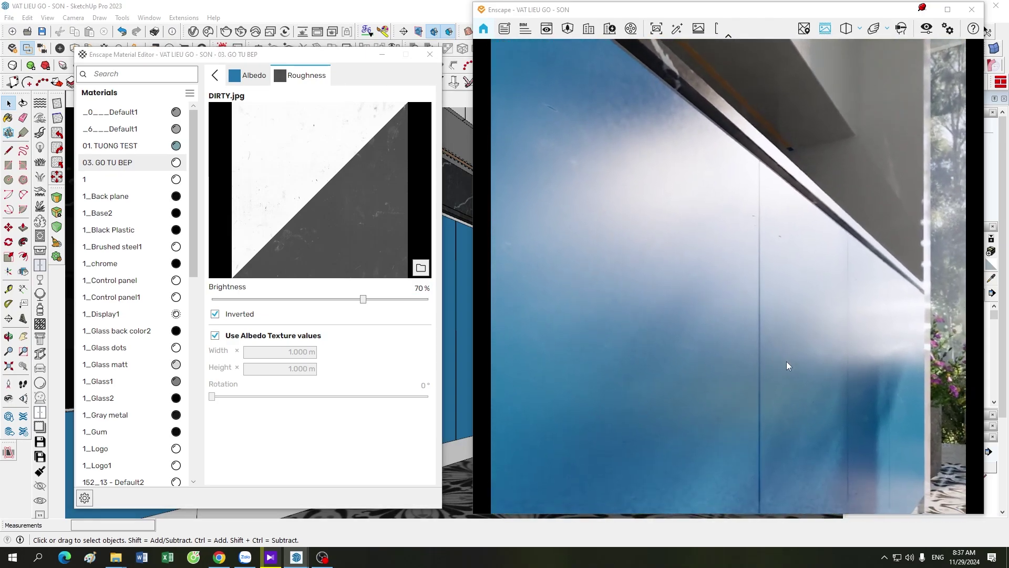
scroll(786, 361, up, 4)
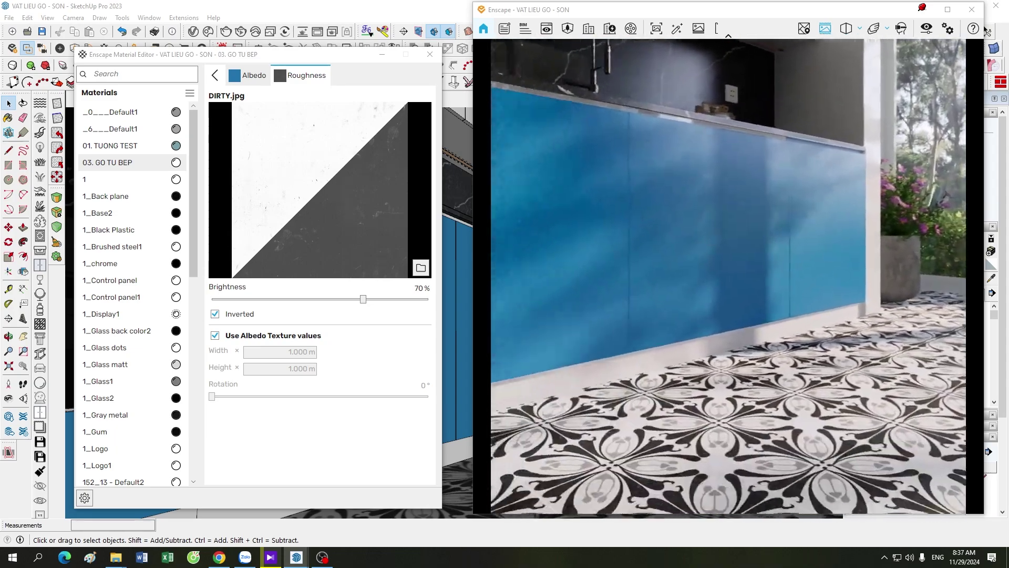
scroll(758, 349, down, 3)
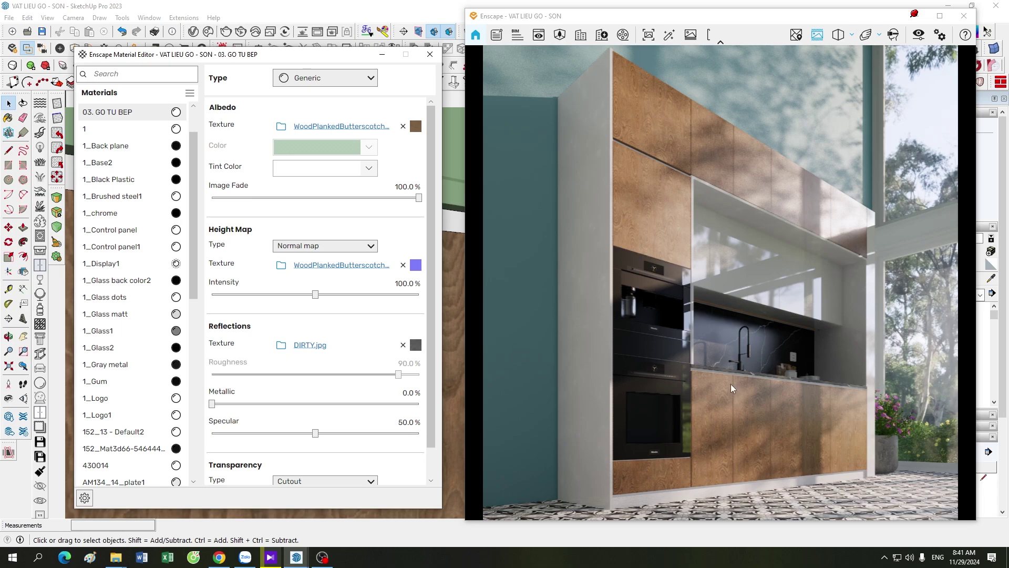
scroll(731, 388, up, 5)
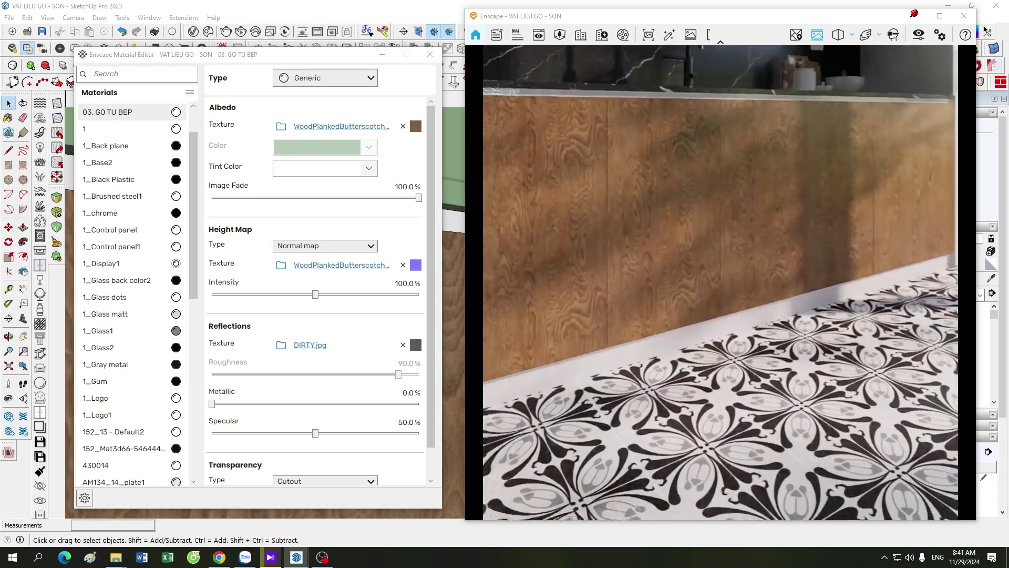
drag(730, 364, 816, 314)
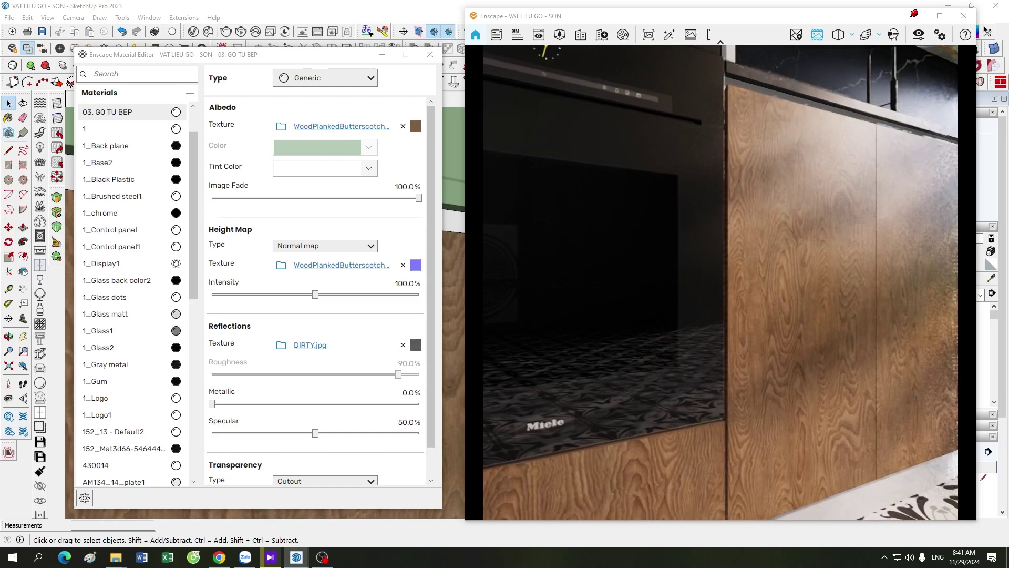
scroll(824, 317, down, 5)
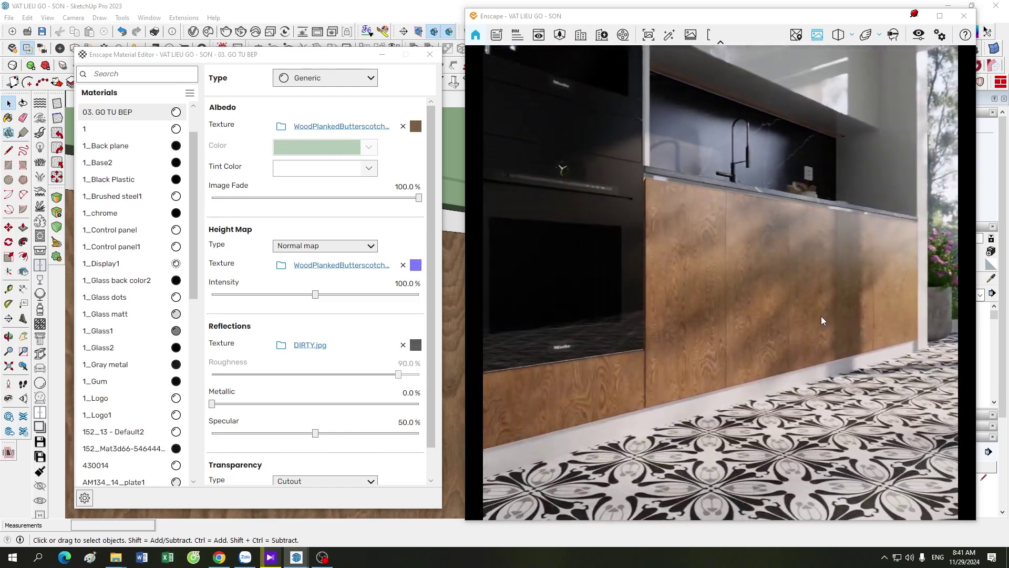
scroll(821, 316, down, 3)
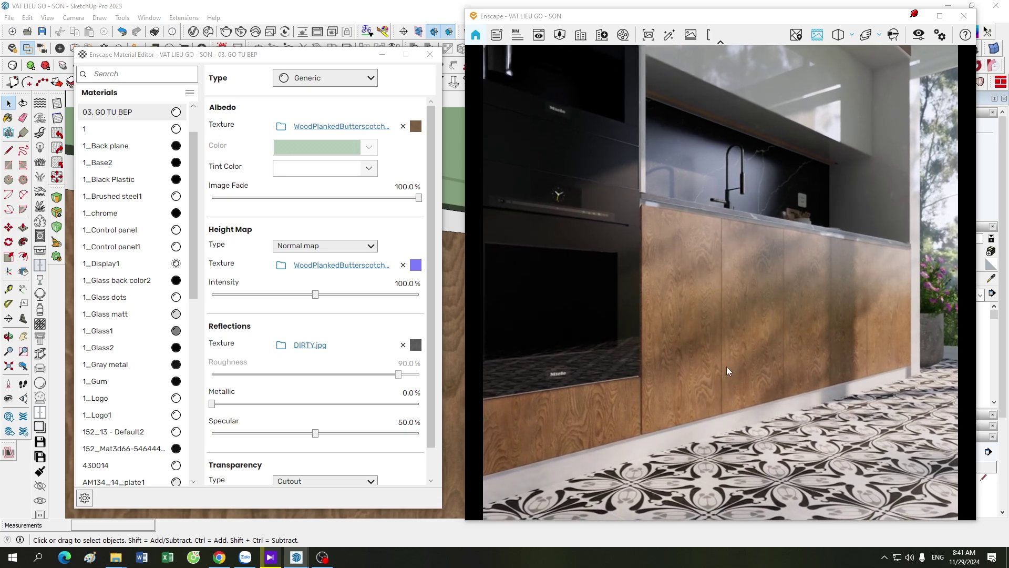
scroll(695, 320, up, 3)
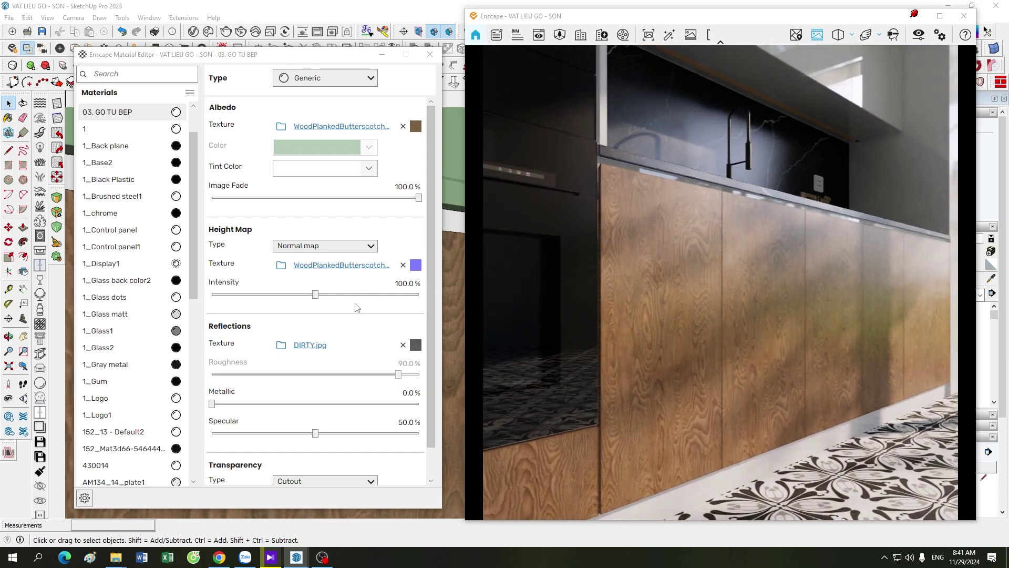
mouse_move(407, 186)
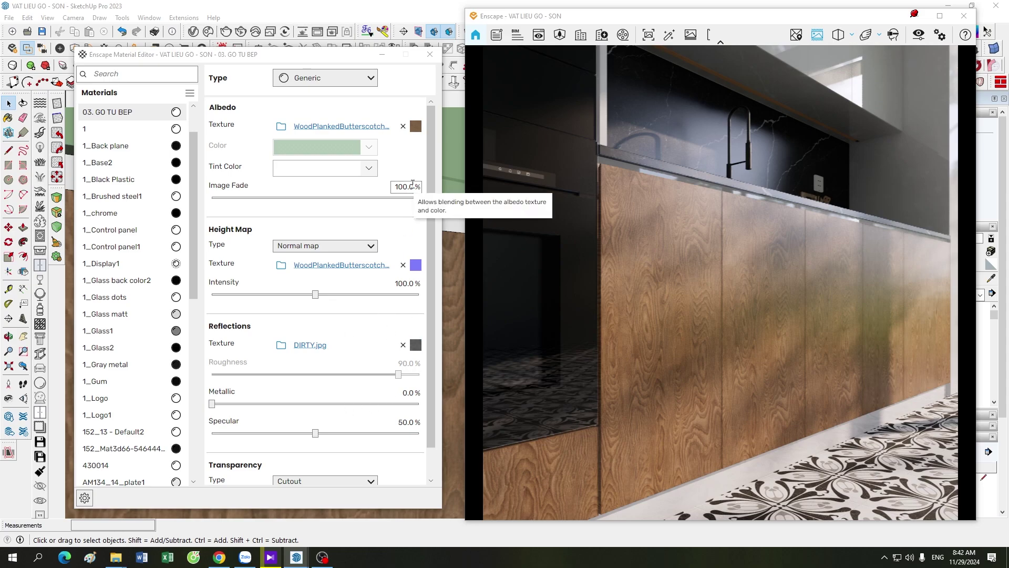
Step: Fade the albedo wood texture to 0% and inspect the plain-coloured cabinet panels
click(415, 345)
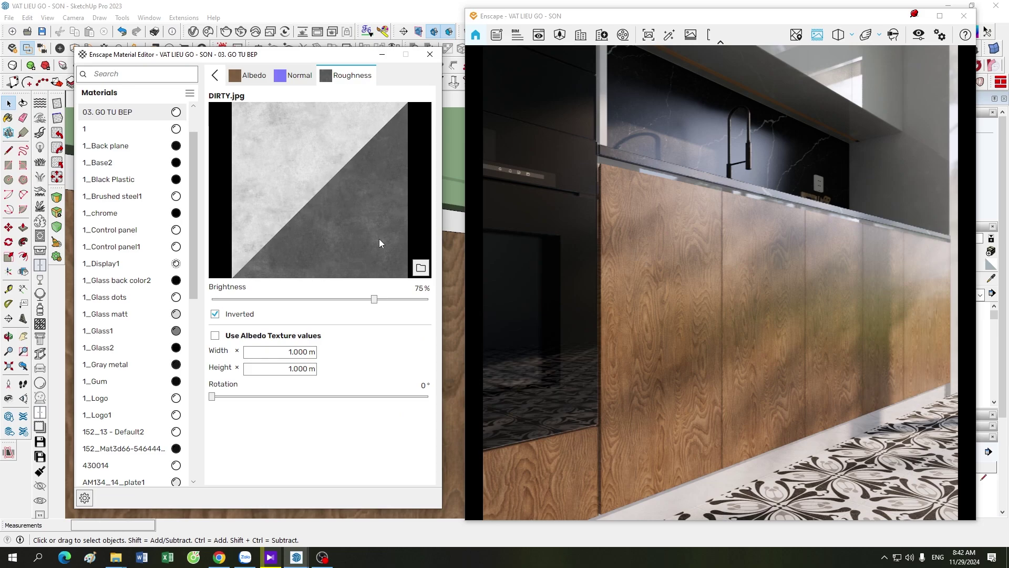
click(220, 76)
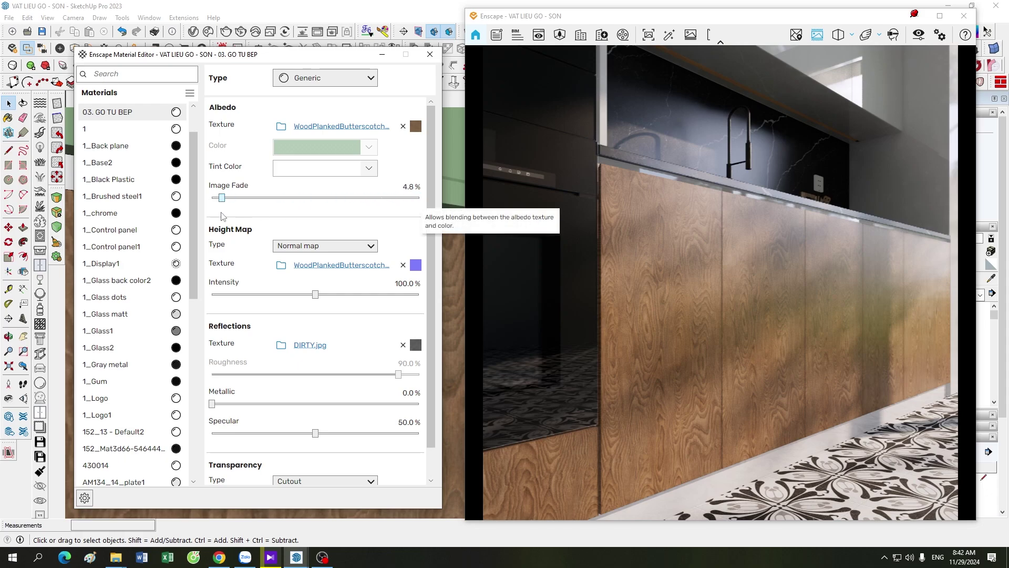
drag(222, 215, 187, 212)
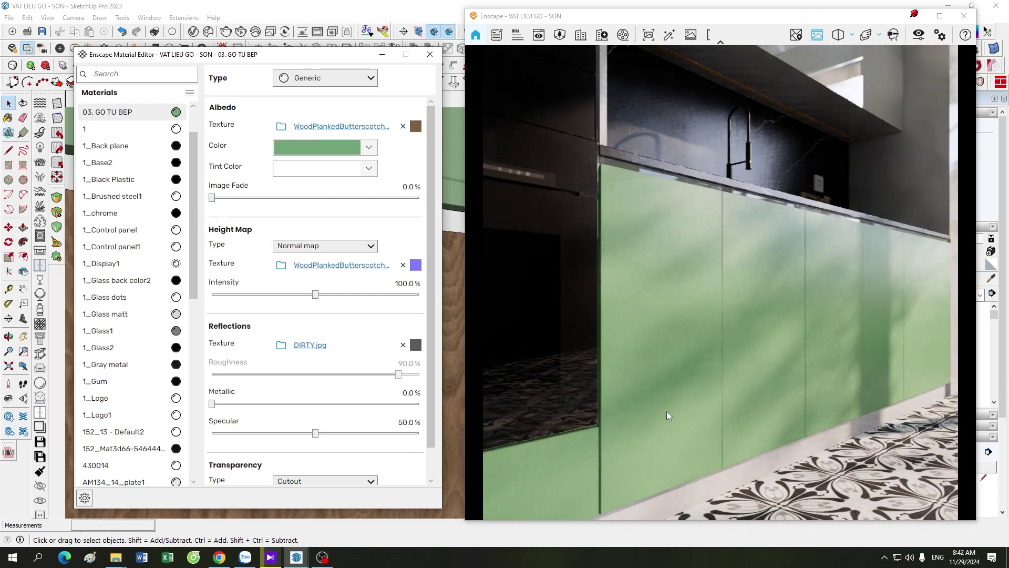
drag(667, 411, 667, 368)
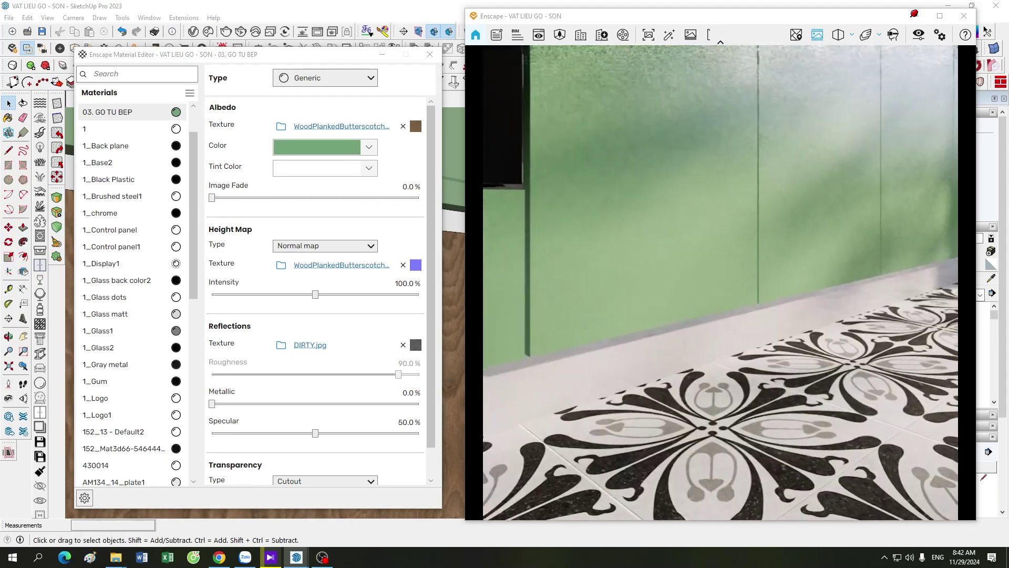
mouse_move(695, 307)
mouse_down()
mouse_move(734, 375)
mouse_move(678, 374)
mouse_move(719, 373)
mouse_move(724, 394)
mouse_move(823, 412)
mouse_move(804, 431)
mouse_up()
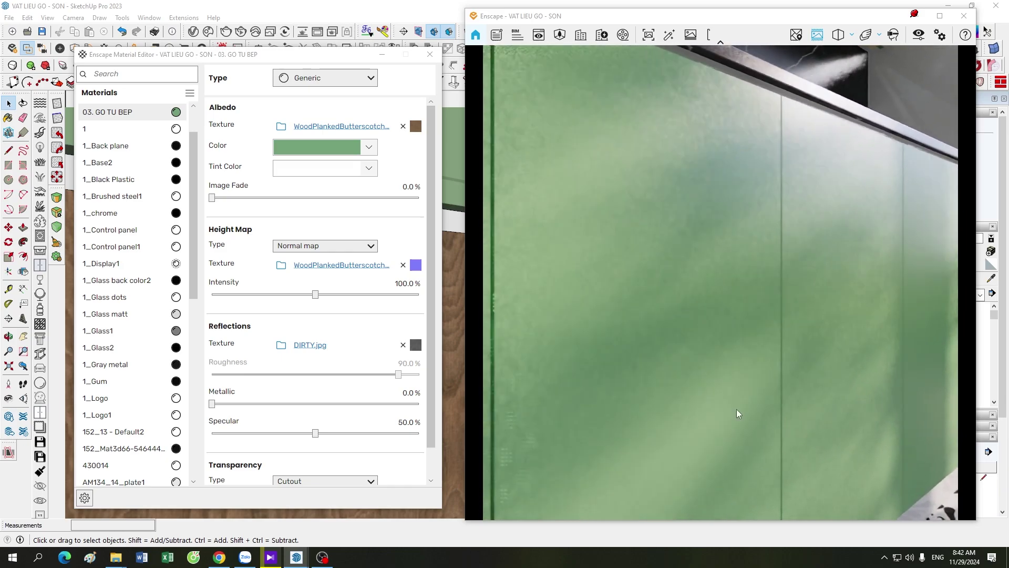
drag(736, 409, 781, 411)
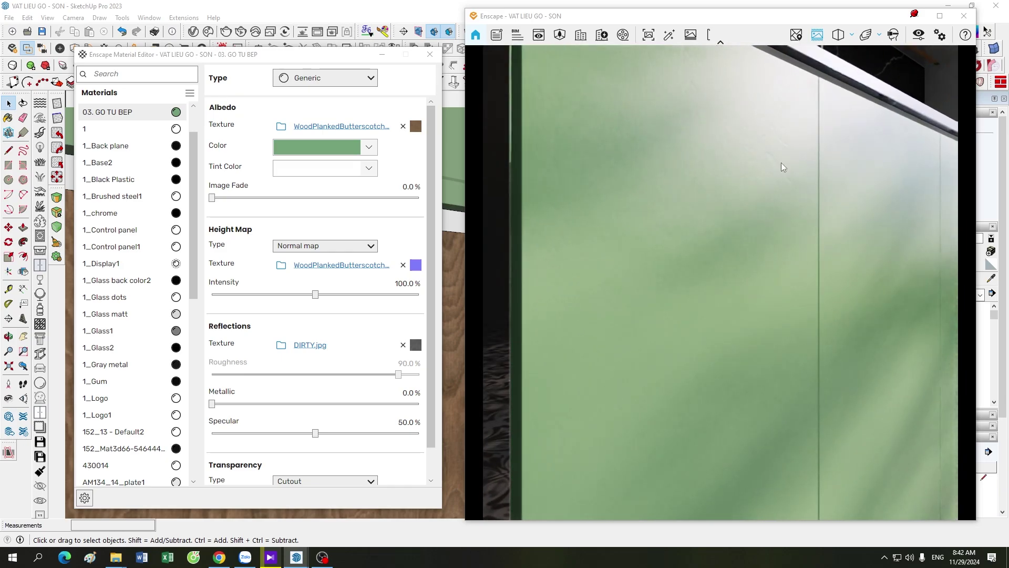
Step: Choose a medium green as the albedo colour for the cabinet doors
click(368, 147)
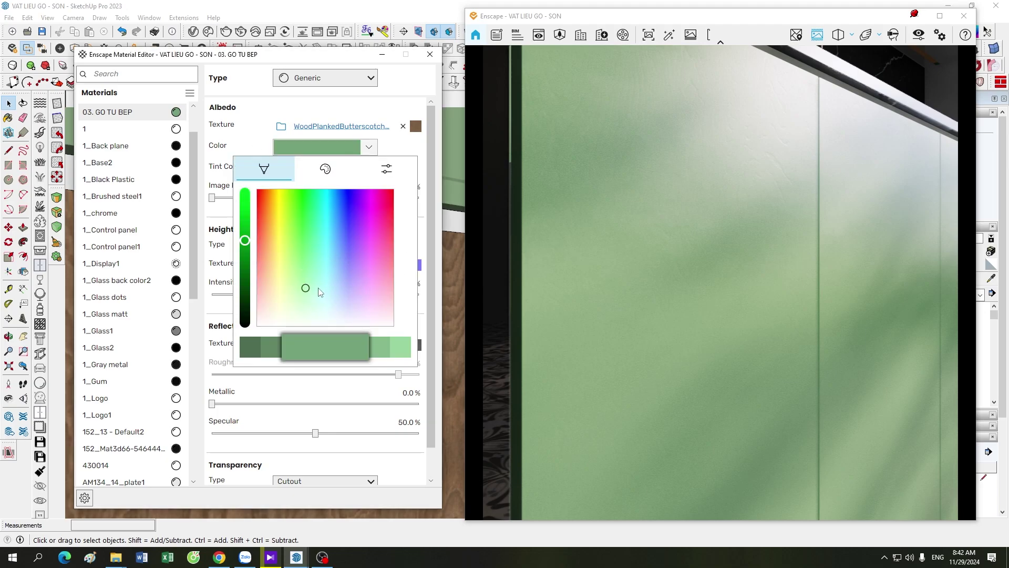
drag(306, 289, 336, 286)
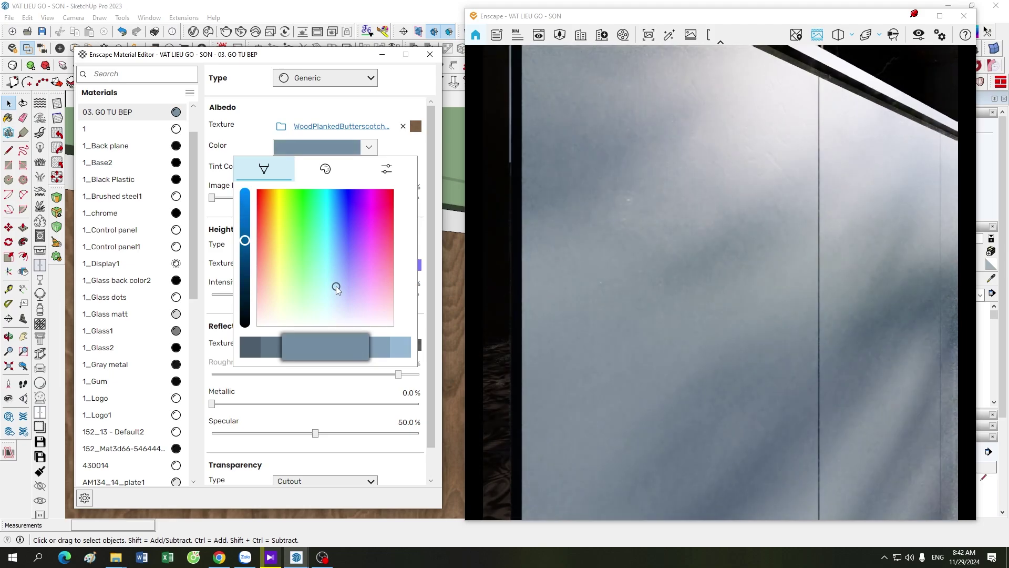
click(299, 285)
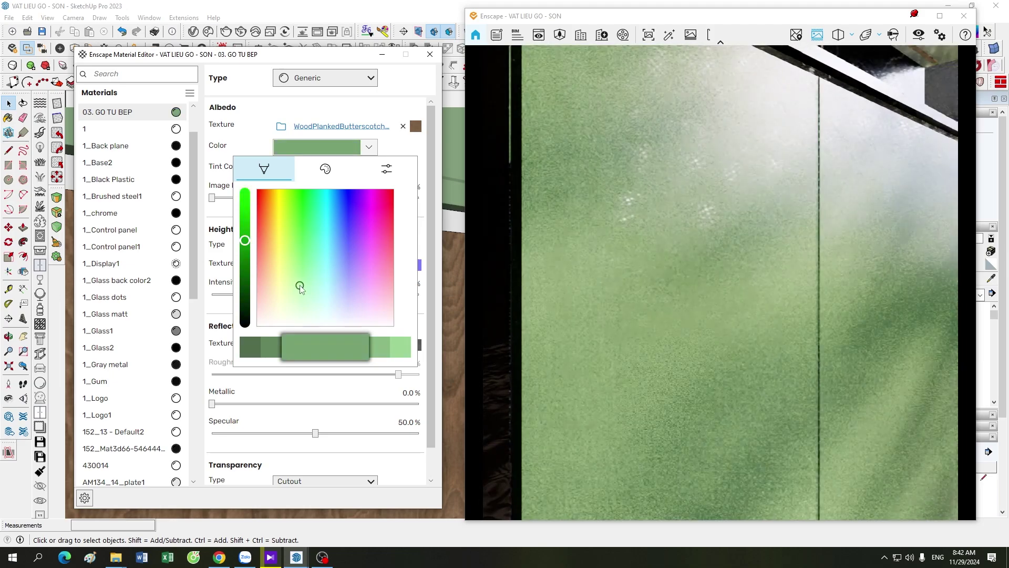
drag(300, 286, 304, 280)
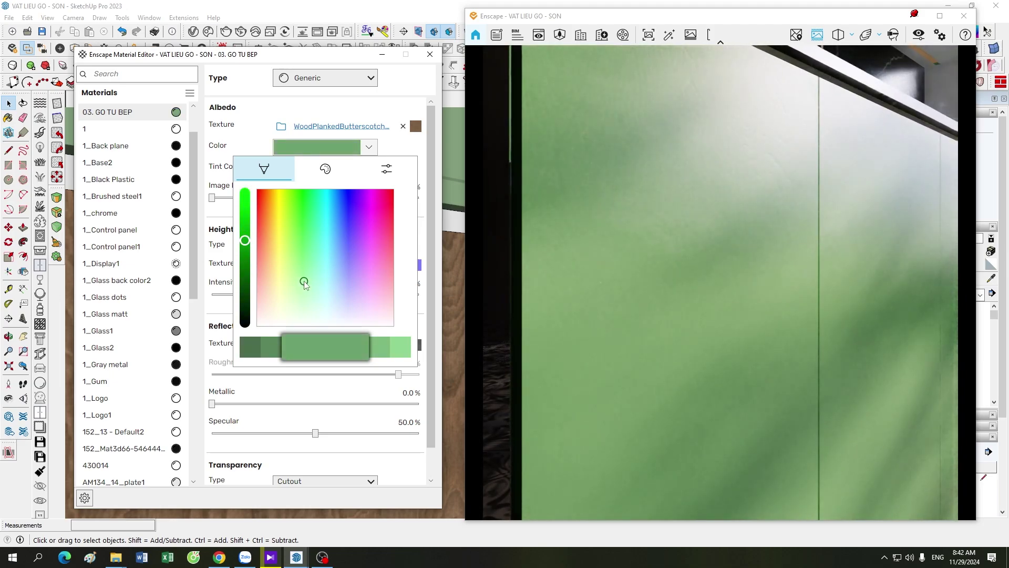
click(388, 110)
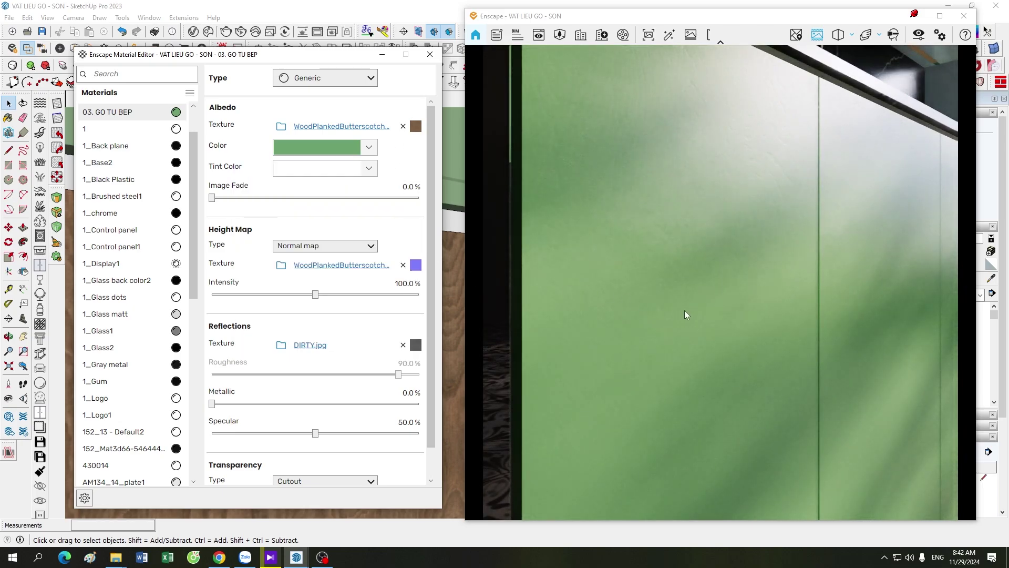
scroll(694, 313, down, 3)
scroll(750, 319, up, 3)
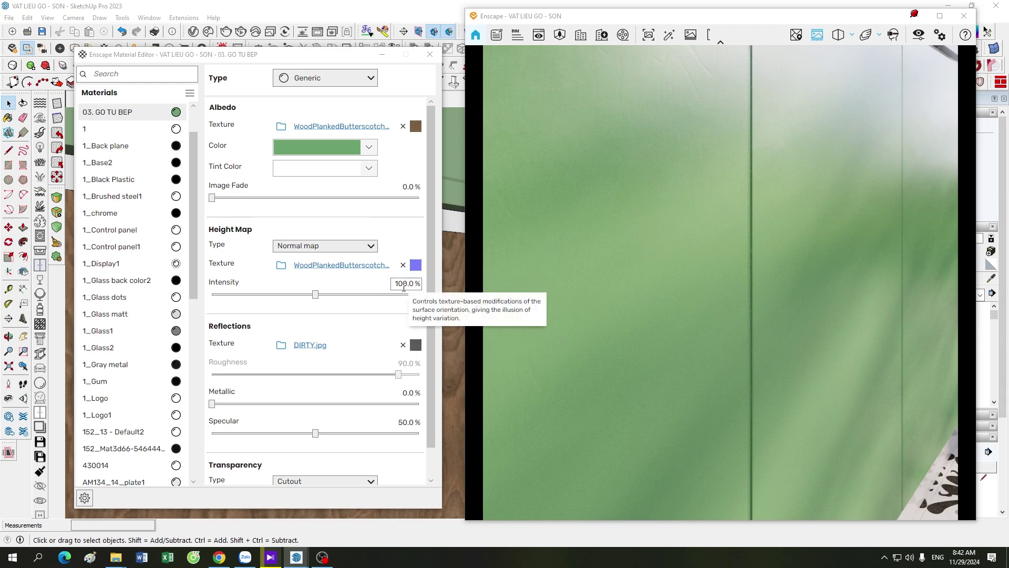
Step: Set normal map intensity to 150%, then 180%, and inspect the grain relief
text(5)
key(Return)
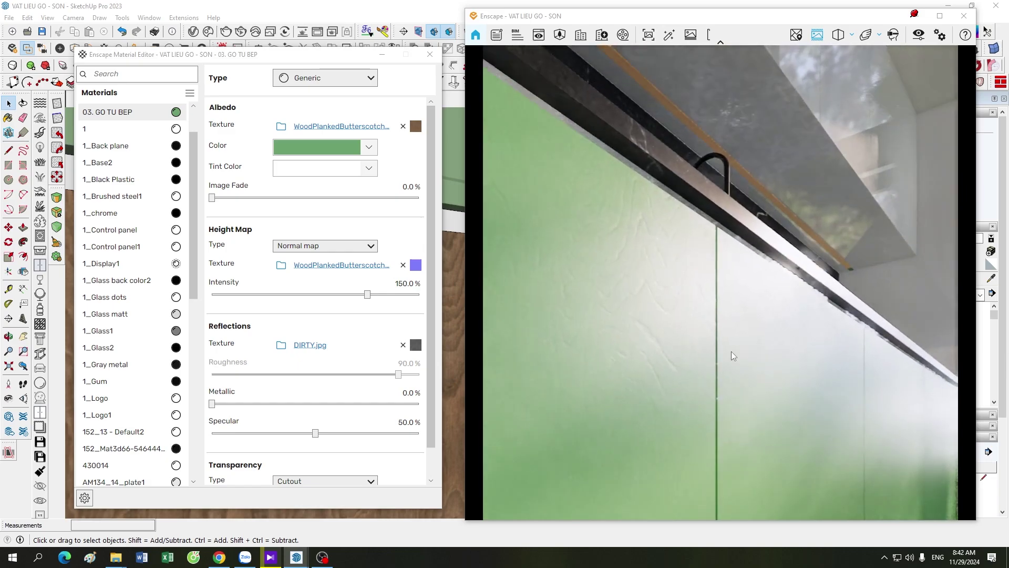
key(BackSpace)
text(8)
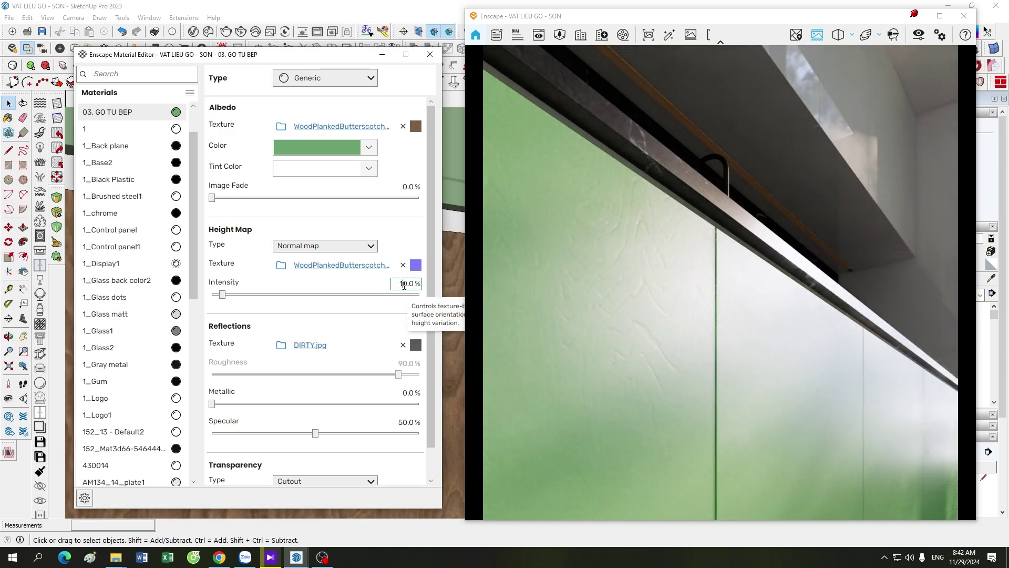
key(Return)
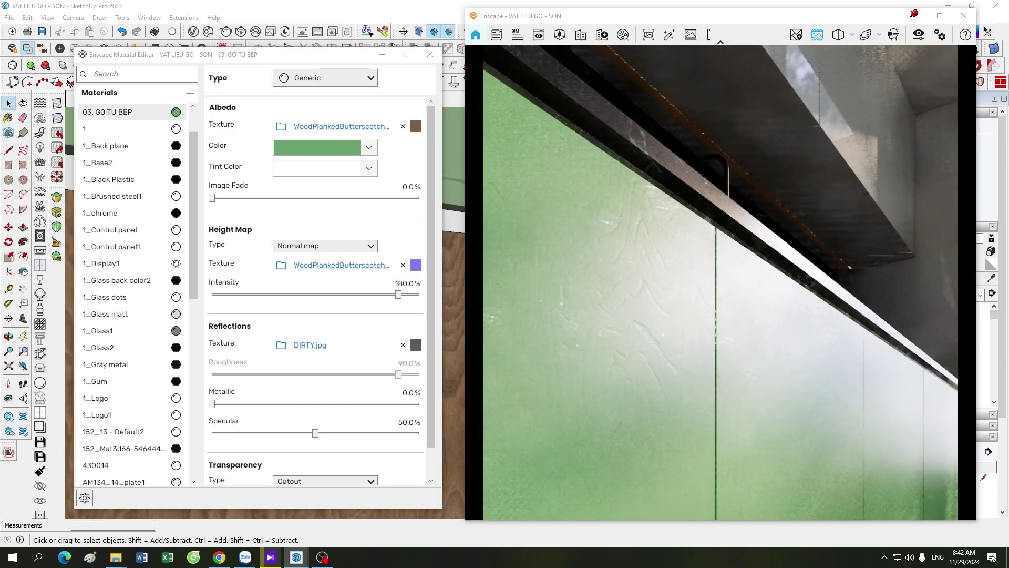
drag(595, 351, 662, 243)
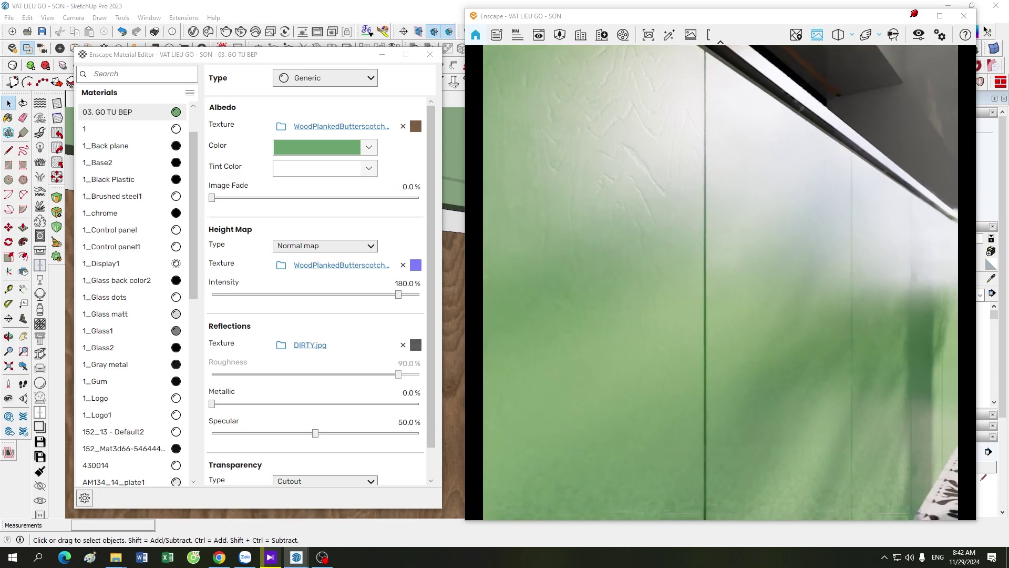
scroll(746, 373, down, 3)
scroll(745, 370, up, 3)
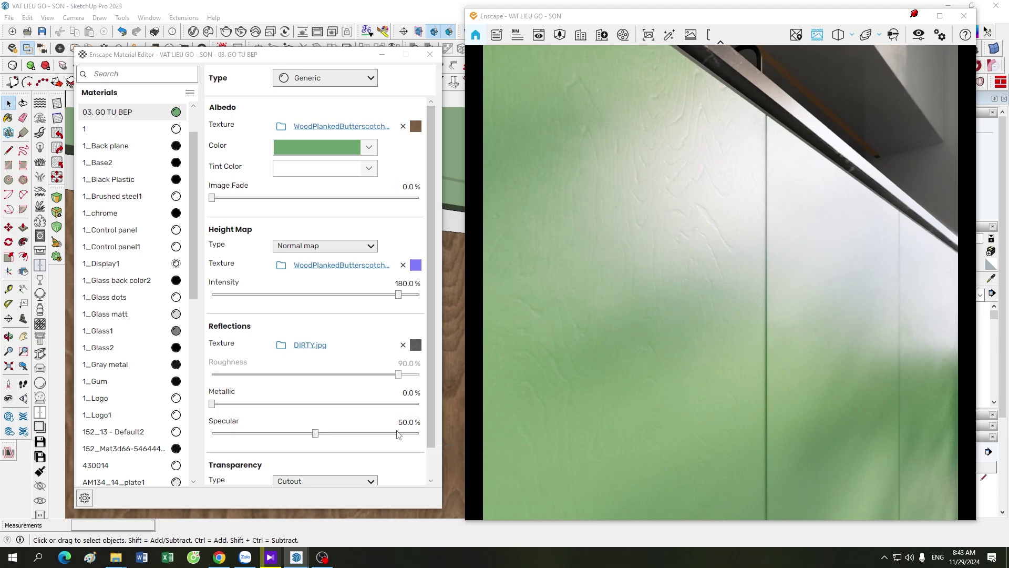
Step: Load DIRTY 1.jpg as the roughness texture on the cabinet door material
click(416, 345)
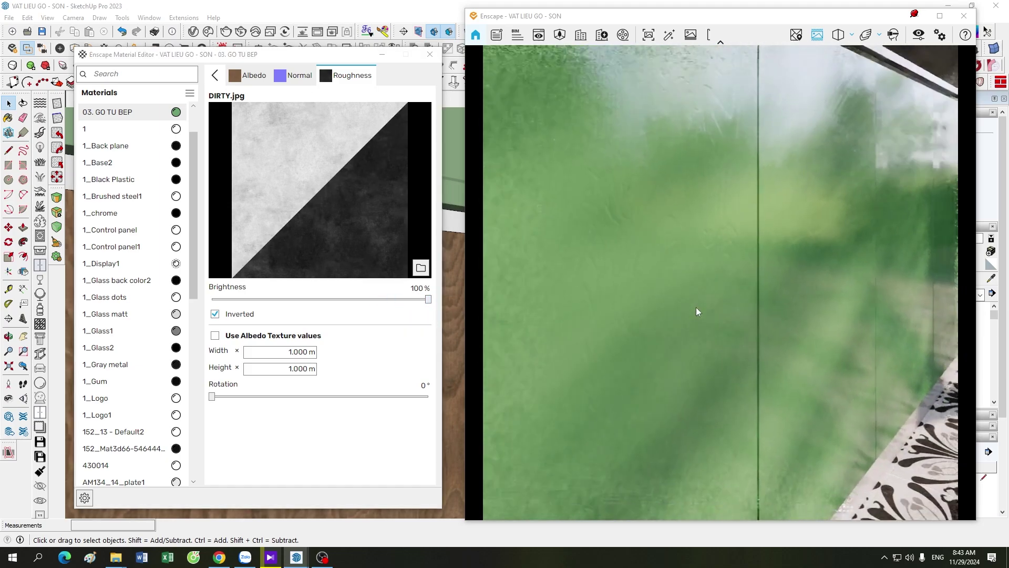
scroll(697, 311, down, 3)
scroll(723, 327, up, 3)
scroll(694, 342, down, 3)
scroll(654, 363, up, 3)
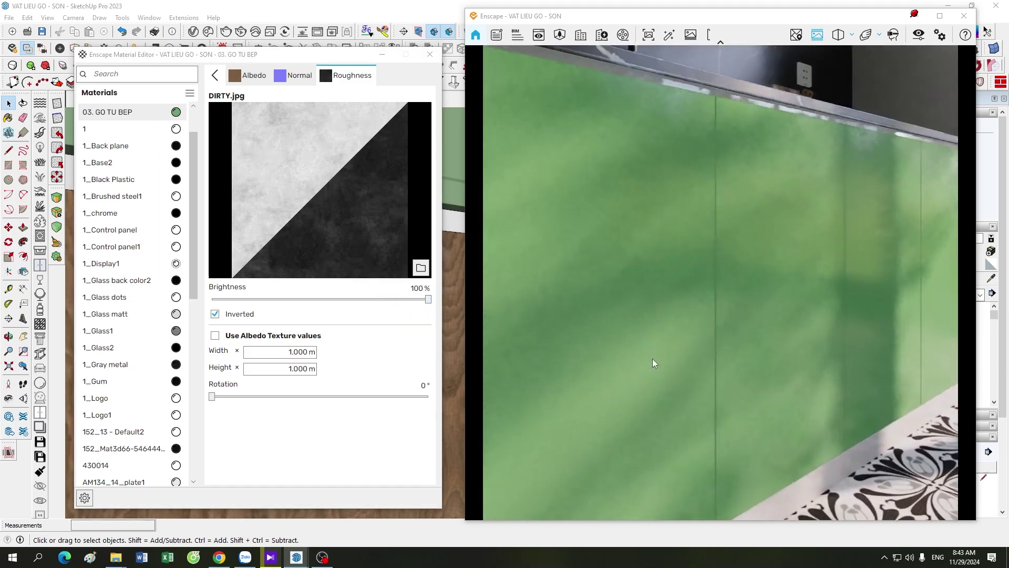
scroll(654, 363, down, 3)
scroll(757, 267, up, 3)
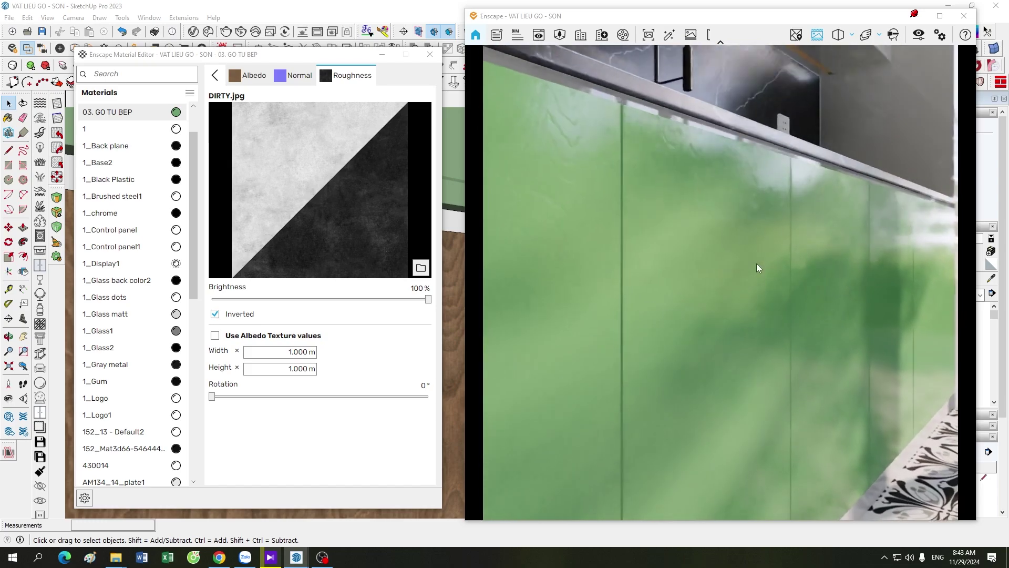
click(216, 76)
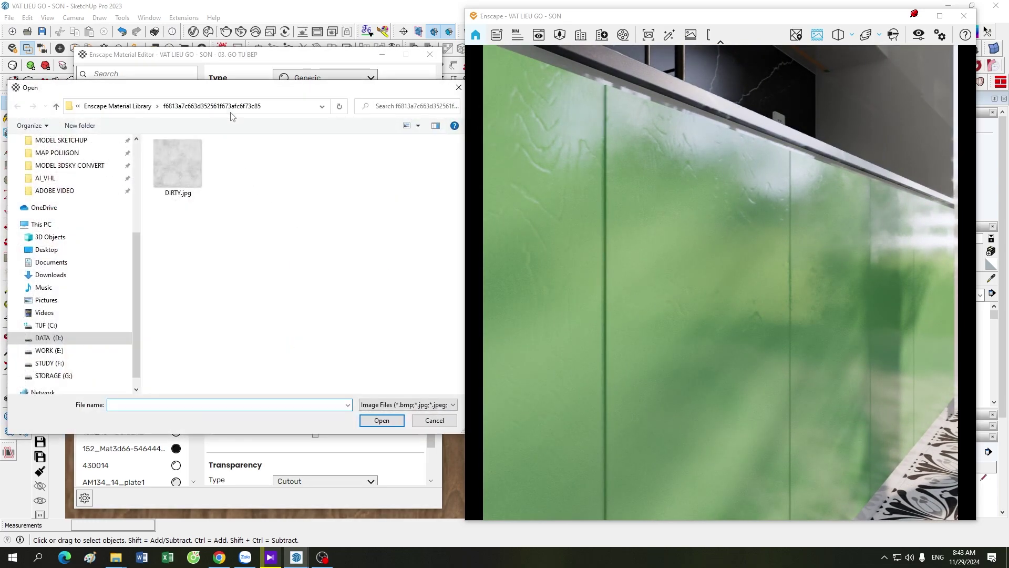
click(436, 424)
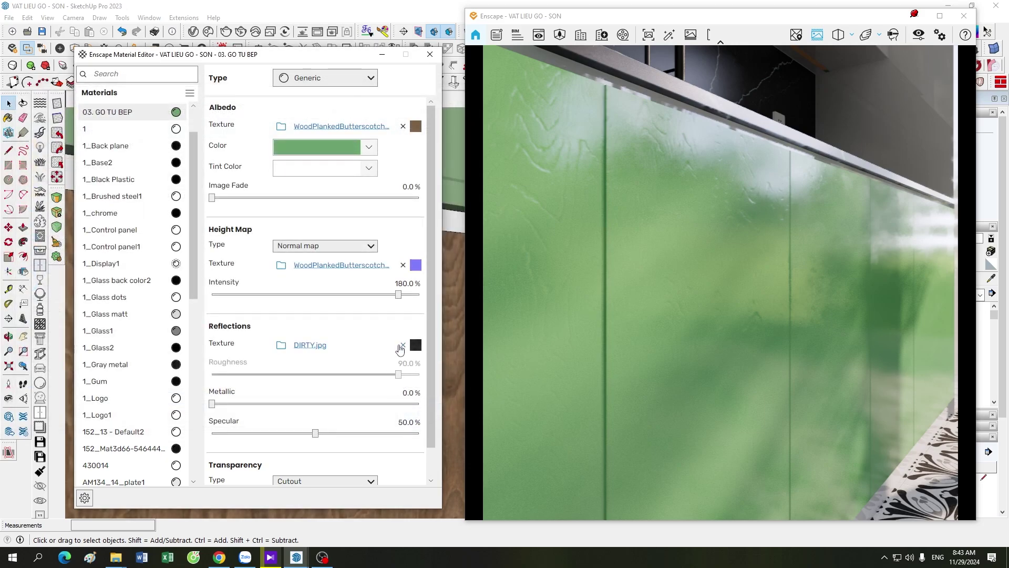
click(282, 346)
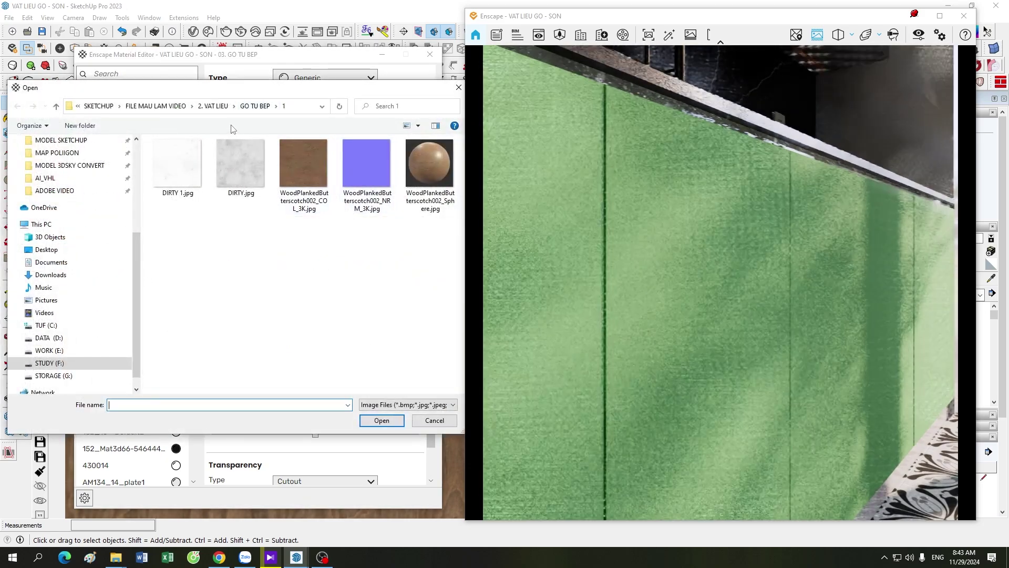
key(Return)
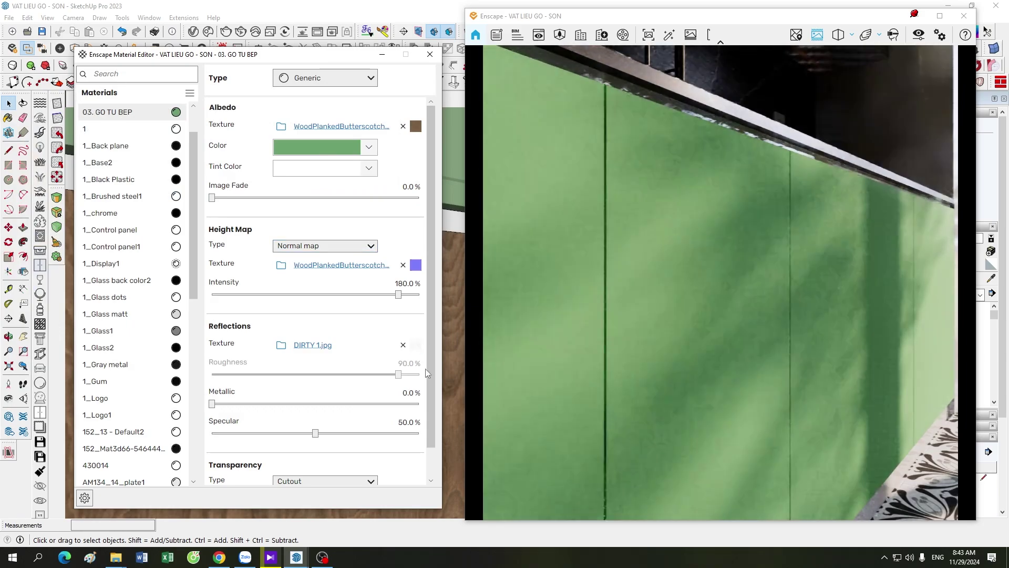
Step: Invert the DIRTY 1.jpg roughness map and check the glossy green doors in the render
click(416, 344)
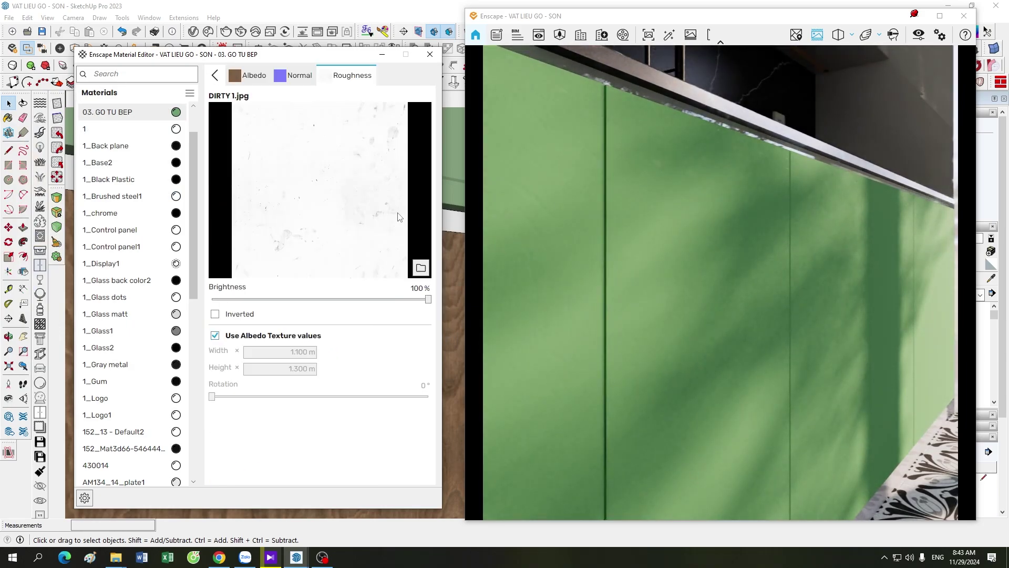
click(239, 314)
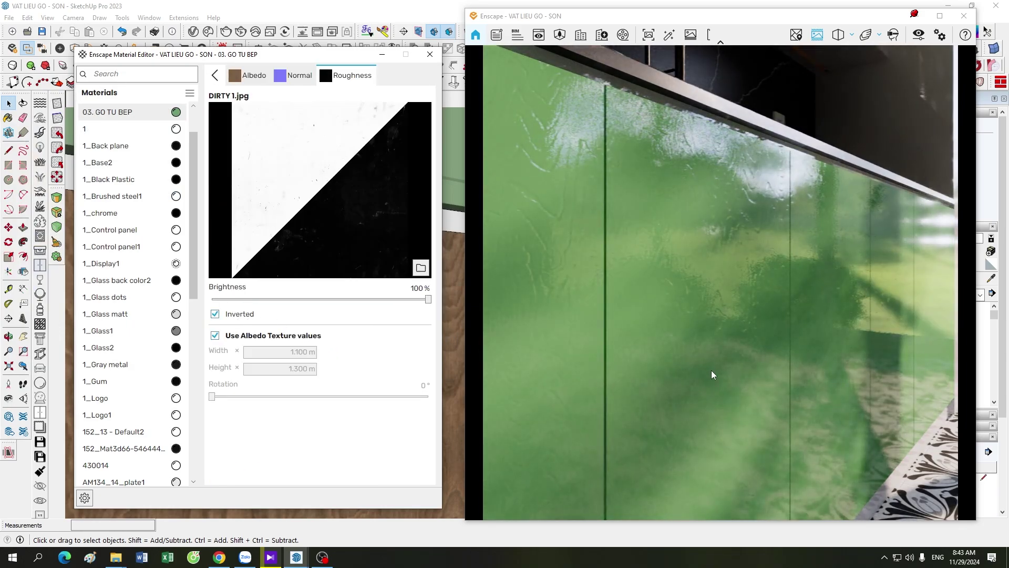
scroll(710, 365, up, 3)
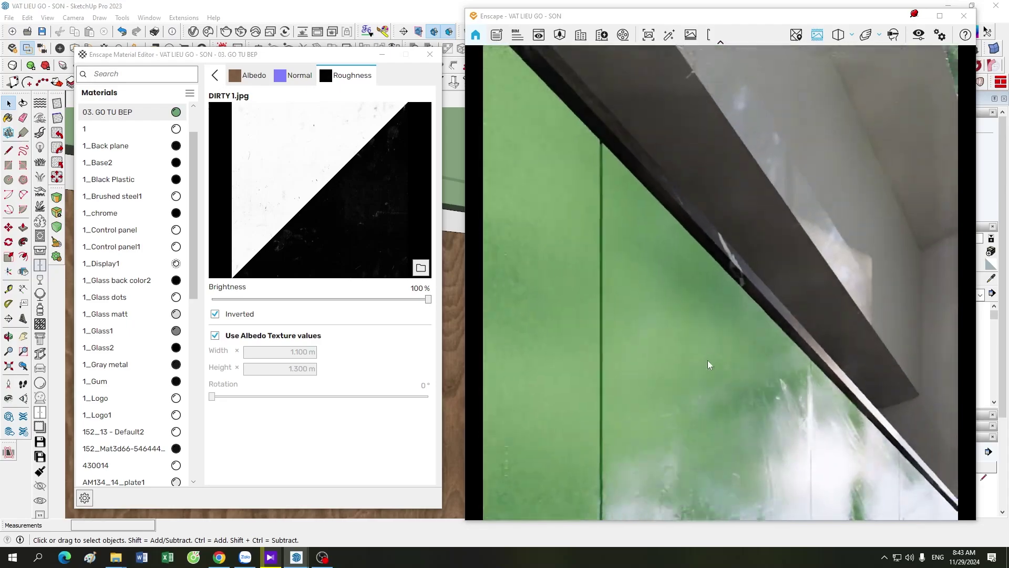
scroll(708, 362, down, 3)
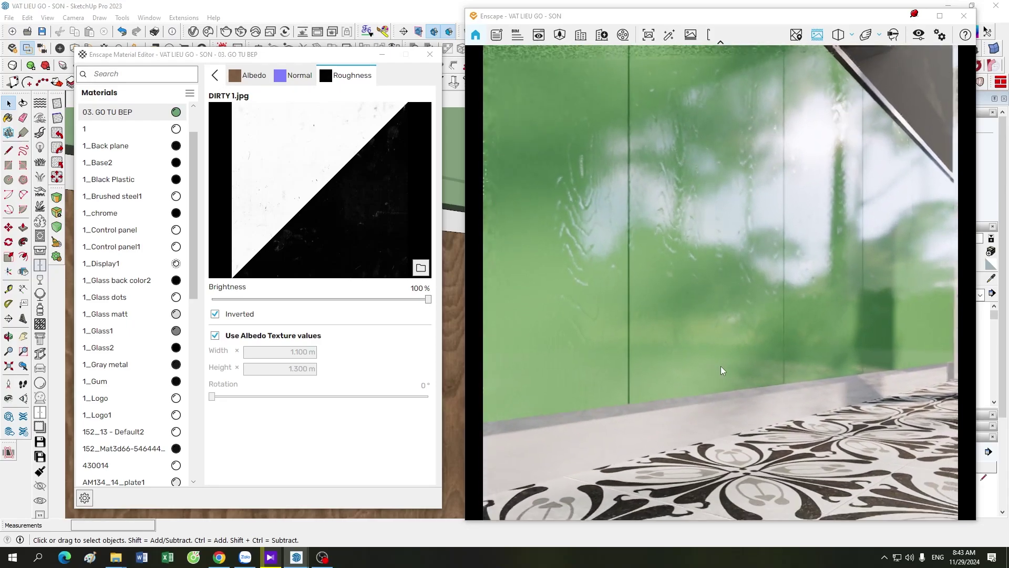
drag(721, 365, 708, 296)
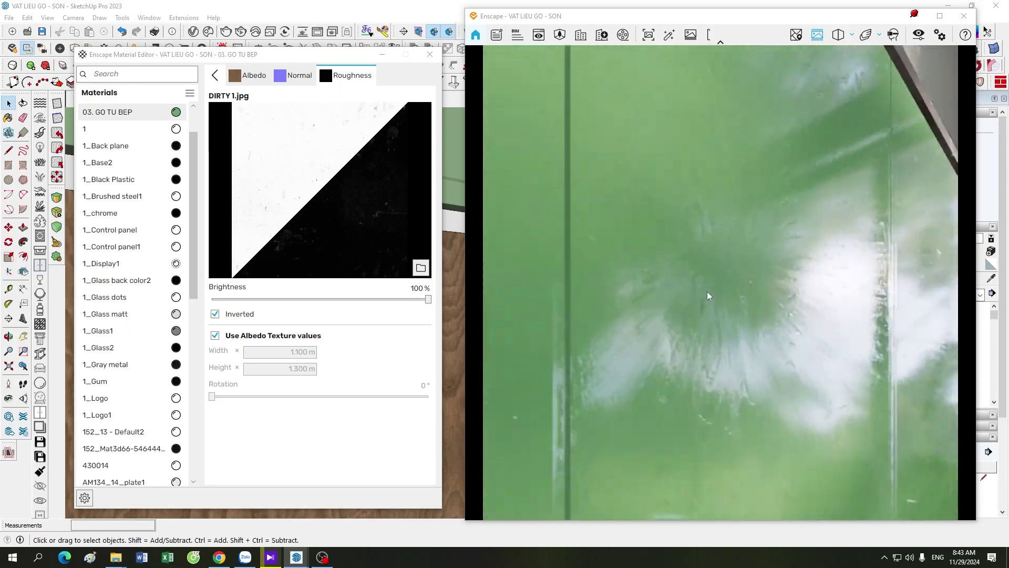
scroll(709, 292, down, 3)
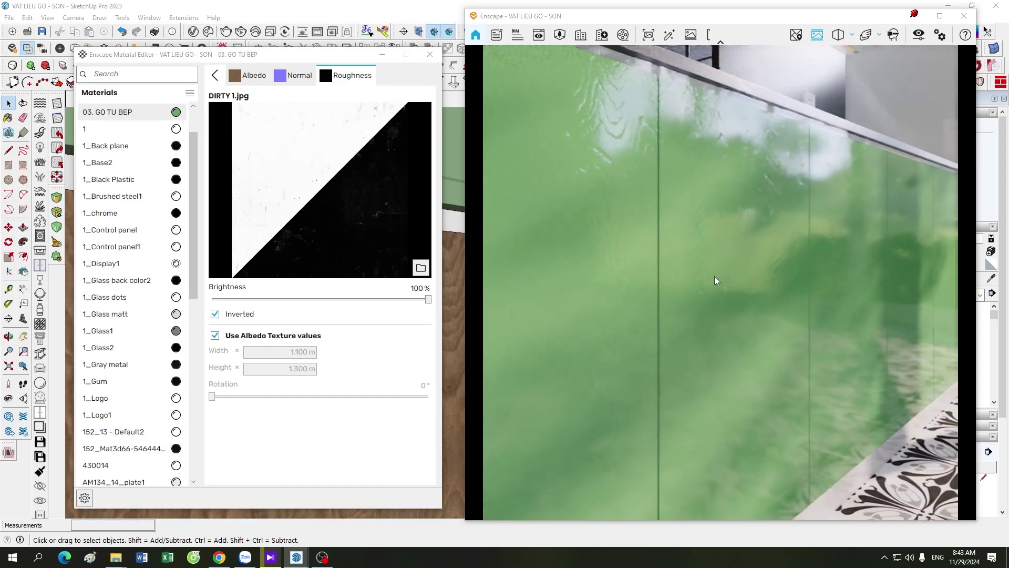
Step: Set the cabinet material's normal map intensity to 100%
click(216, 75)
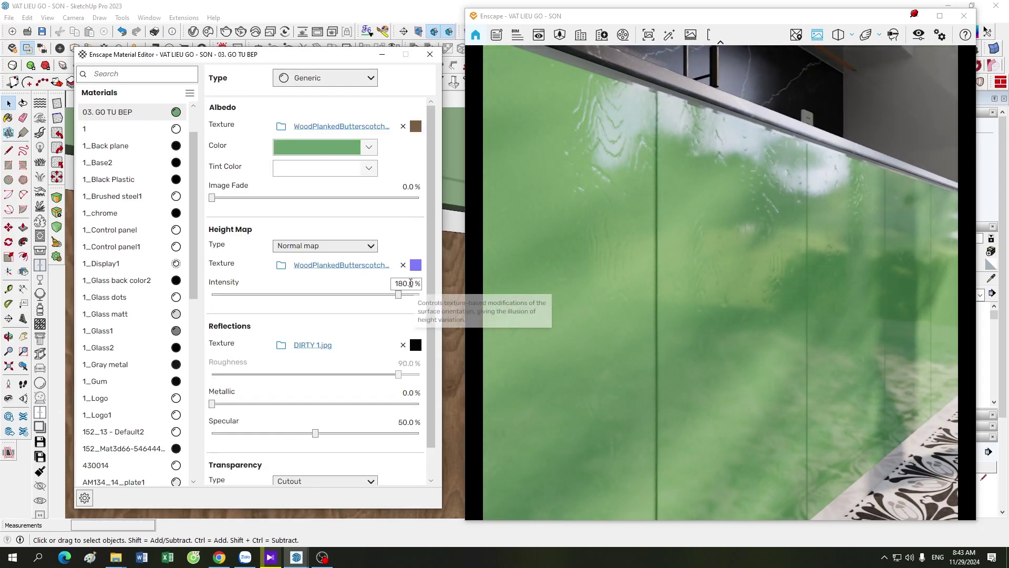
click(402, 283)
text(2)
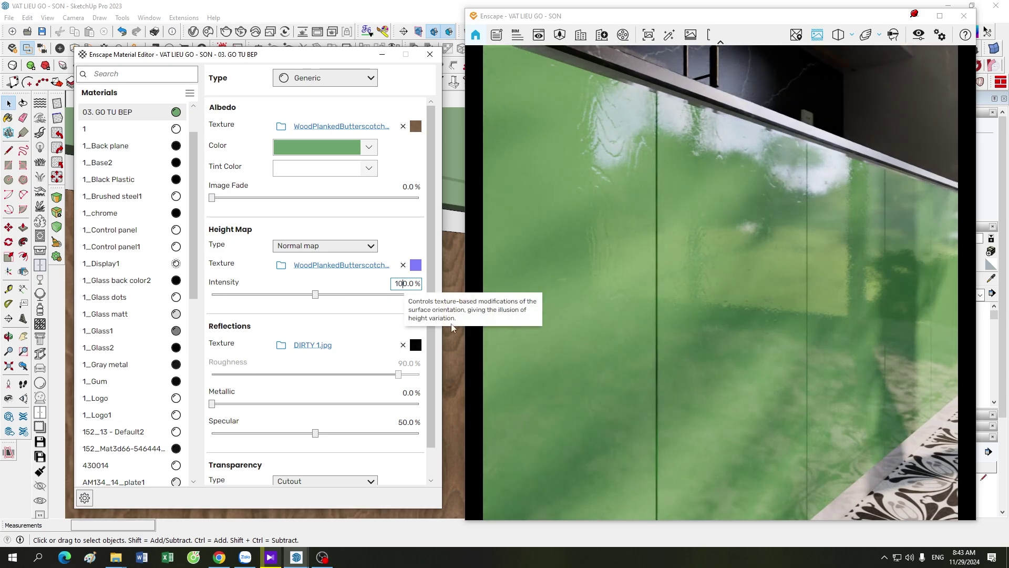
scroll(665, 390, up, 3)
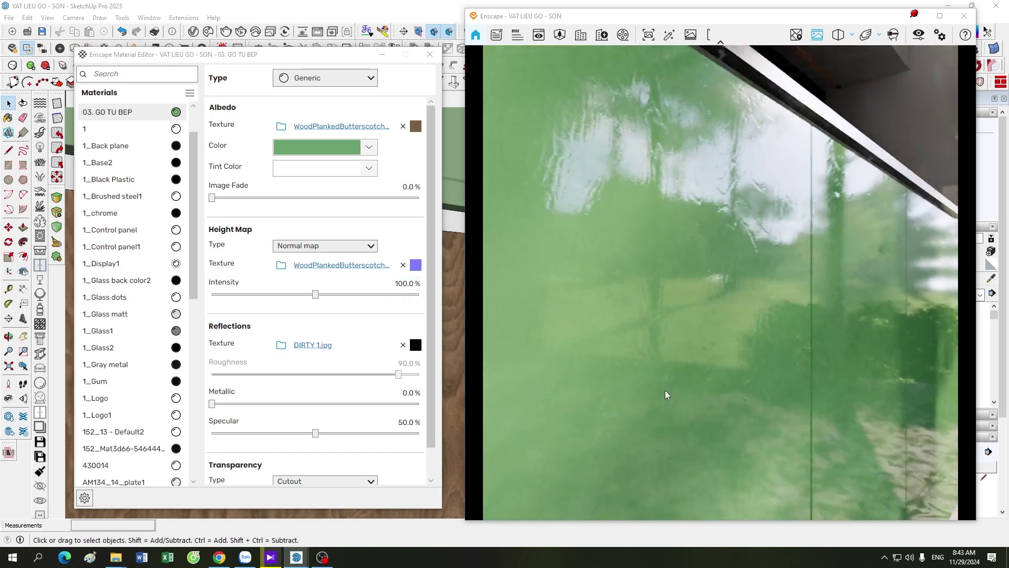
mouse_move(664, 390)
mouse_down()
mouse_move(664, 363)
mouse_move(672, 392)
mouse_up()
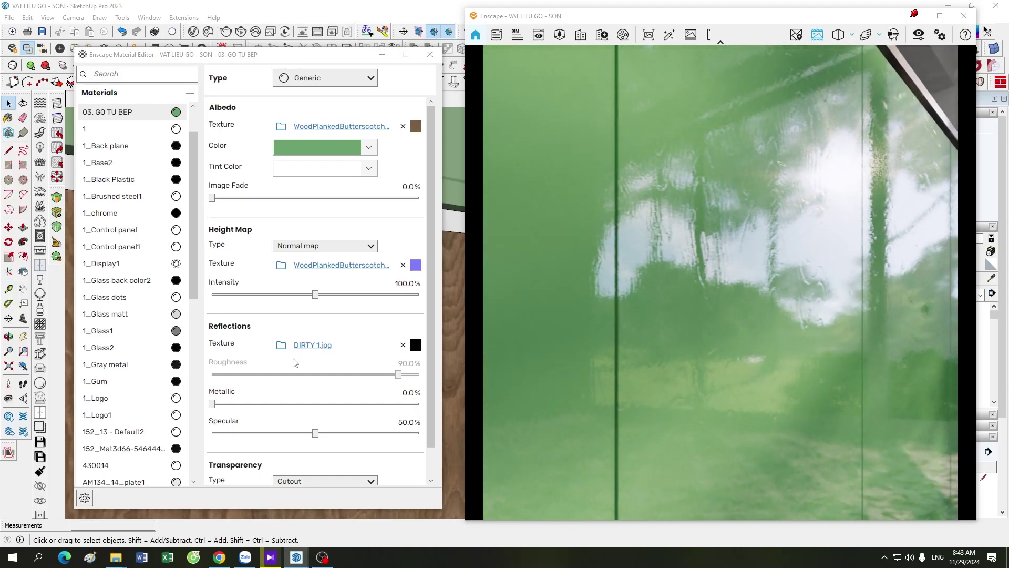
Step: Replace the roughness map with an inverted DIRTY.jpg and close the Material Editor
click(404, 345)
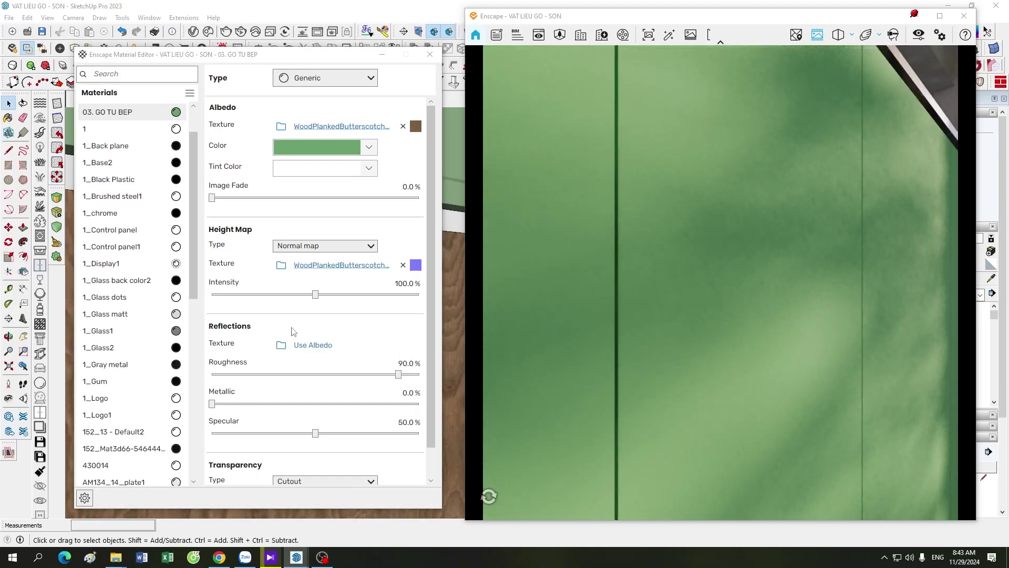
click(282, 345)
click(213, 106)
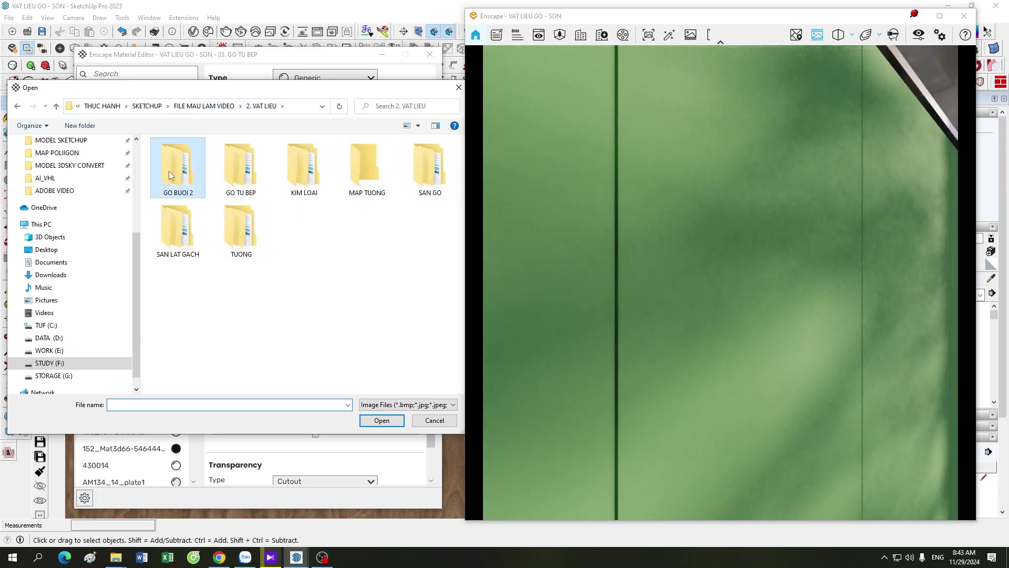
double_click(169, 171)
double_click(241, 178)
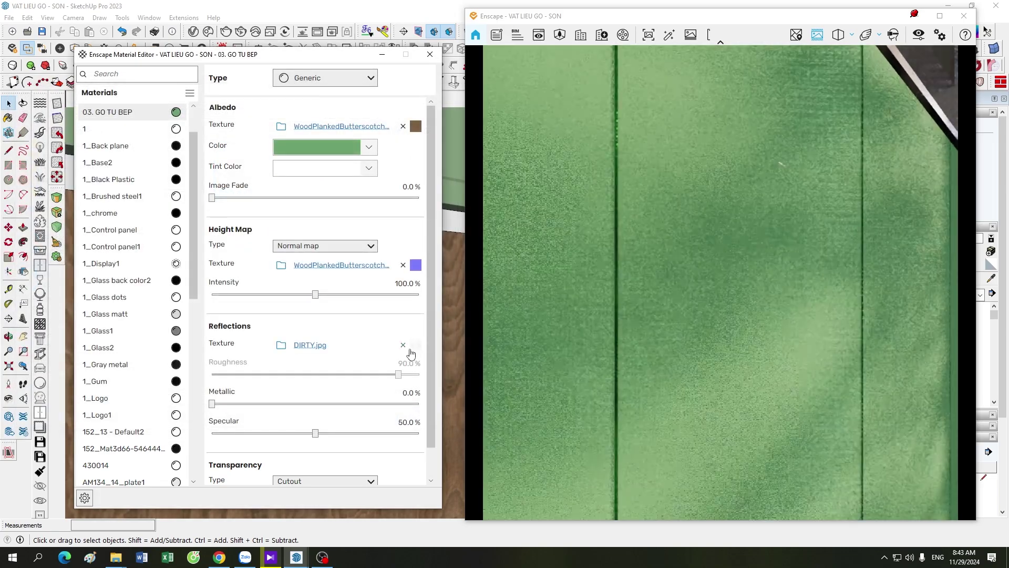
click(412, 351)
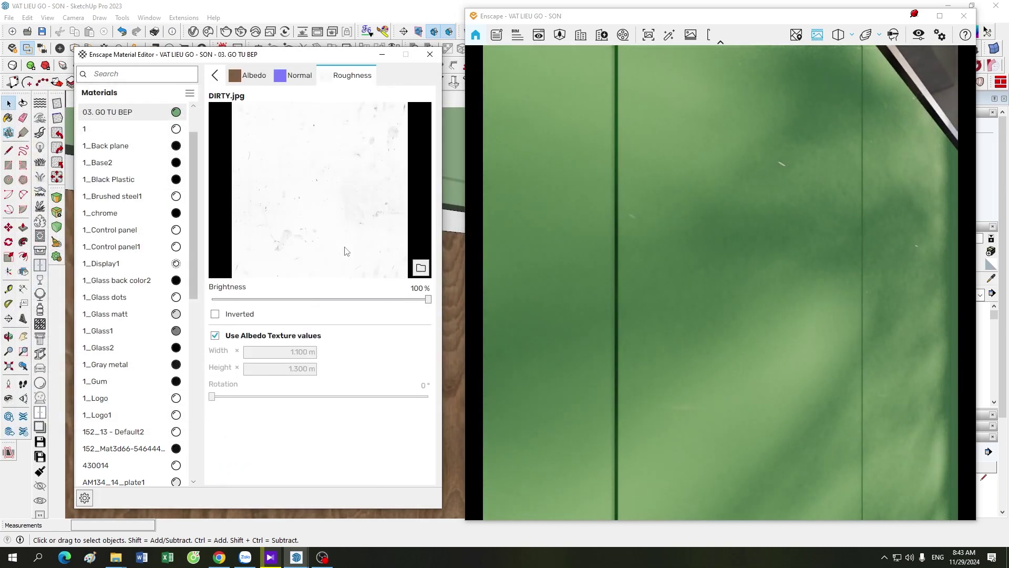
click(223, 316)
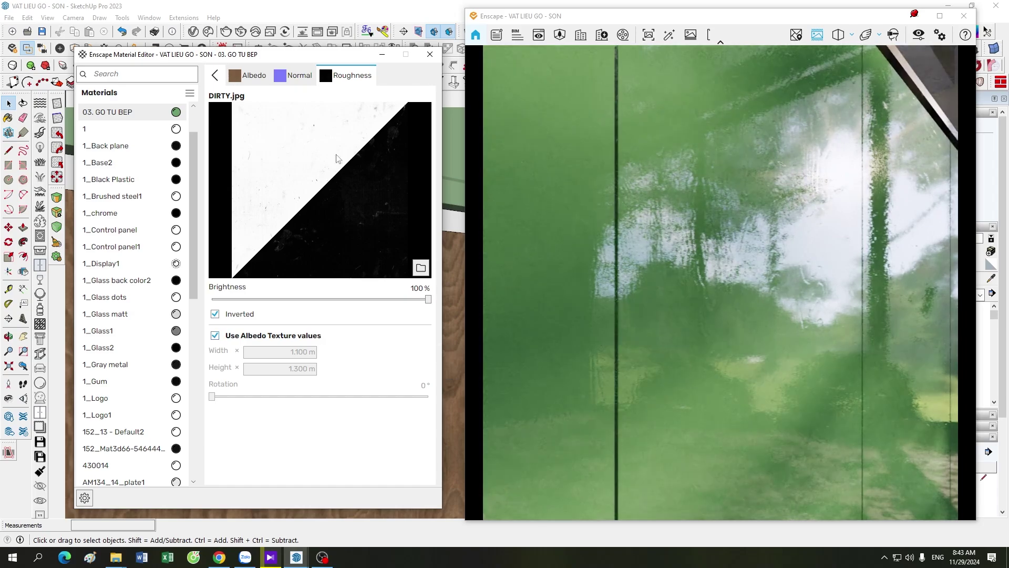
click(214, 75)
click(430, 54)
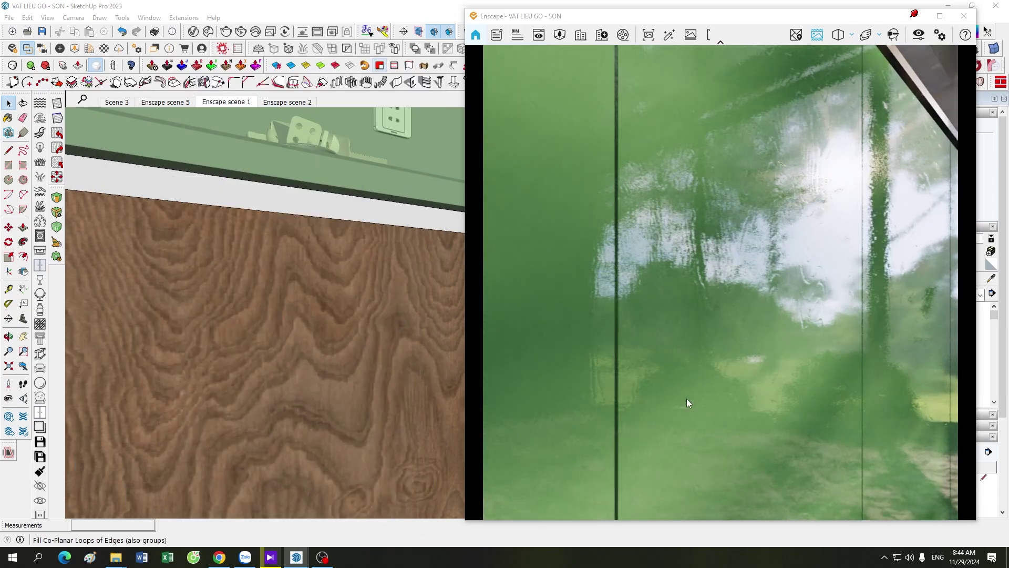
Step: Enter 50 as the Height Map intensity and reopen the DIRTY.jpg roughness settings
scroll(717, 402, down, 5)
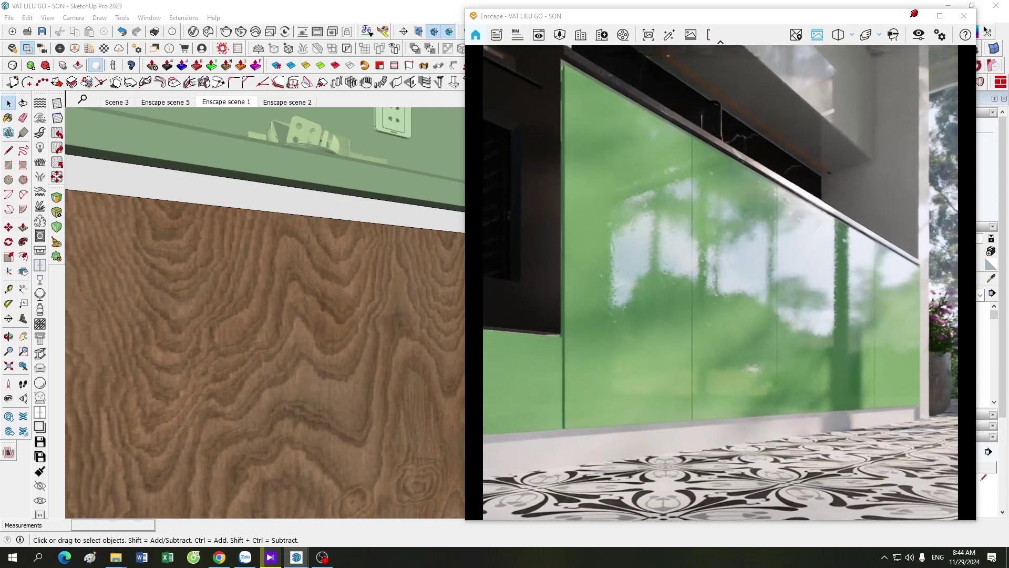
scroll(780, 336, up, 3)
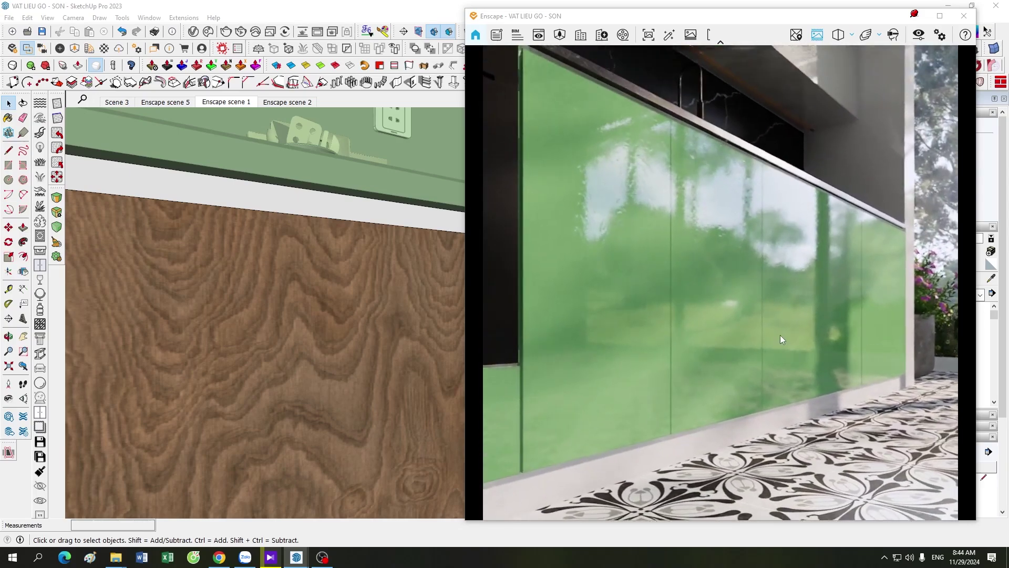
mouse_move(296, 558)
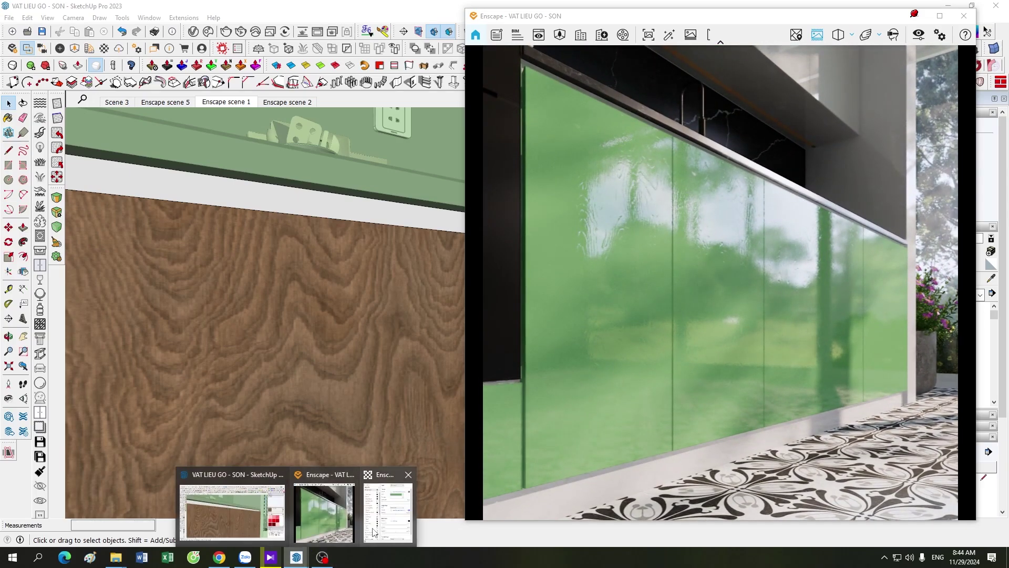
click(392, 508)
drag(403, 284, 336, 287)
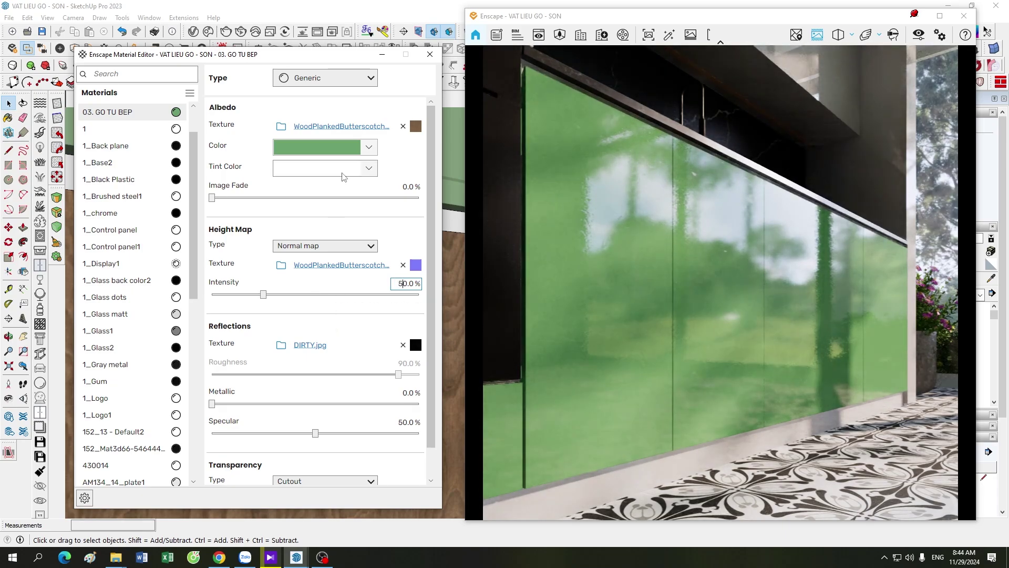
click(389, 51)
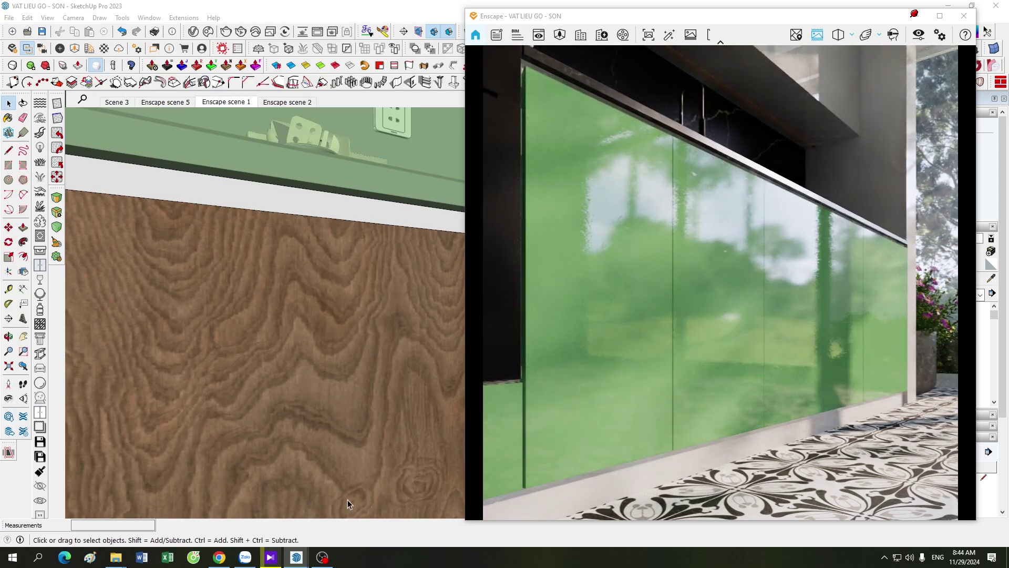
mouse_move(295, 557)
click(389, 502)
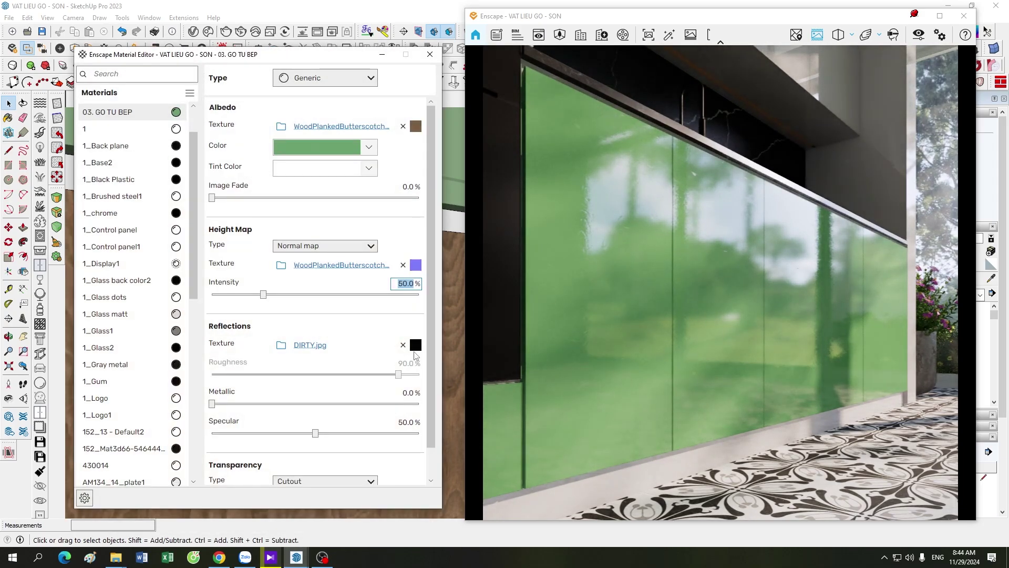
click(415, 346)
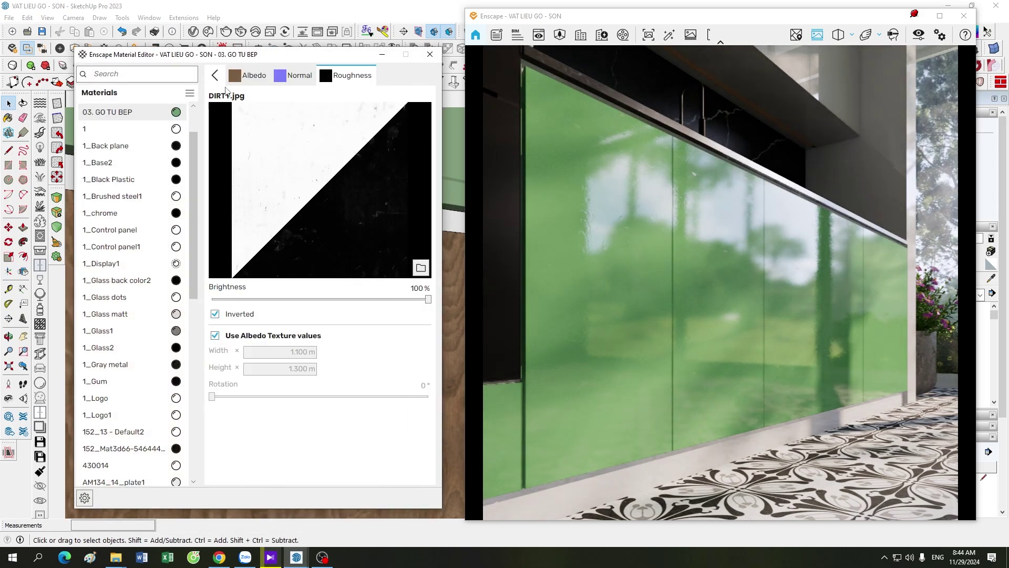
Step: Enter 70 as the Height Map intensity on 03. GO TU BEP
click(379, 56)
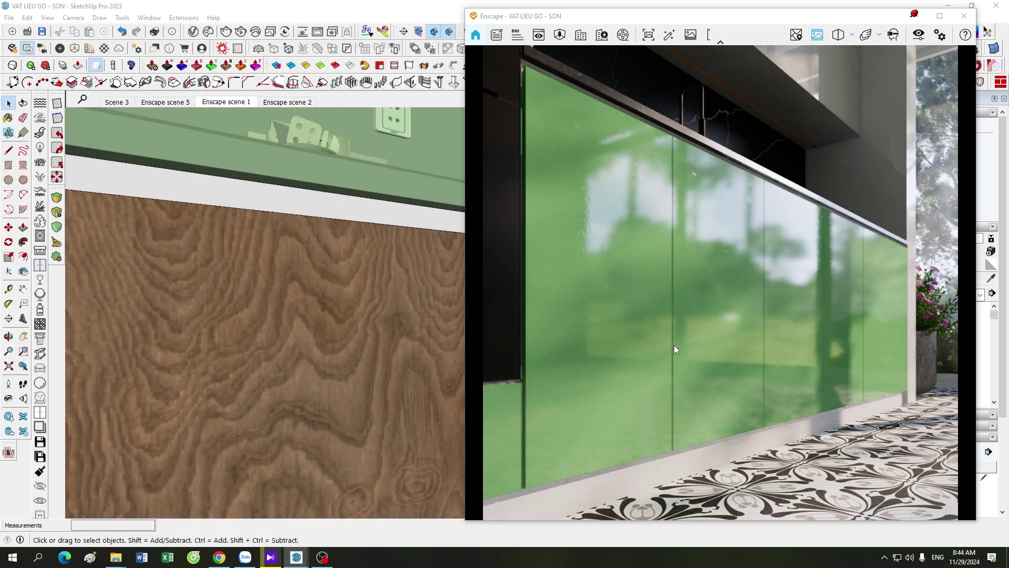
scroll(676, 374, up, 5)
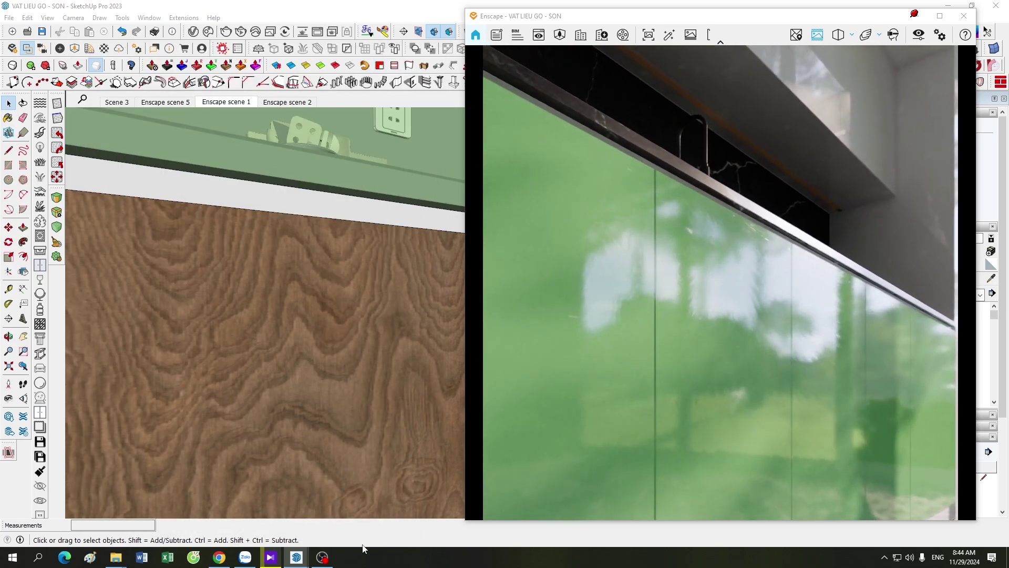
mouse_move(322, 557)
click(399, 499)
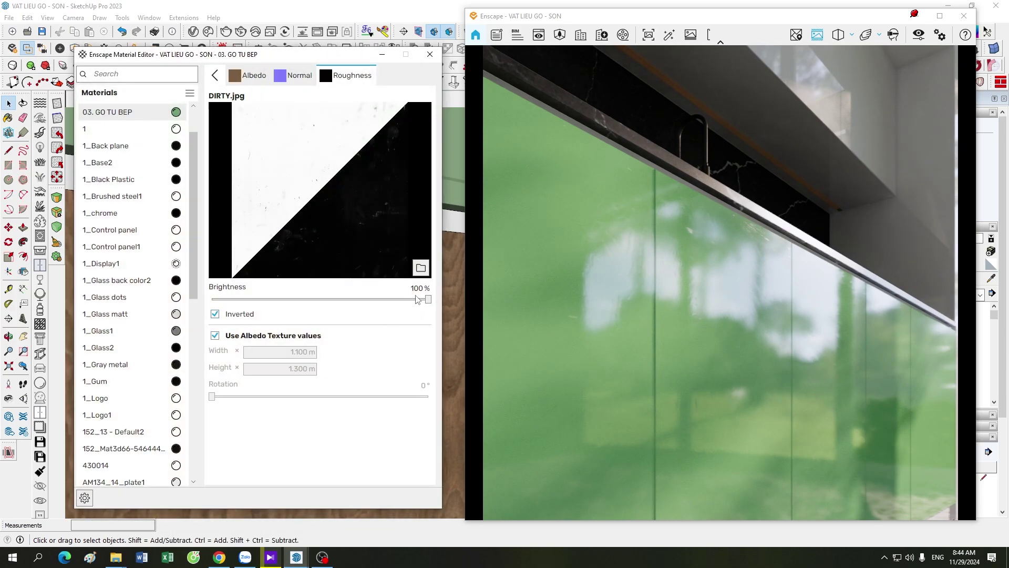
click(215, 76)
click(408, 284)
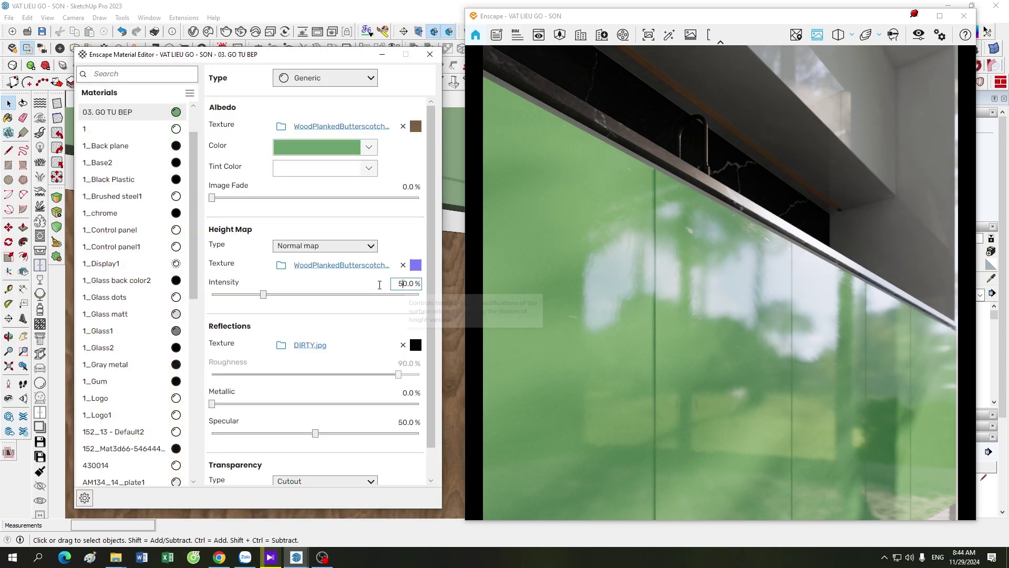
text(70)
key(Return)
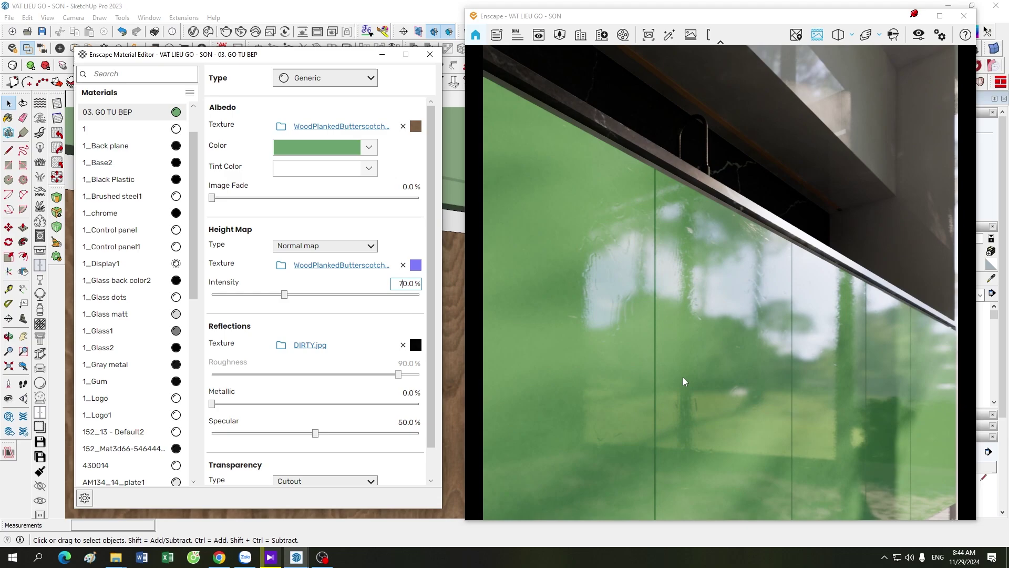
click(683, 377)
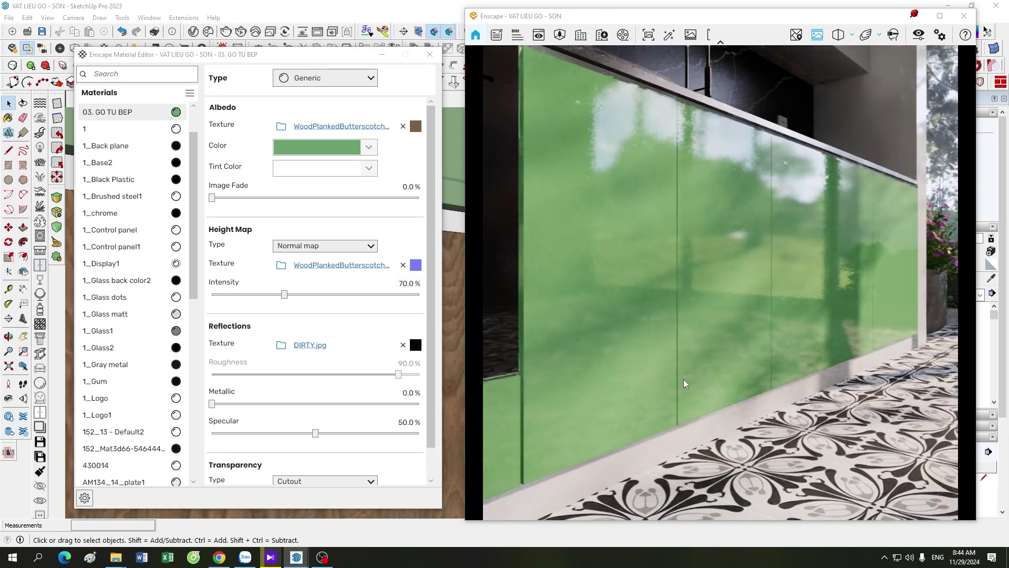
scroll(683, 380, up, 2)
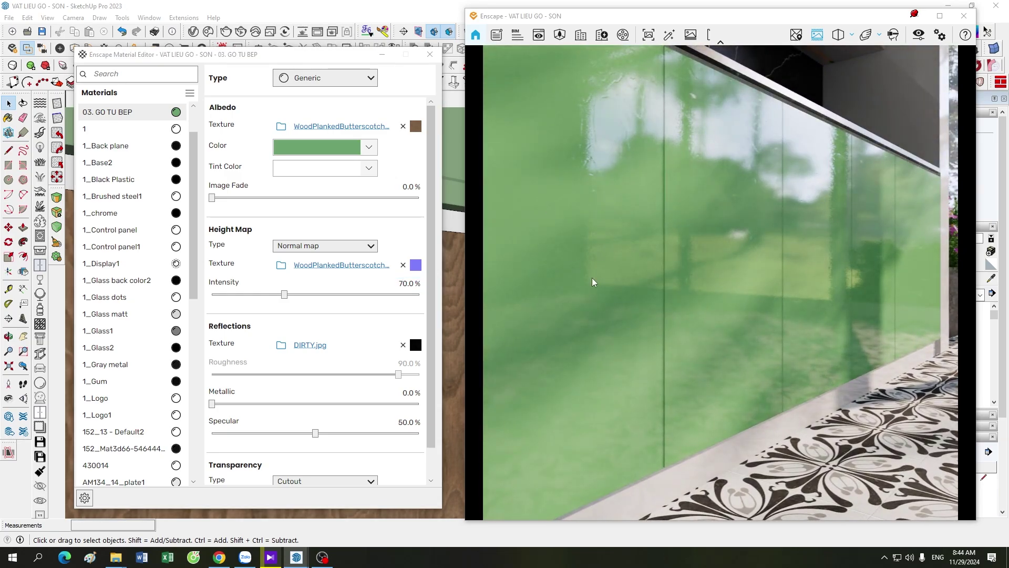
Step: Set the inverted DIRTY.jpg roughness map brightness to 70% and orbit to review the cabinet
click(416, 345)
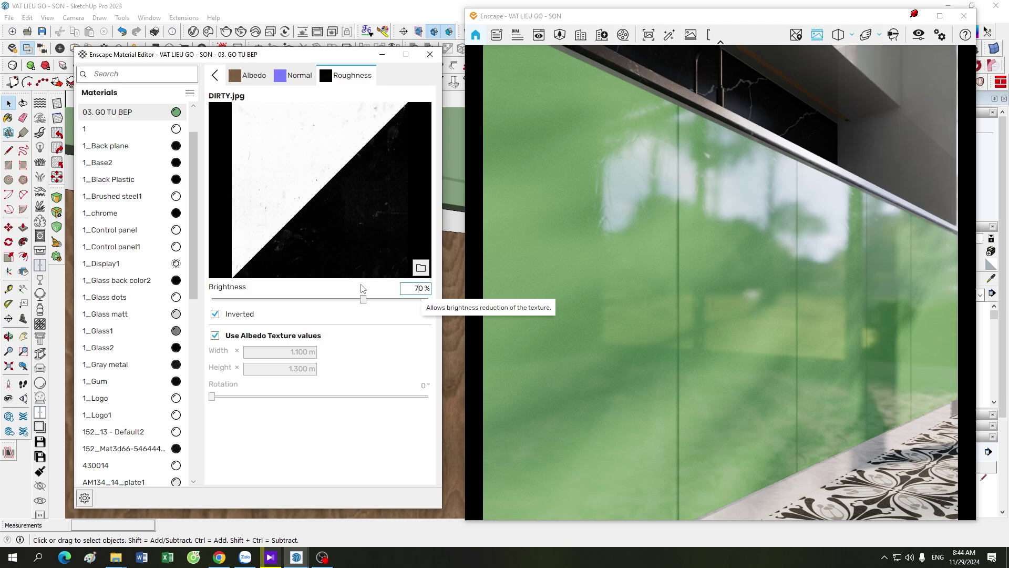
key(Return)
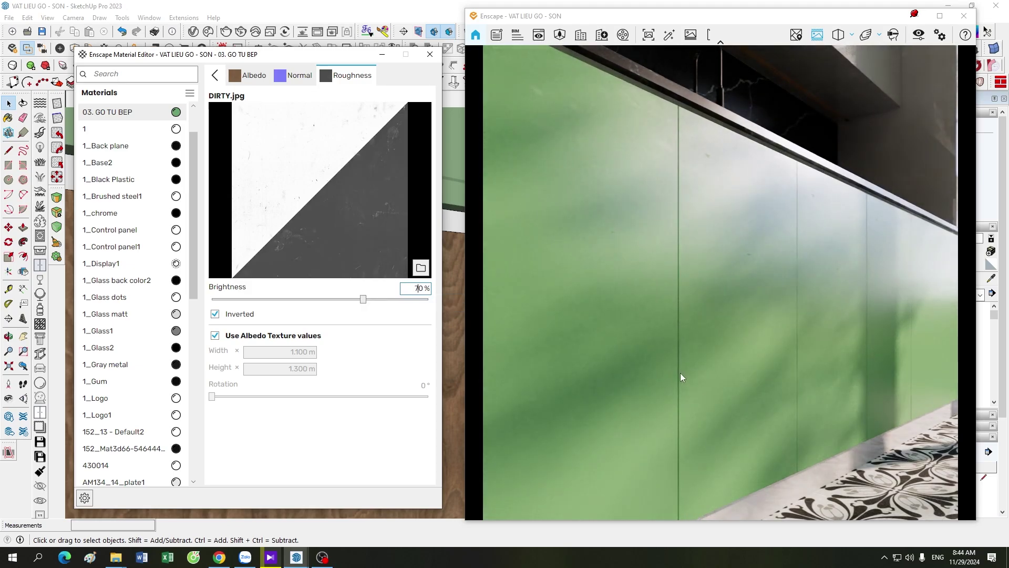
drag(743, 412, 778, 411)
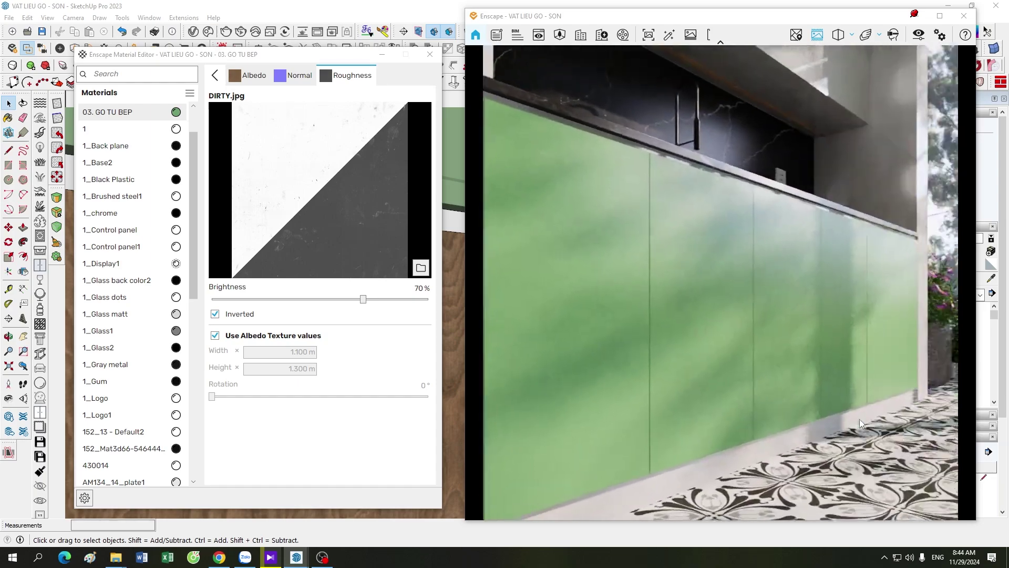
mouse_move(859, 419)
mouse_down()
mouse_move(755, 417)
mouse_move(795, 417)
mouse_up()
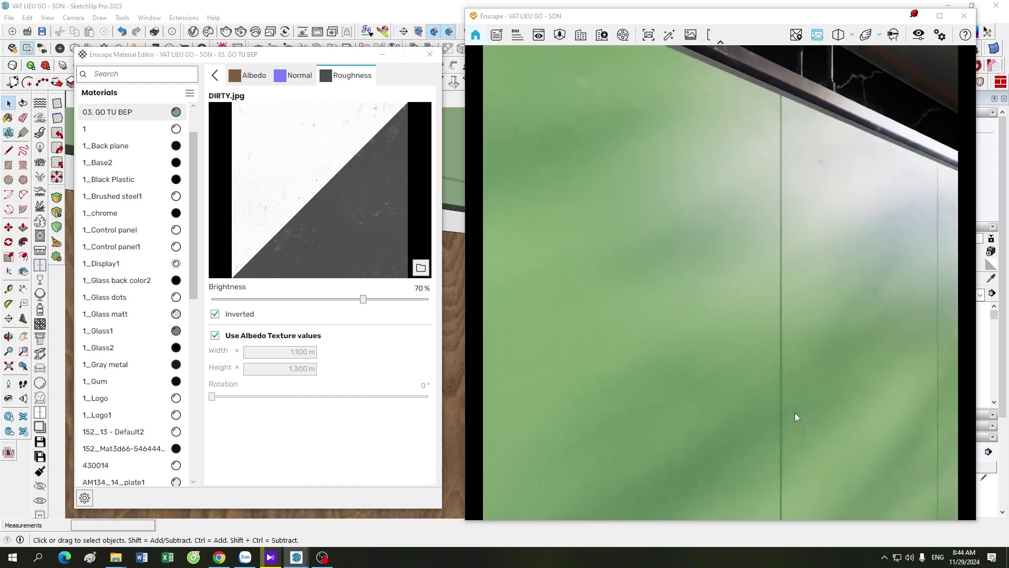
click(215, 75)
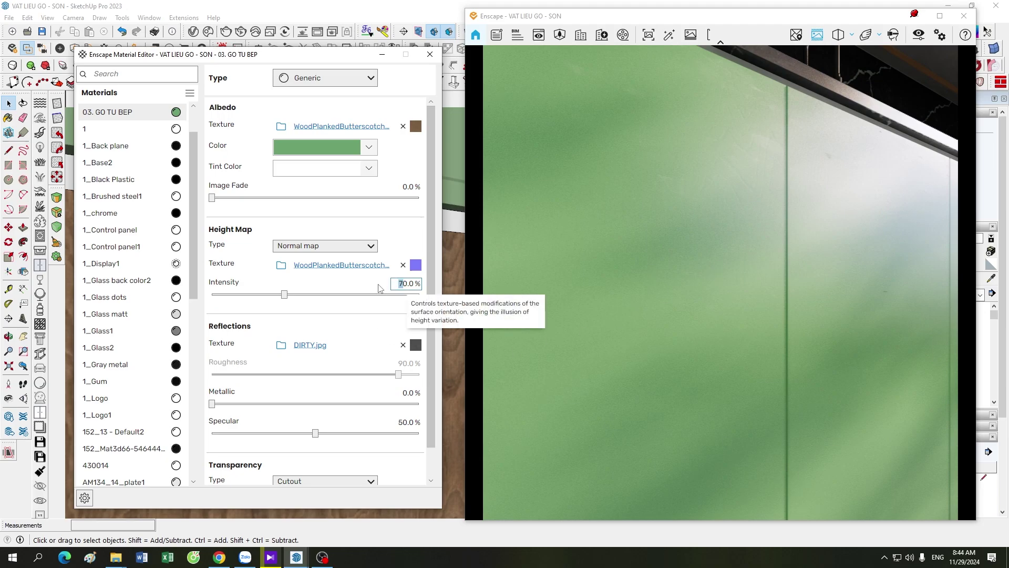
Step: Enter 100 as the Height Map intensity and zoom around the green door panels
text(0)
key(Return)
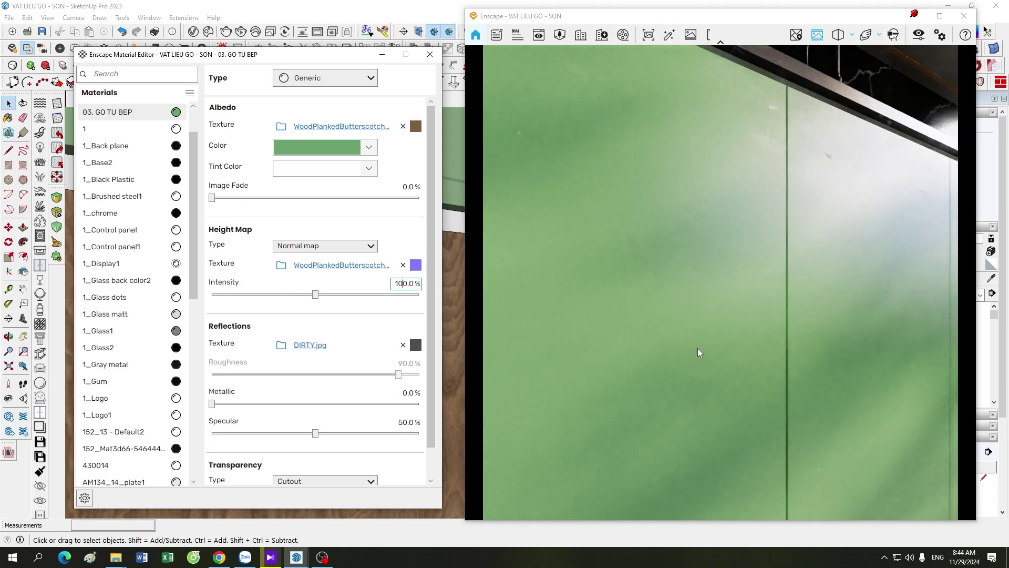
scroll(701, 349, down, 5)
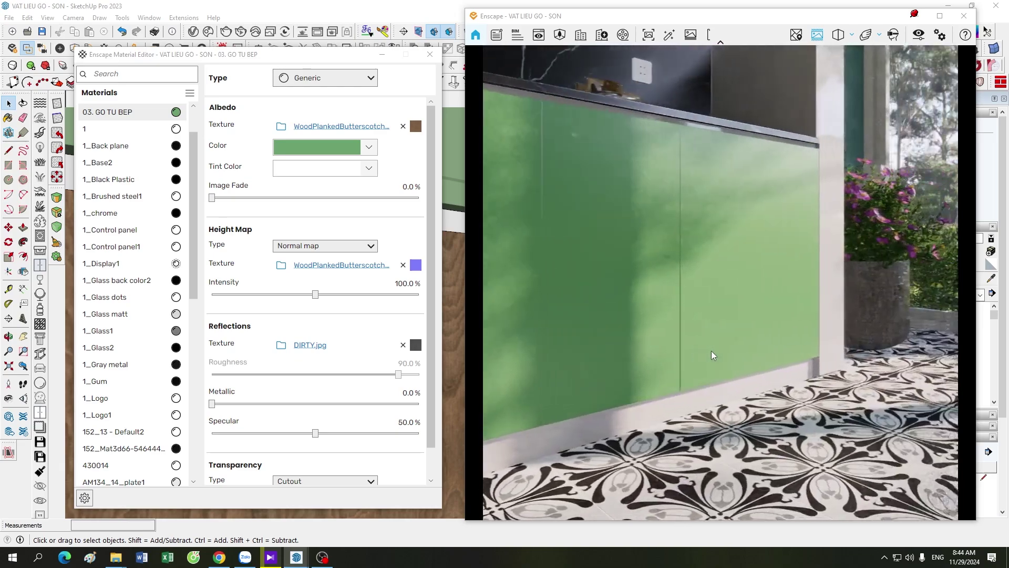
scroll(711, 351, up, 5)
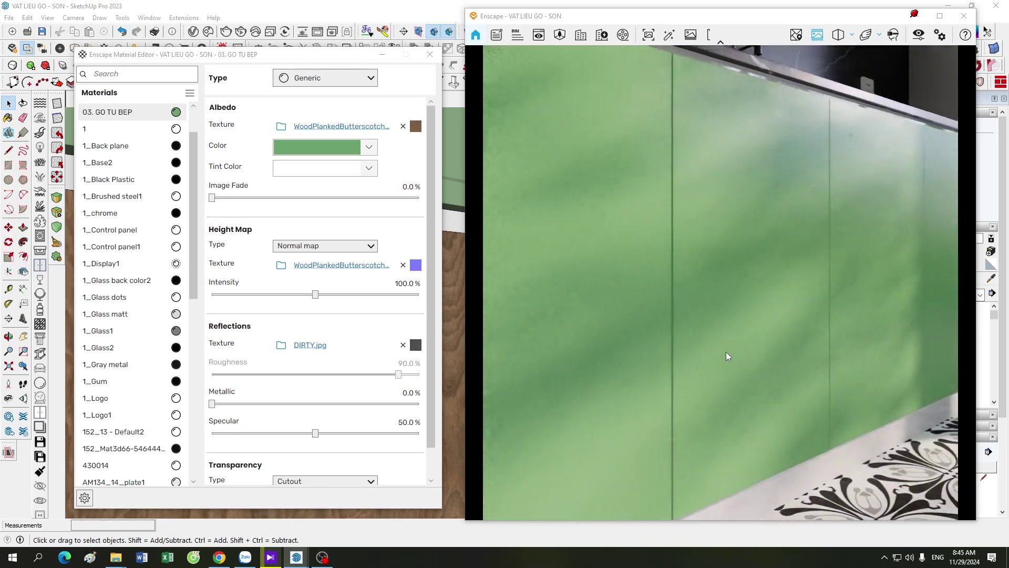
scroll(726, 394, down, 3)
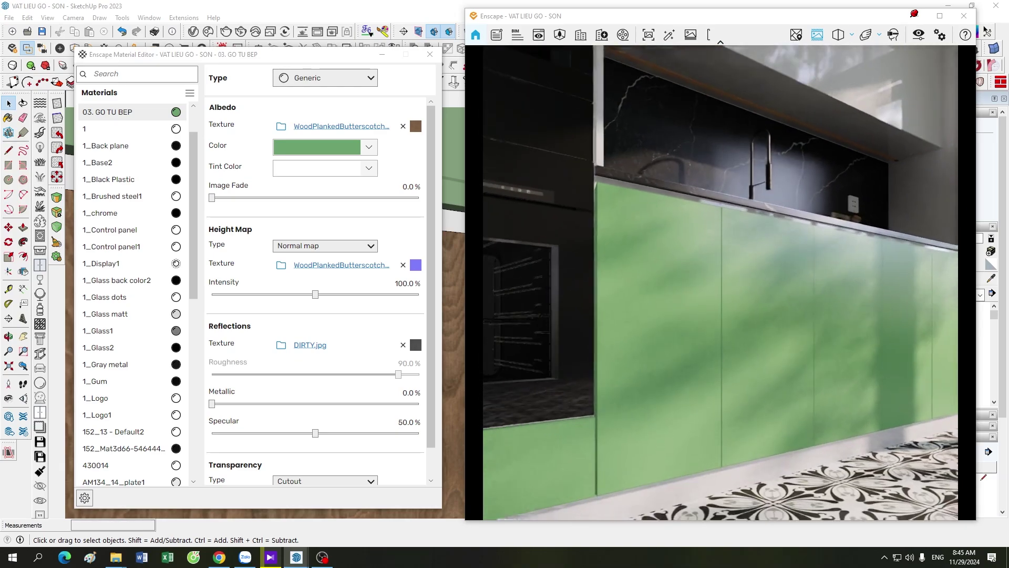
scroll(720, 368, up, 3)
key(e)
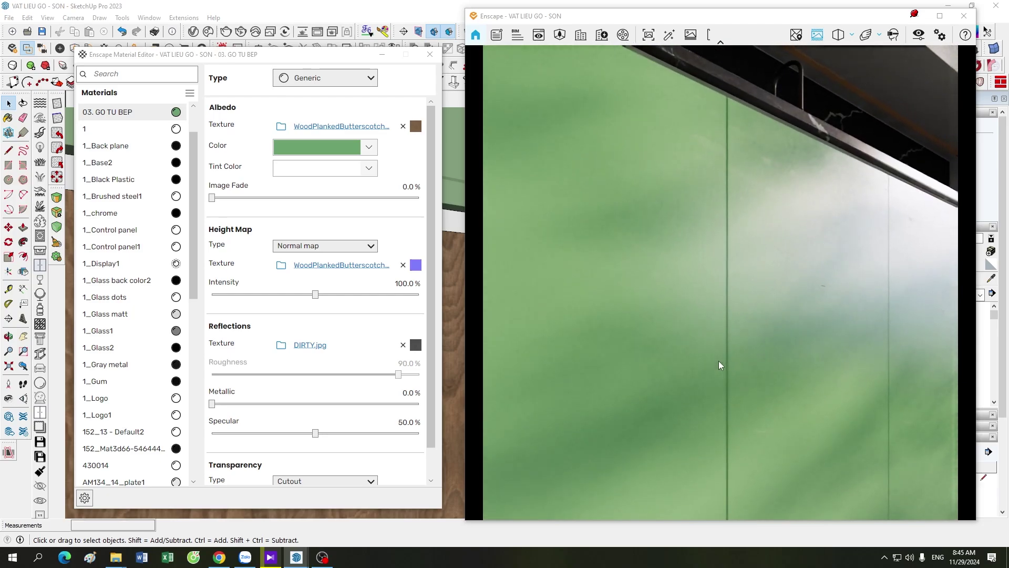
scroll(683, 347, up, 1)
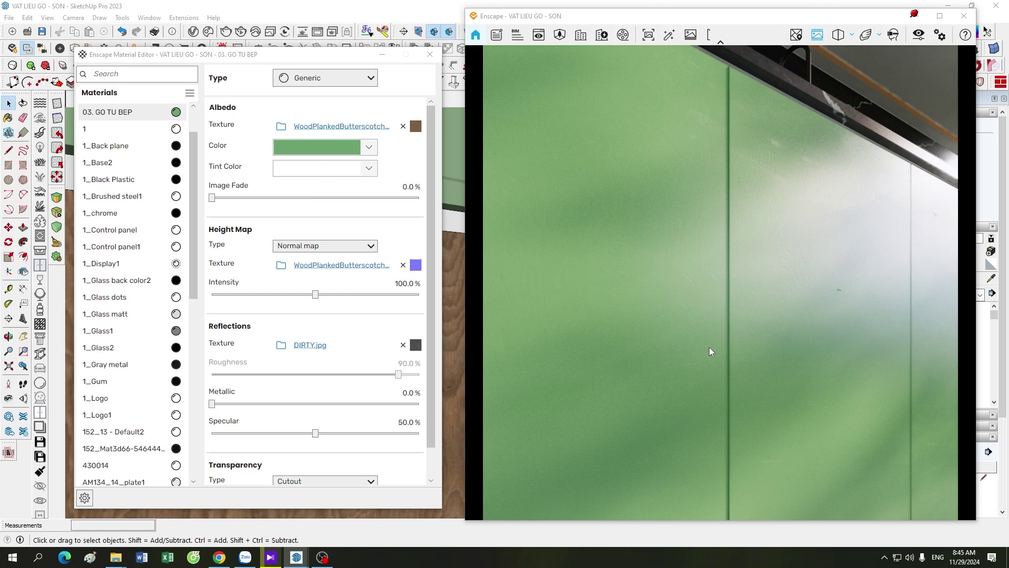
scroll(710, 352, down, 2)
scroll(710, 352, up, 2)
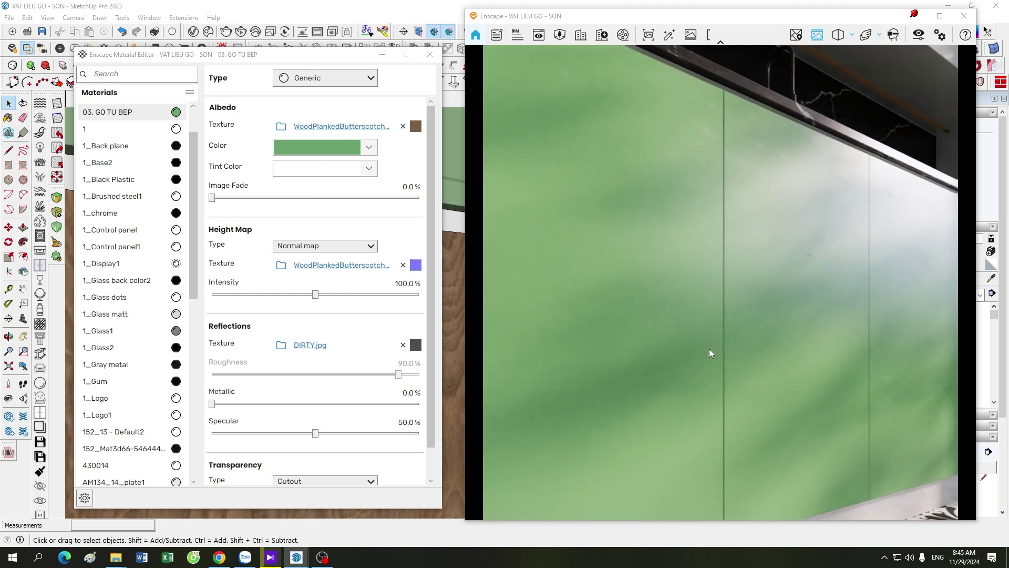
scroll(710, 352, down, 3)
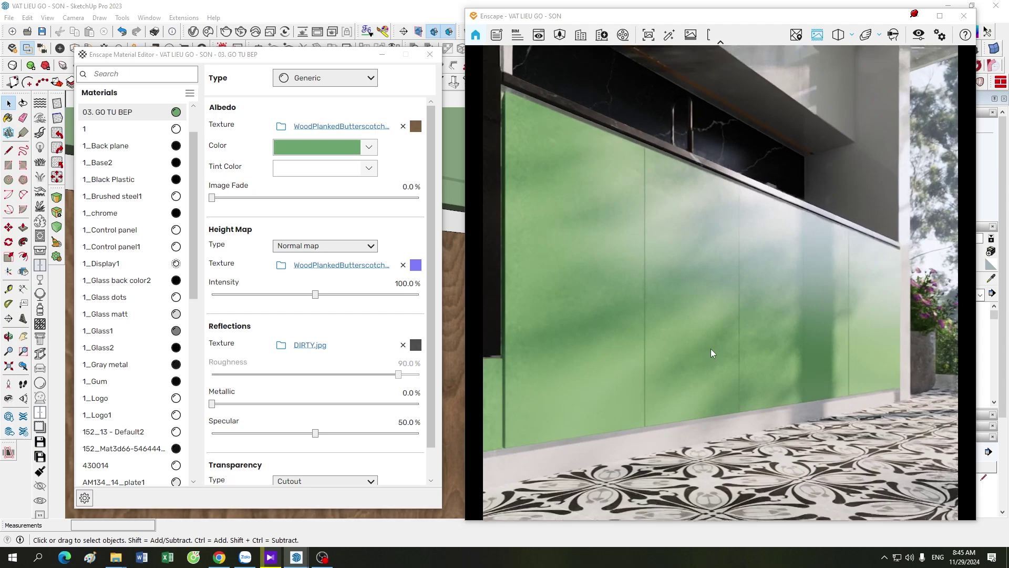
scroll(708, 348, up, 3)
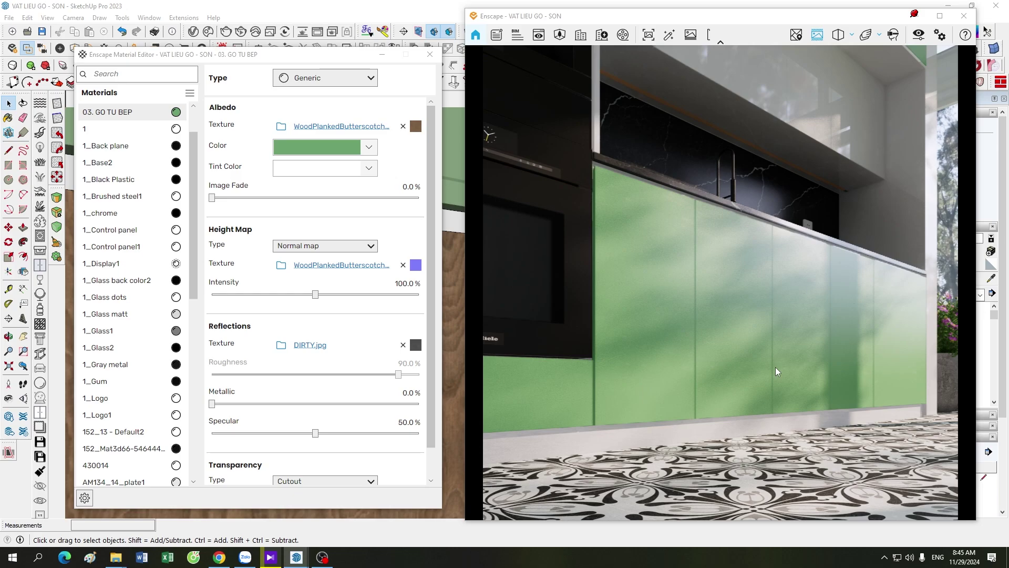
scroll(775, 367, up, 5)
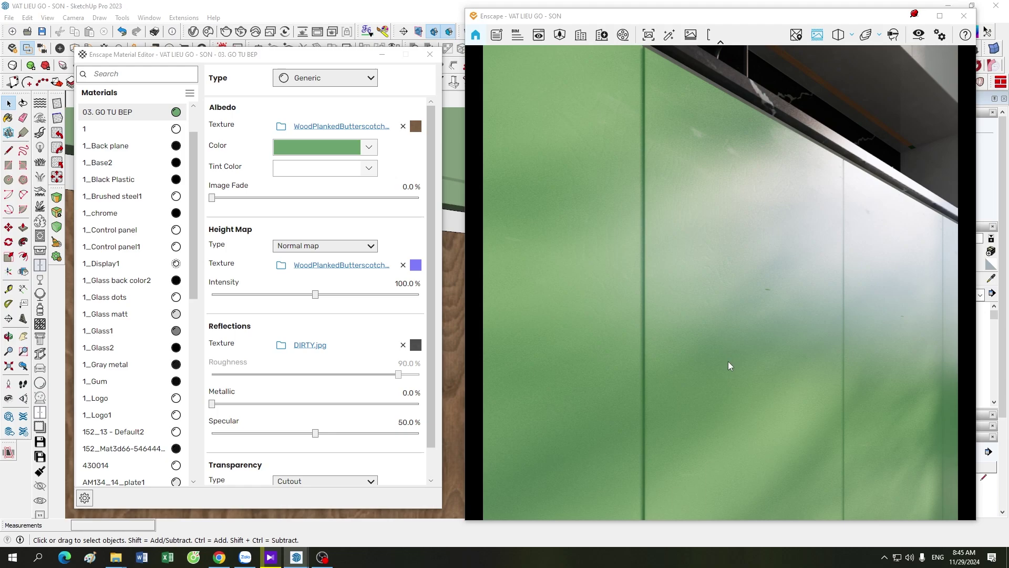
drag(728, 365, 799, 368)
scroll(733, 373, down, 3)
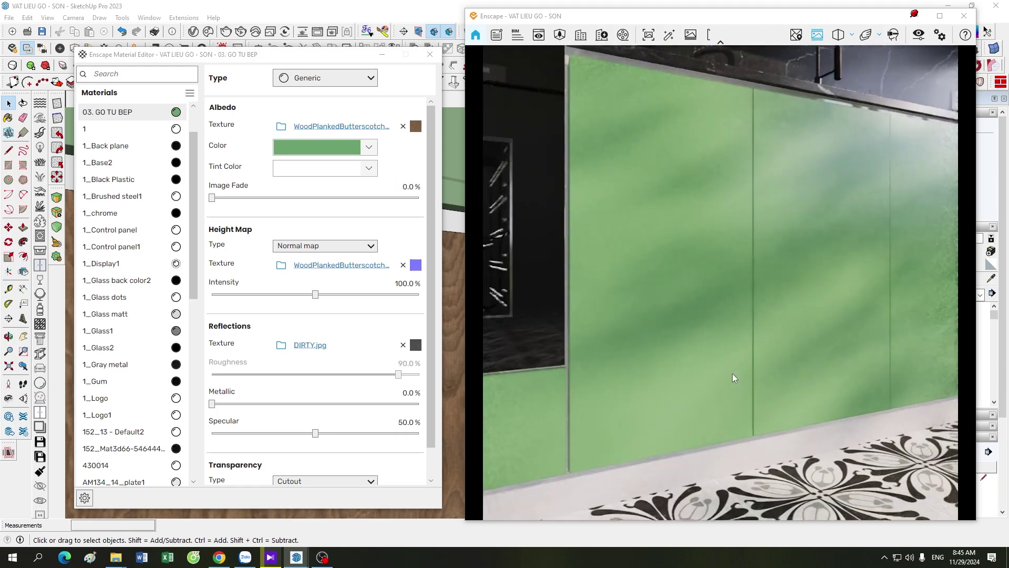
drag(733, 373, 785, 378)
scroll(785, 378, up, 3)
scroll(785, 378, down, 3)
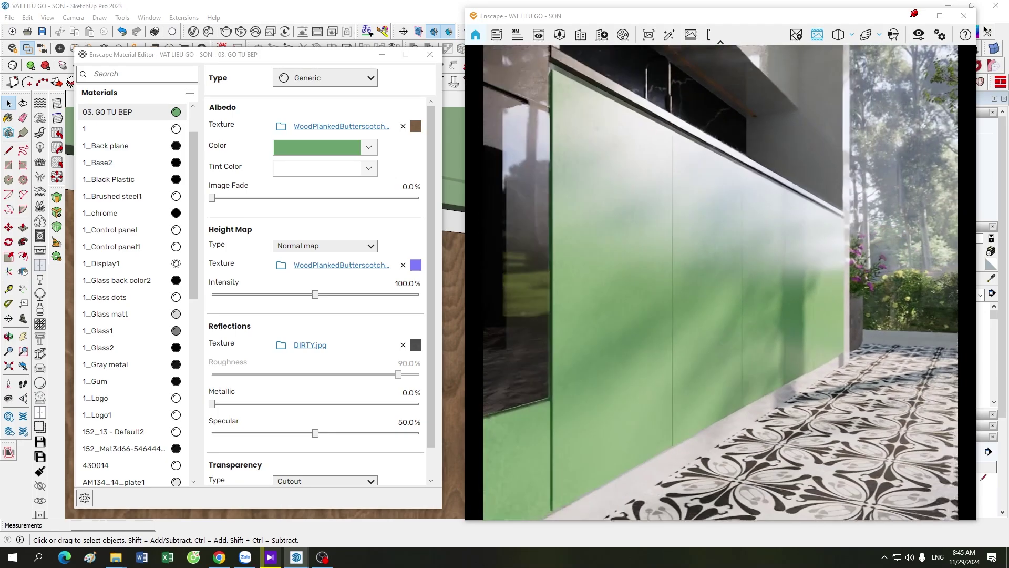
scroll(783, 379, up, 3)
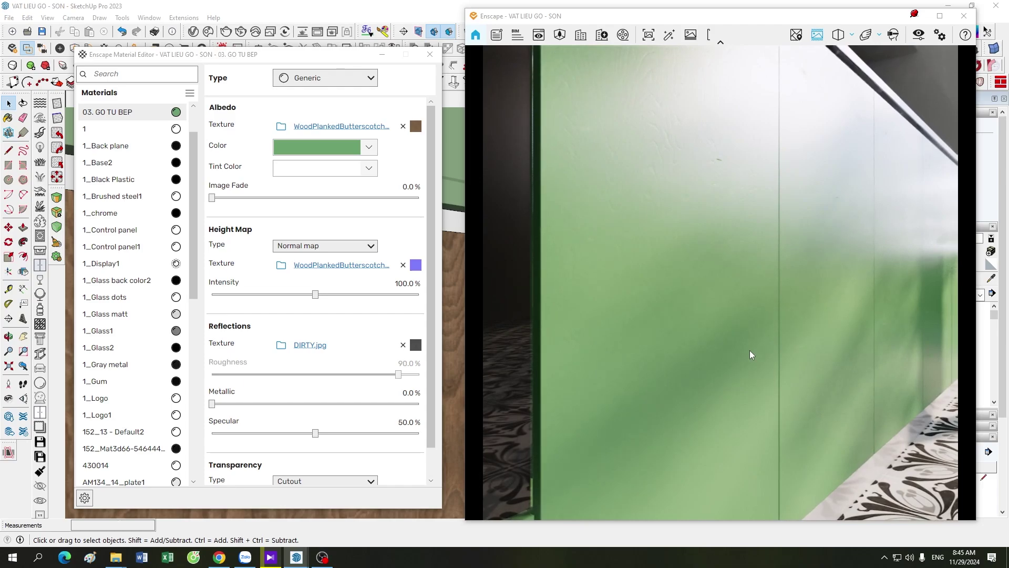
scroll(703, 371, down, 3)
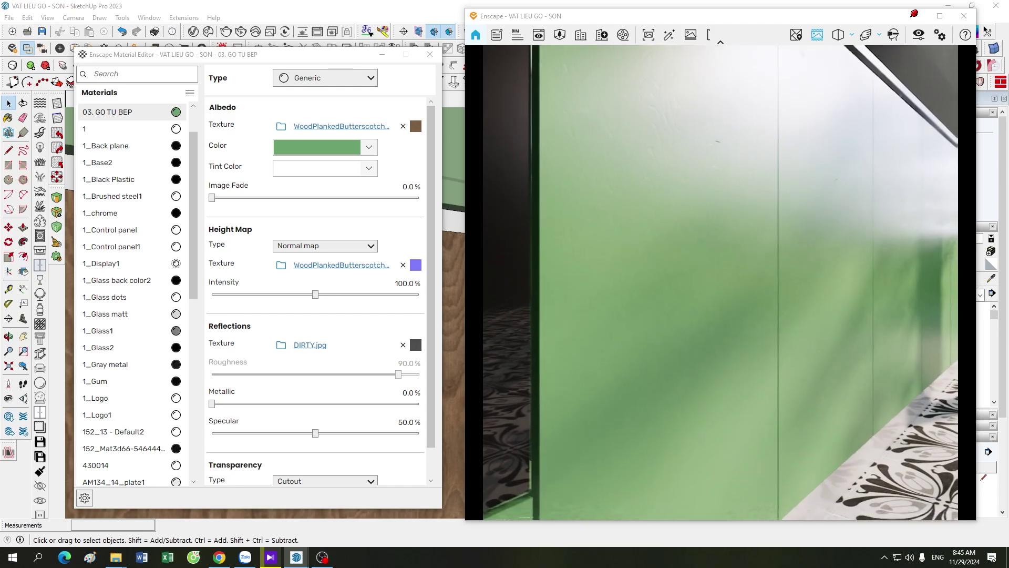
scroll(770, 372, up, 3)
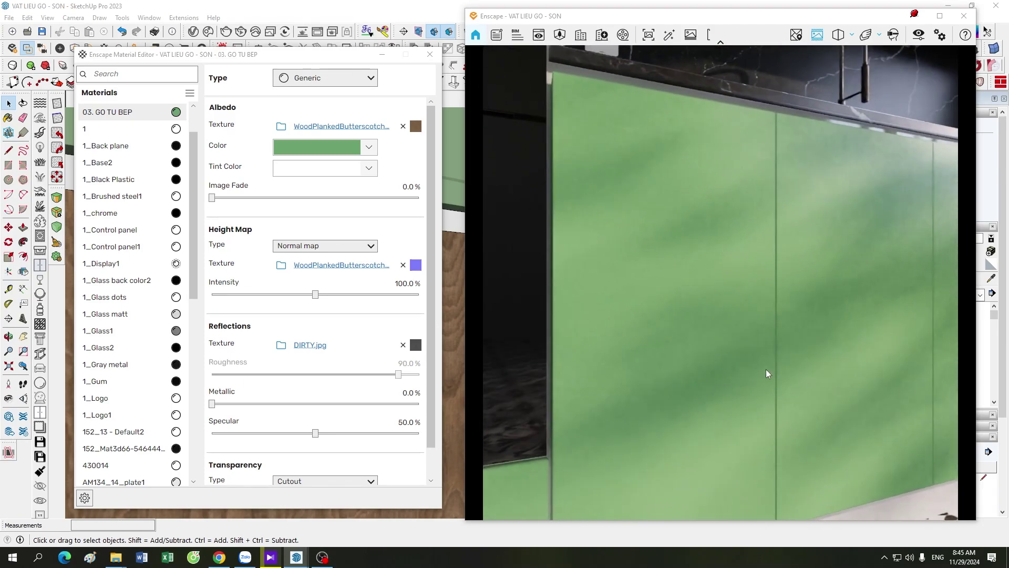
scroll(768, 373, down, 3)
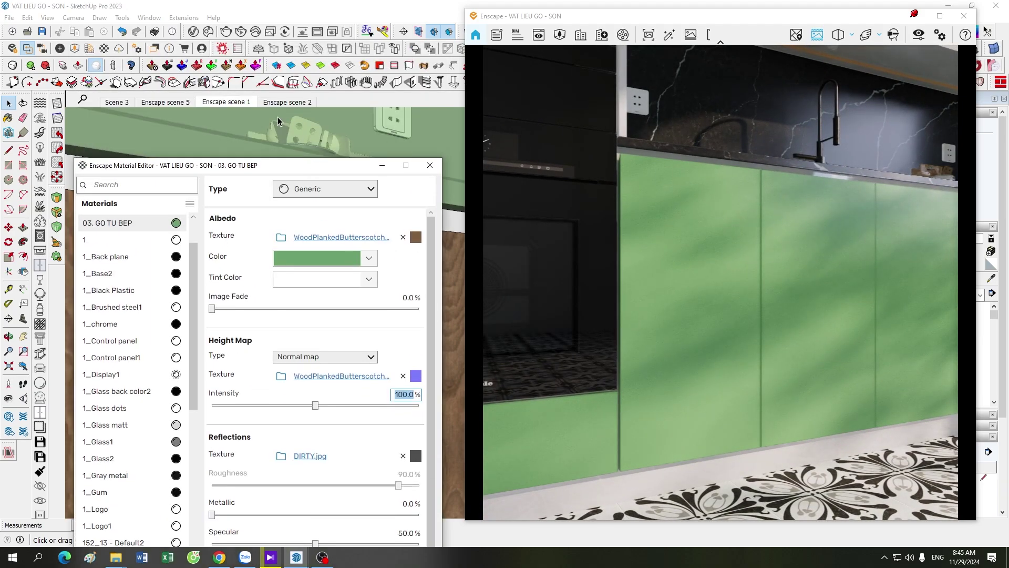
scroll(286, 152, up, 3)
Step: Switch to Enscape scene 2, darken the door albedo green, and minimize the Material Editor
click(287, 102)
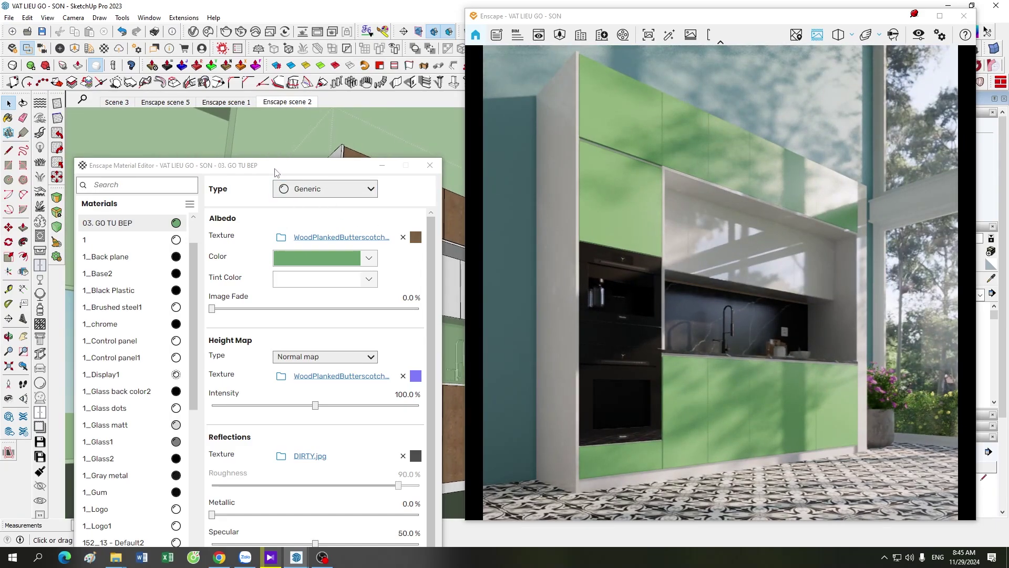
drag(316, 165, 308, 73)
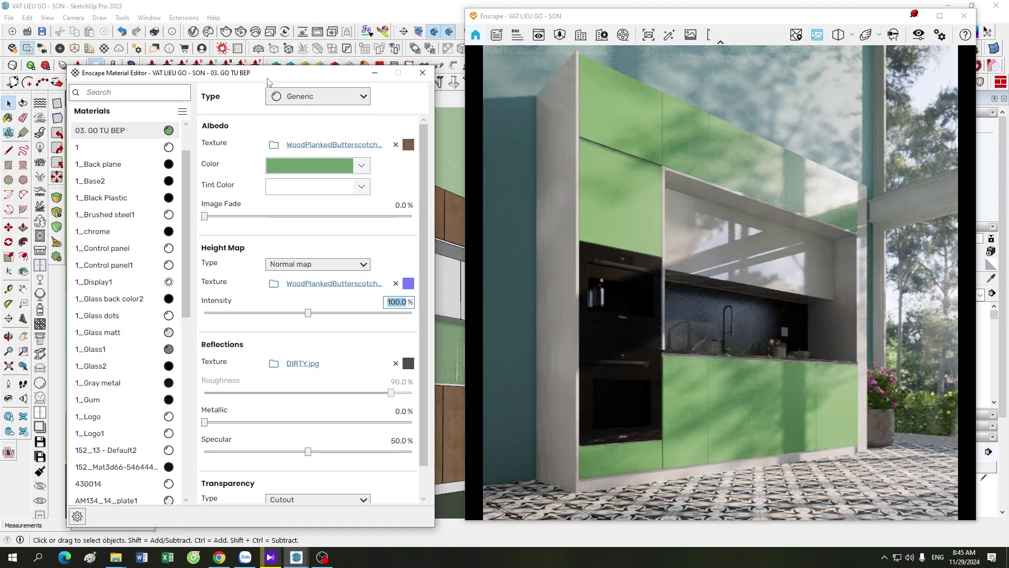
click(362, 167)
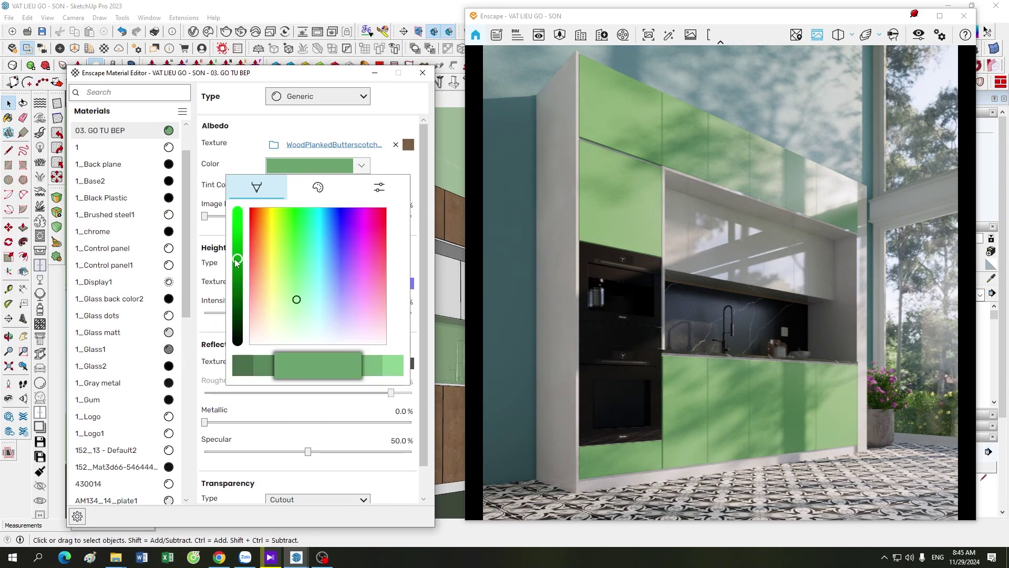
drag(236, 263, 237, 273)
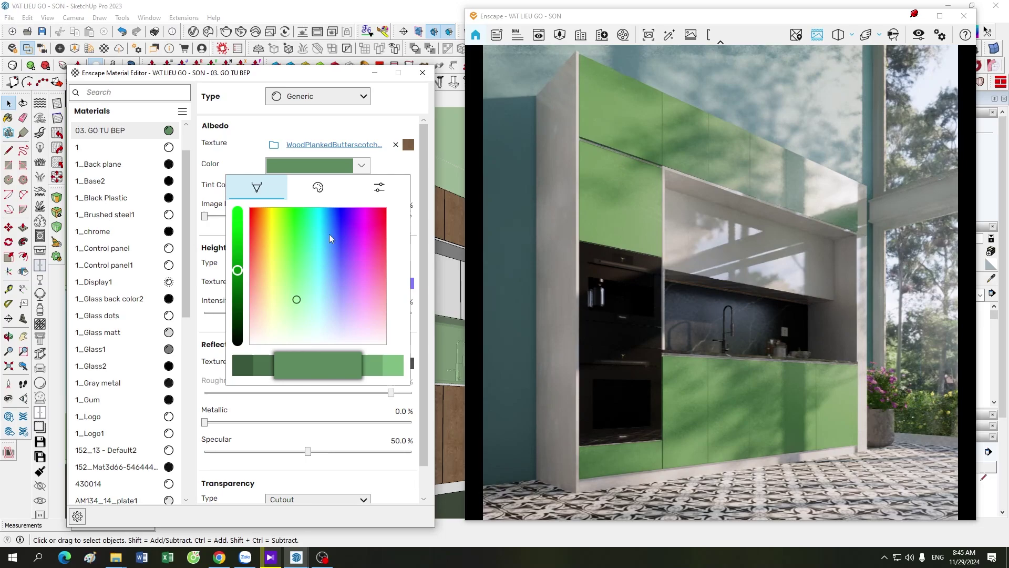
click(406, 113)
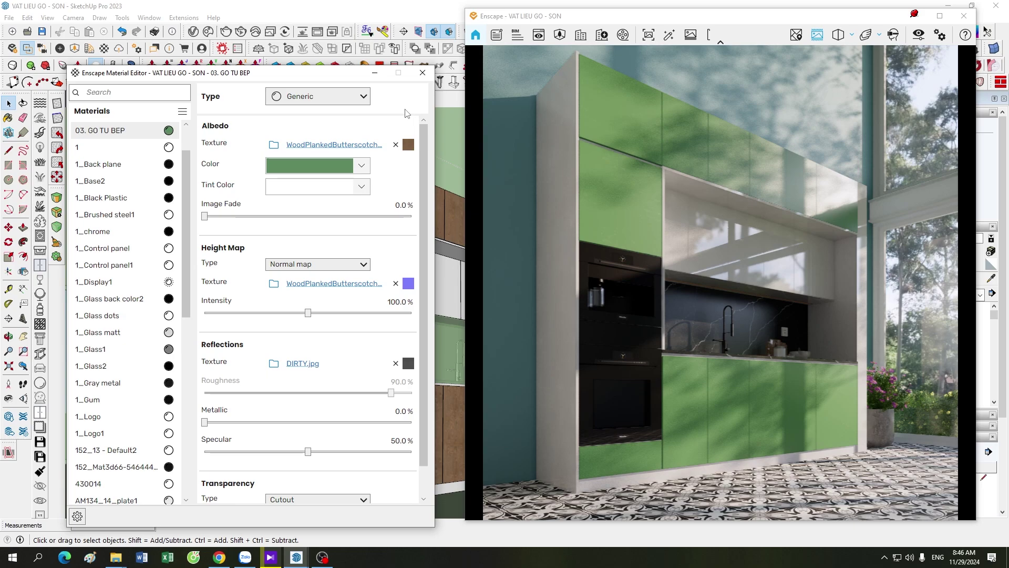
click(374, 72)
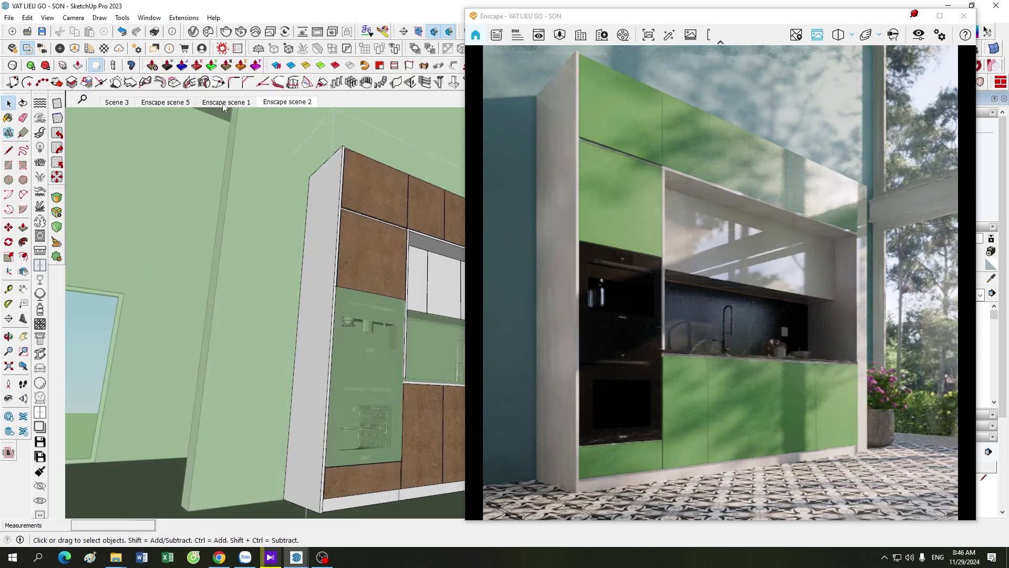
Step: Switch the camera to the Enscape scene 1 close-up of the lower cabinet doors
click(224, 102)
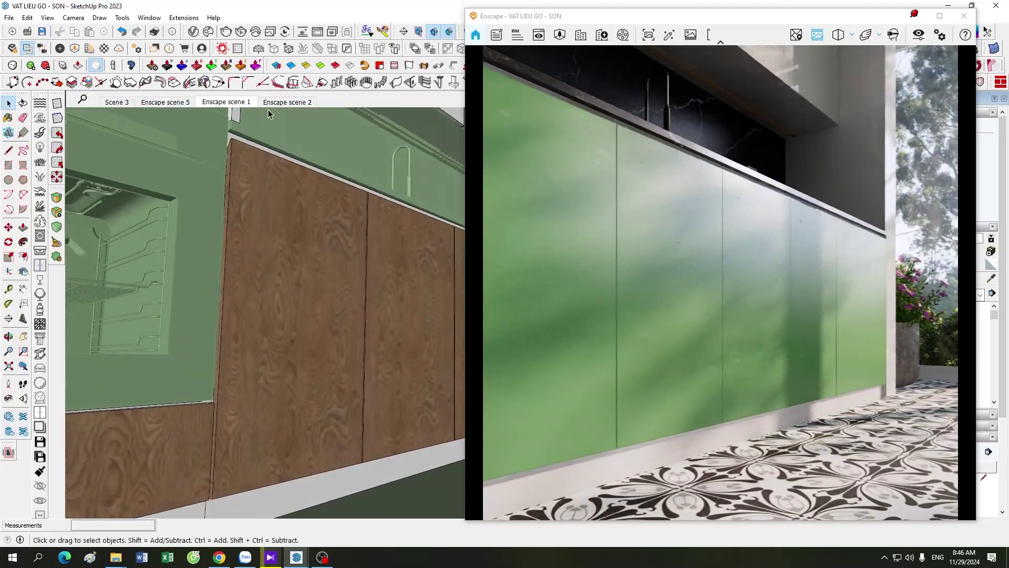